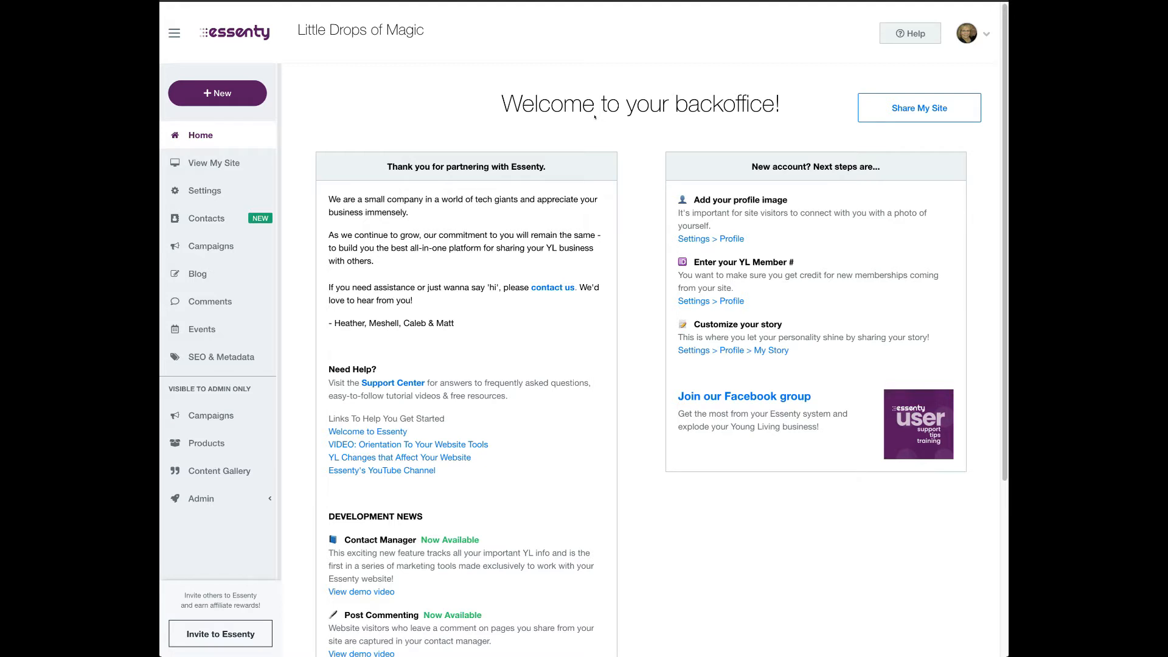
# Create a new email campaign with the subject "See August's PROMOTIONAL Products - Is Cooking Your Thing?"
pyautogui.click(550, 77)
pyautogui.click(207, 92)
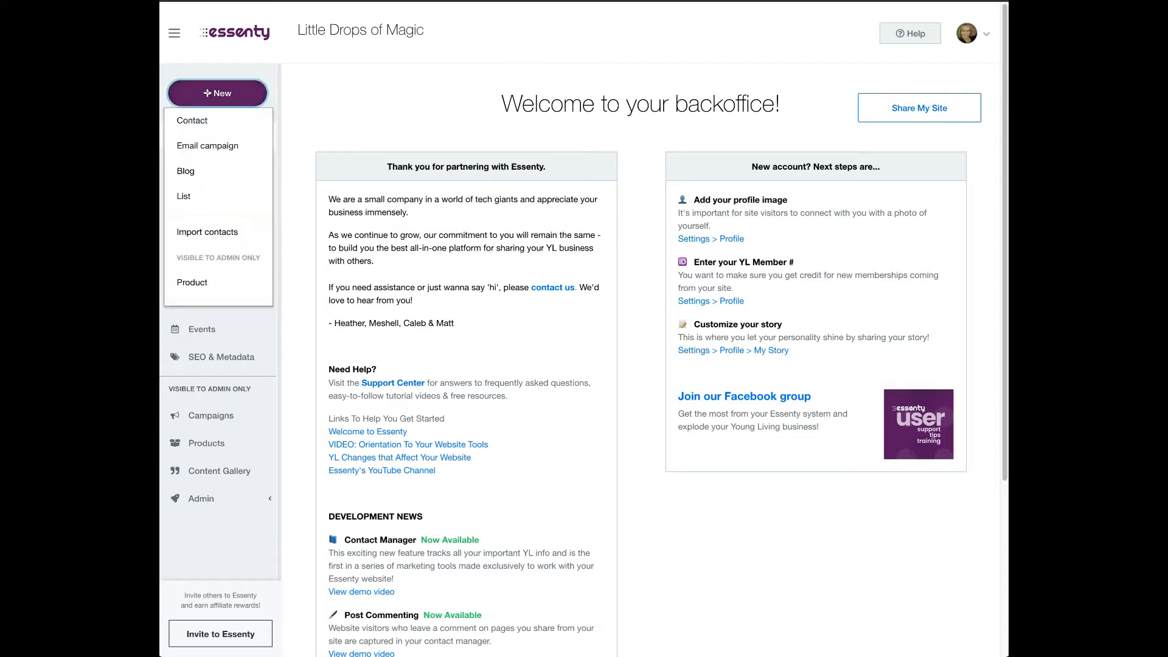
pyautogui.click(205, 145)
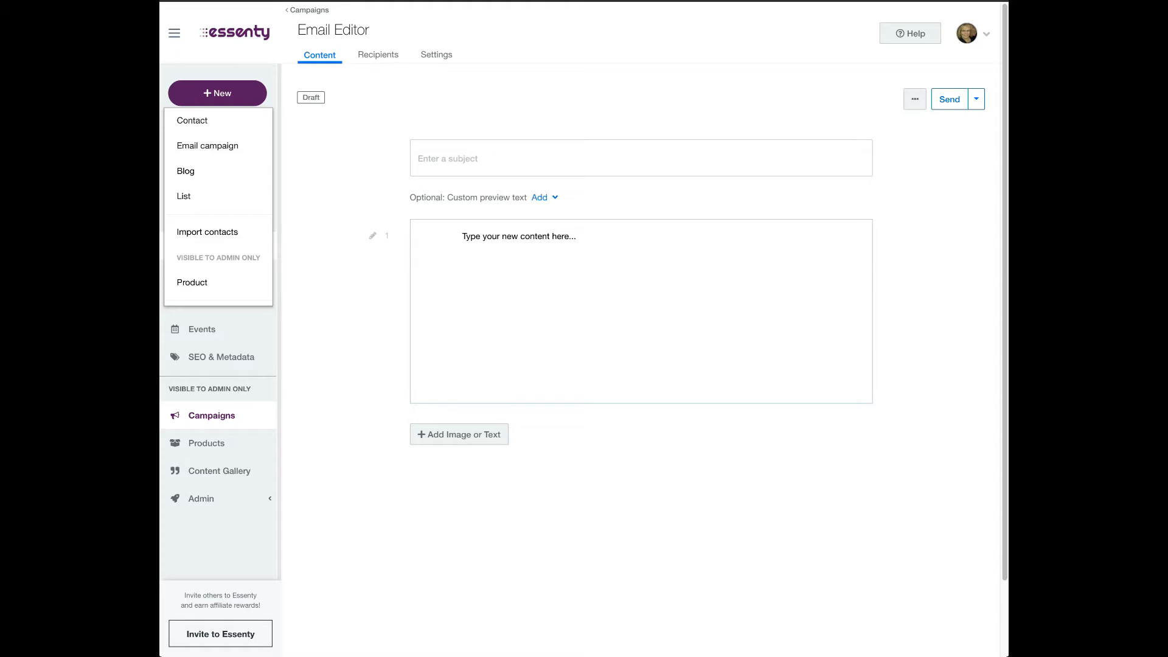
pyautogui.click(457, 159)
pyautogui.write('See August’s PROMOTIONAL Products - Is Cooking Your Thing?')
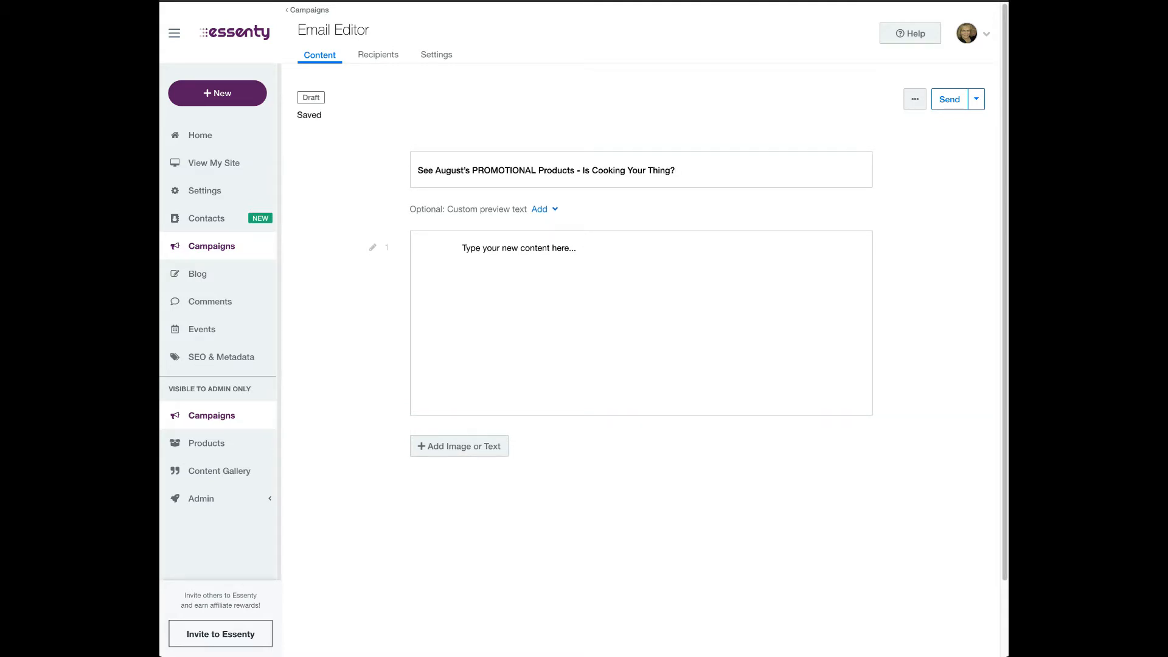
# Add the custom preview text "If so, then this is one you don't want to miss!"
pyautogui.click(541, 210)
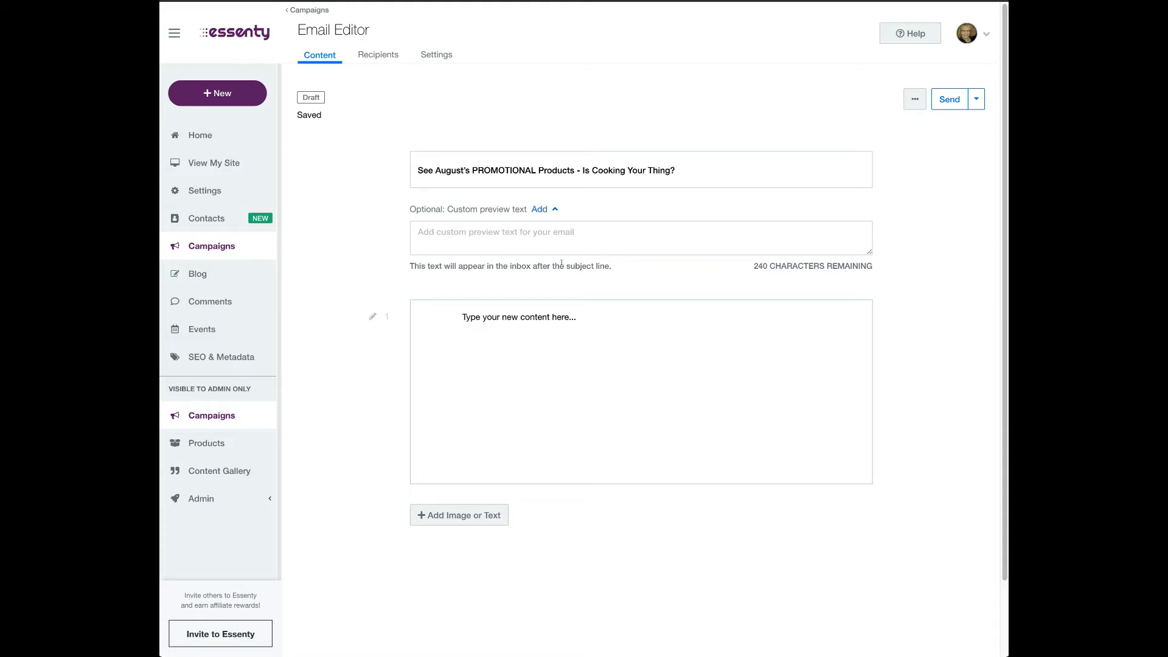
pyautogui.click(544, 232)
pyautogui.write('If so, then this is one you don’t want to miss!')
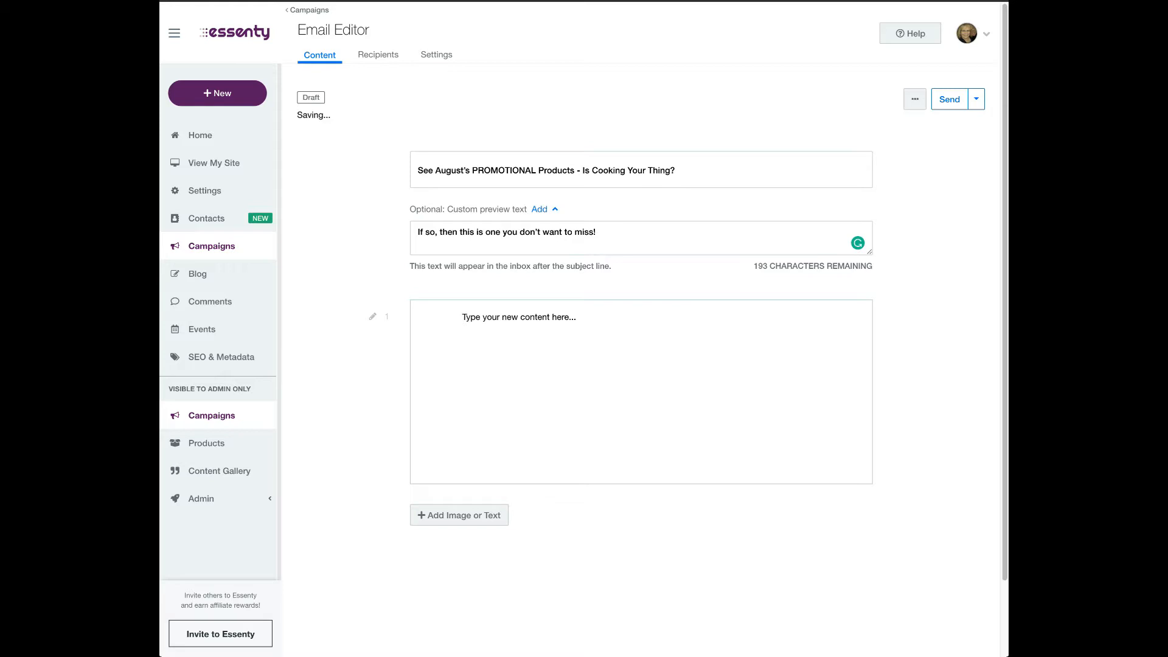
# Replace the first content block's placeholder with the greeting "Hello", the personalized recipient first name tag and a comma, and begin a new line
pyautogui.click(538, 332)
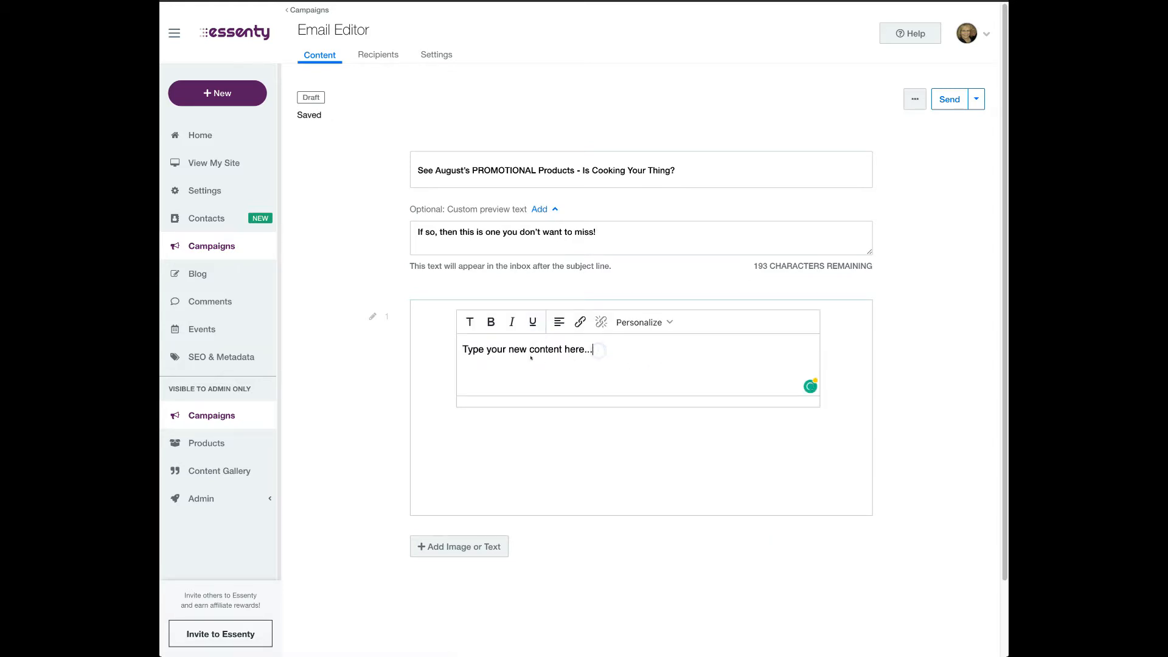
pyautogui.moveTo(593, 349); pyautogui.dragTo(511, 348)
pyautogui.press('BackSpace')
pyautogui.press('BackSpace')
pyautogui.press('BackSpace')
pyautogui.press('BackSpace')
pyautogui.press('BackSpace')
pyautogui.press('BackSpace')
pyautogui.press('BackSpace')
pyautogui.press('BackSpace')
pyautogui.press('BackSpace')
pyautogui.press('BackSpace')
pyautogui.press('BackSpace')
pyautogui.press('BackSpace')
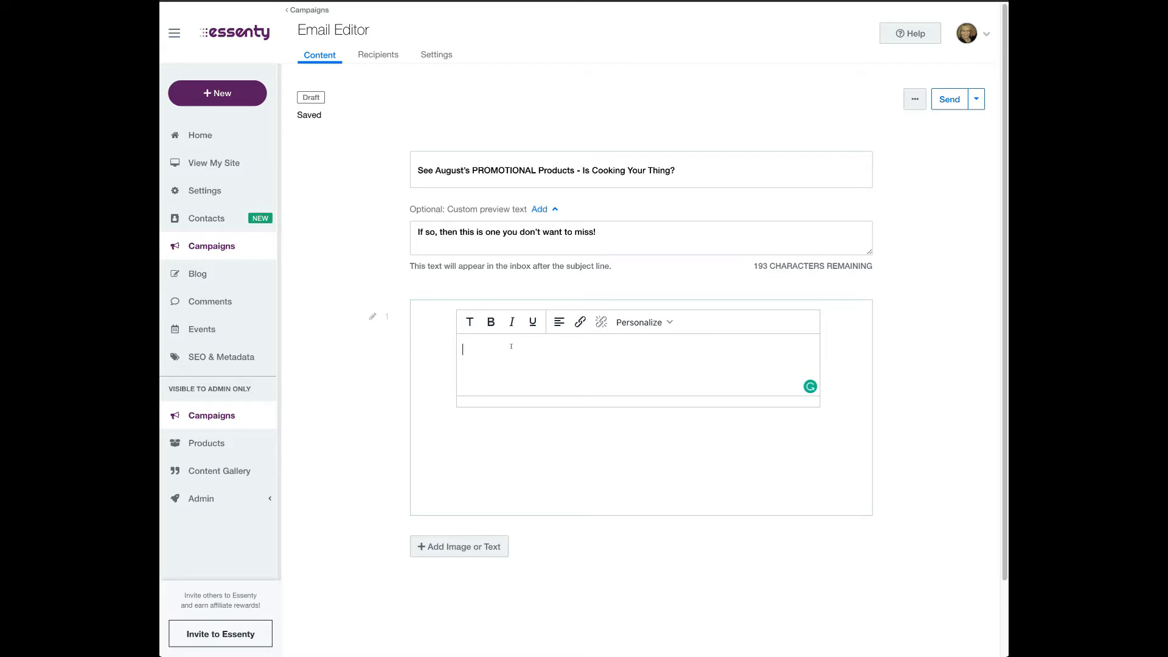
pyautogui.write('Hello.')
pyautogui.press('BackSpace')
pyautogui.click(638, 322)
pyautogui.click(641, 342)
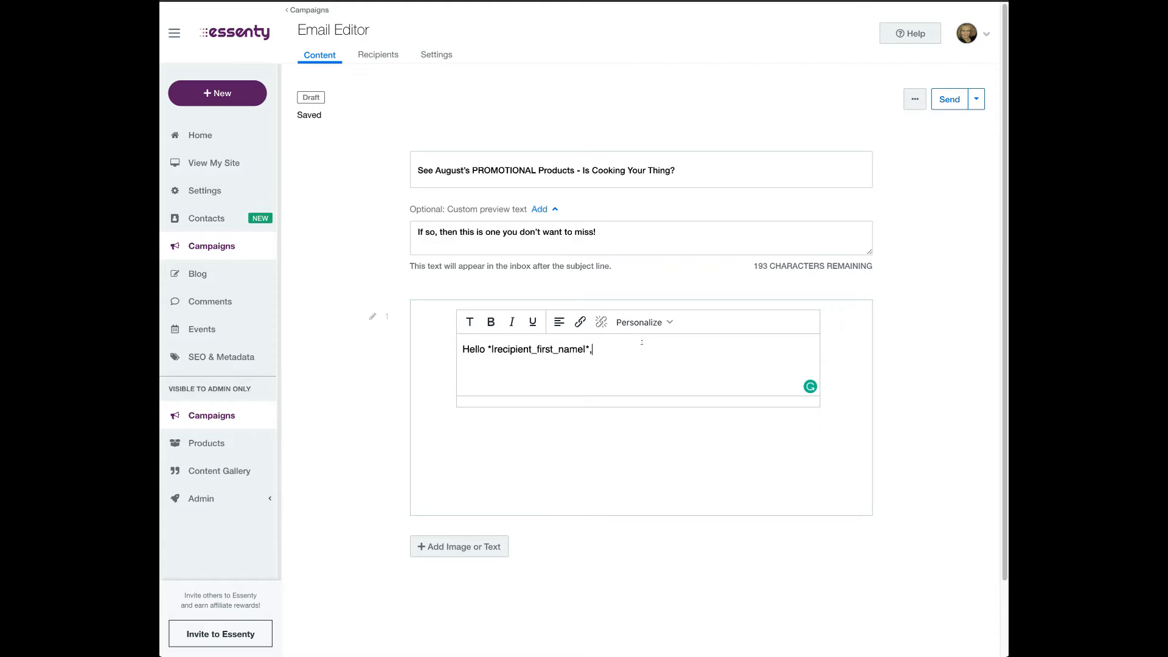
pyautogui.write(',')
pyautogui.press('Return')
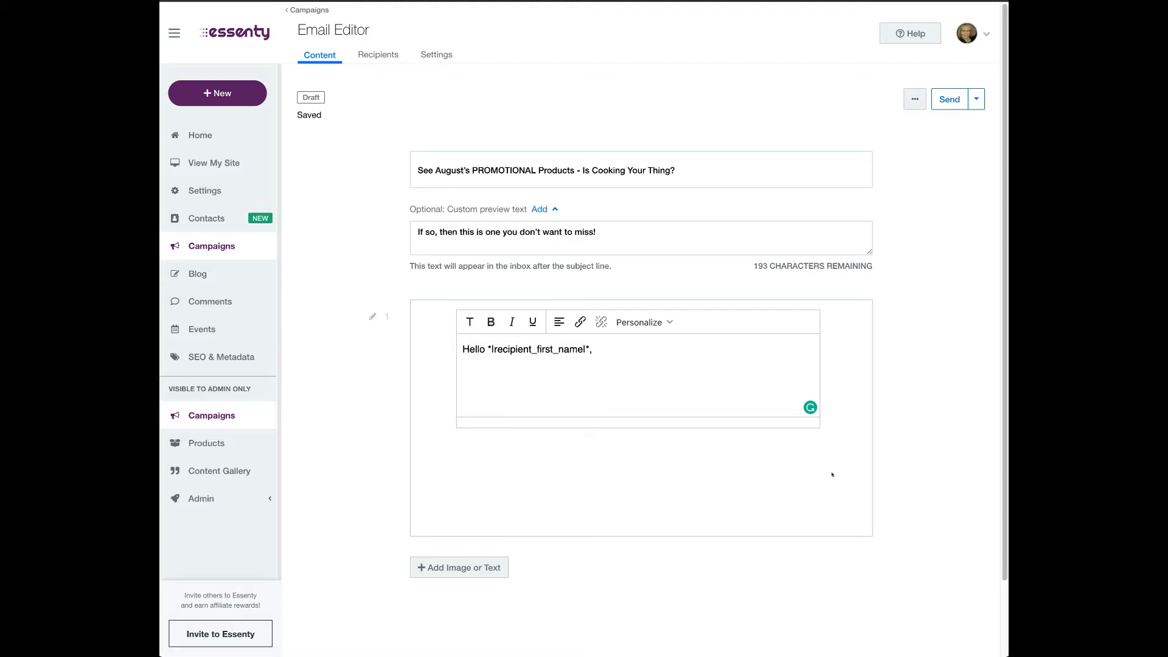
# Add body text below the greeting starting "This month's PV products are exciting to me because …….", ending with lorem ipsum filler paragraphs, and leave the block
pyautogui.write("This month's PV products are exciting to me because ……. YOU SHOULD MAKE IT PERSONAL AN NOT LIKE AN ADVERTISEMENT lorem ipsum dolor sit amet, eam in dolorum scaevola. Quot purto tacimates sit te, eu solet indoctum ius. Usu cu fabellas ullamcorper. Duis vivendo deserunt ad sed, consetetur instructior no mea.   Viderer indoctum in eum, ei has impedit quaestio, et sit periculis constituto. Nam ullum ullamcorper no. Te ius quot placerat similique, an vel omnis luptatum reprehendunt, ne per dolor legere dictas. Sumo libris et pri.   Dolor maiorum probatus ut cum, sed ea legendos accusamus, usu ne dicta nulla graece. No wisi atqui pro. Cum affert legere democritum ei, eam ut dicunt utroque, usu et omnes vulputate. Has causae adolescens constituam in, sea rebum fugit erroribus no. Ex tamquam percipitur has, ad duo esse regione expetenda.")
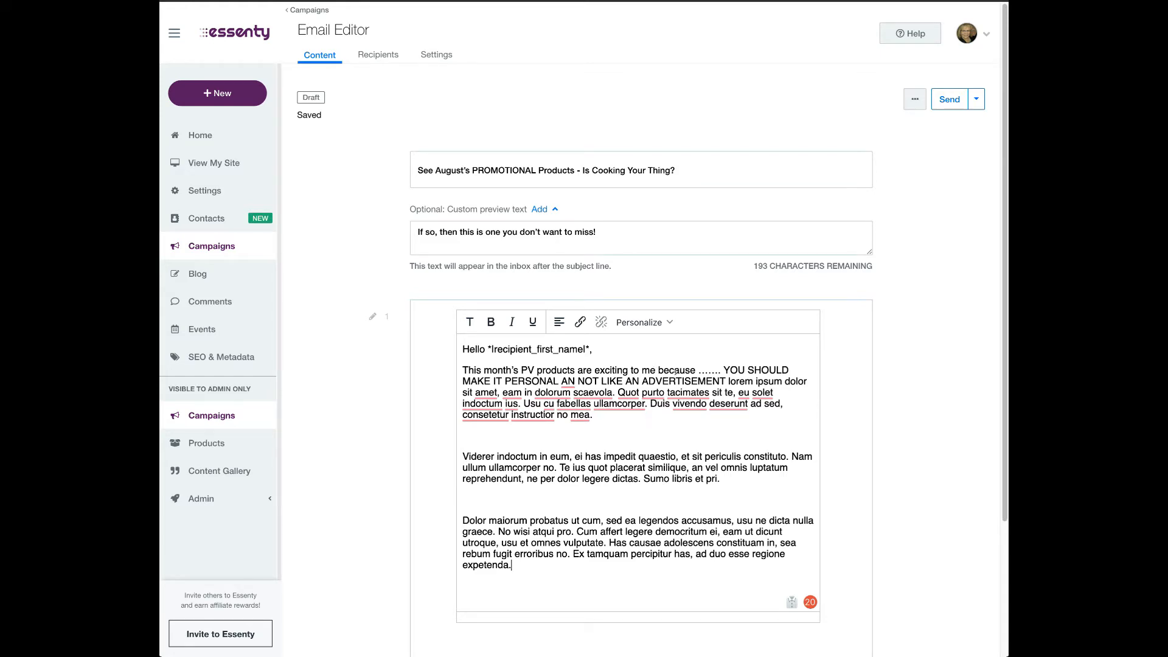
pyautogui.scroll(-3, 667, 381)
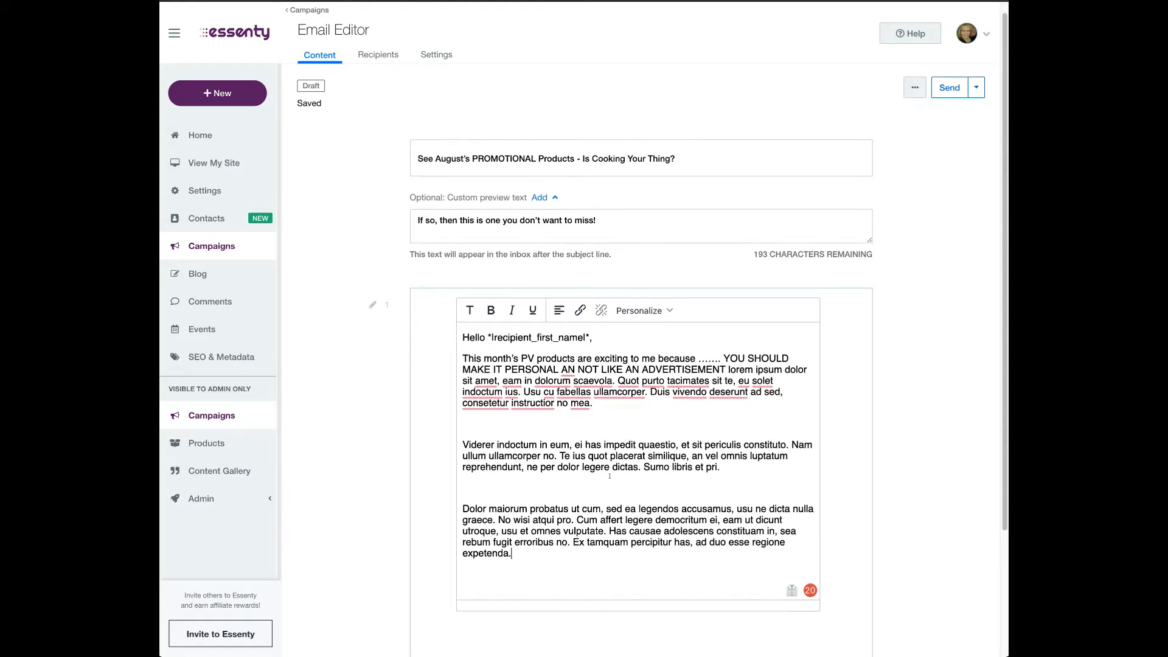
pyautogui.click(350, 368)
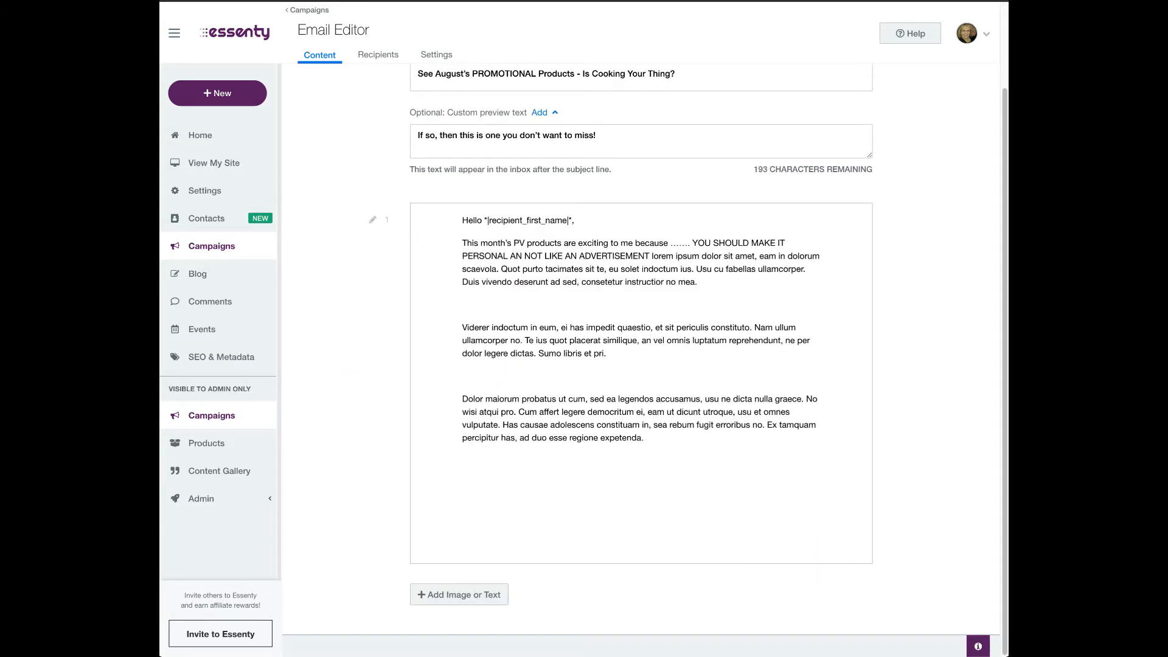
# Add a blank two-column text block below the body text and return to the email
pyautogui.click(448, 593)
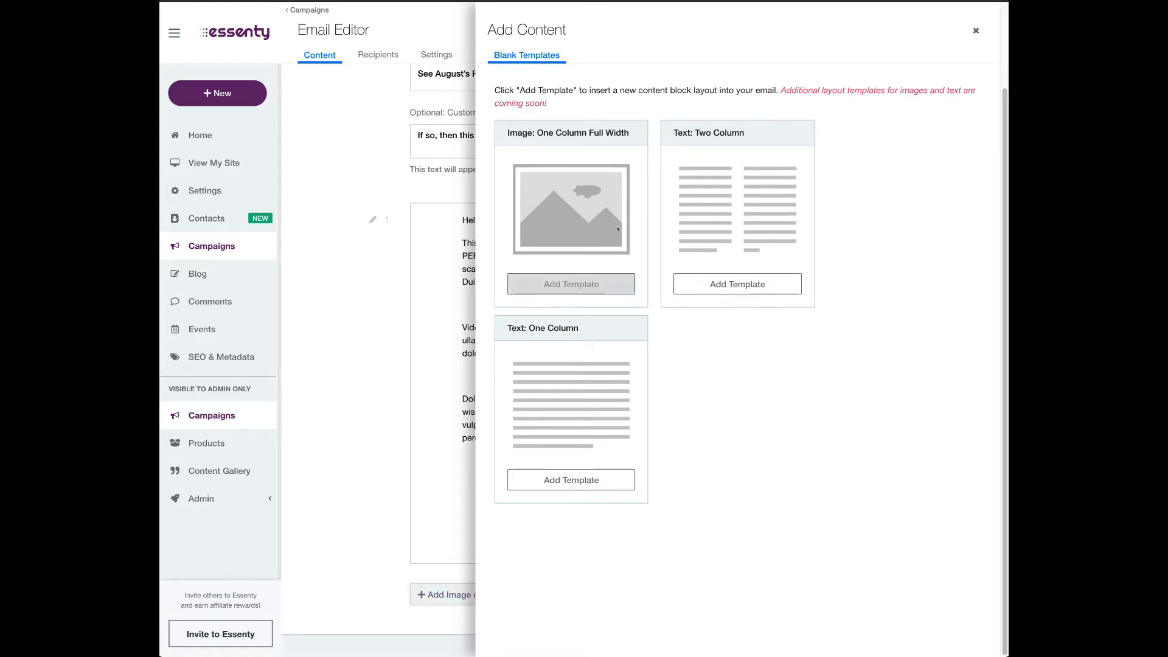
pyautogui.click(724, 284)
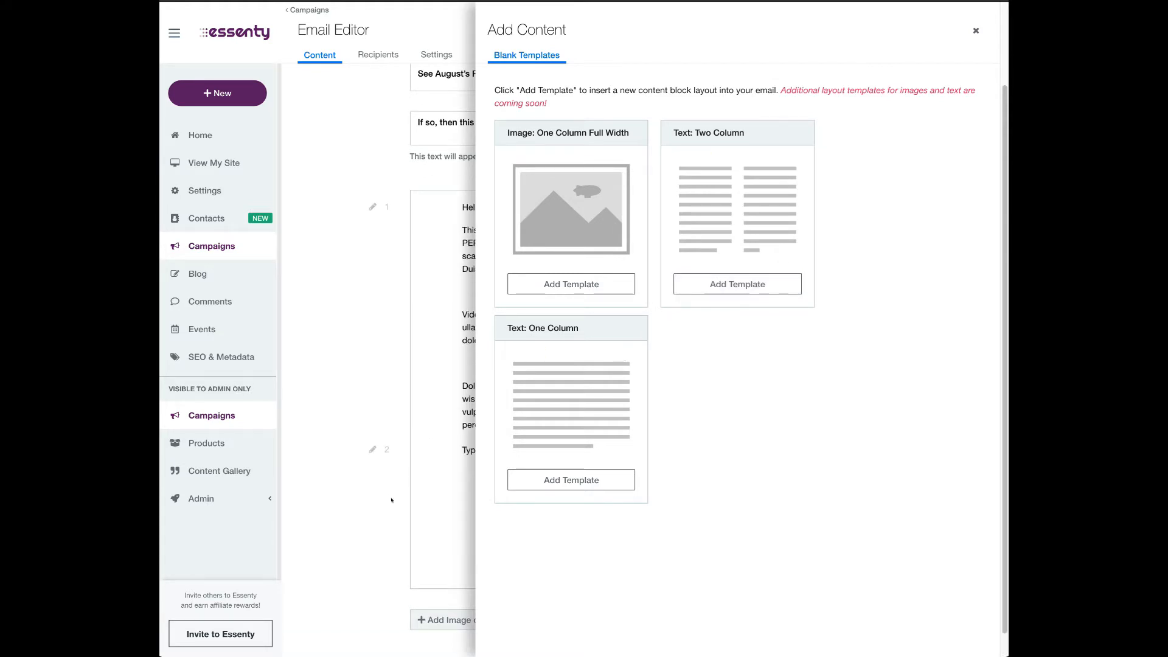
pyautogui.click(975, 29)
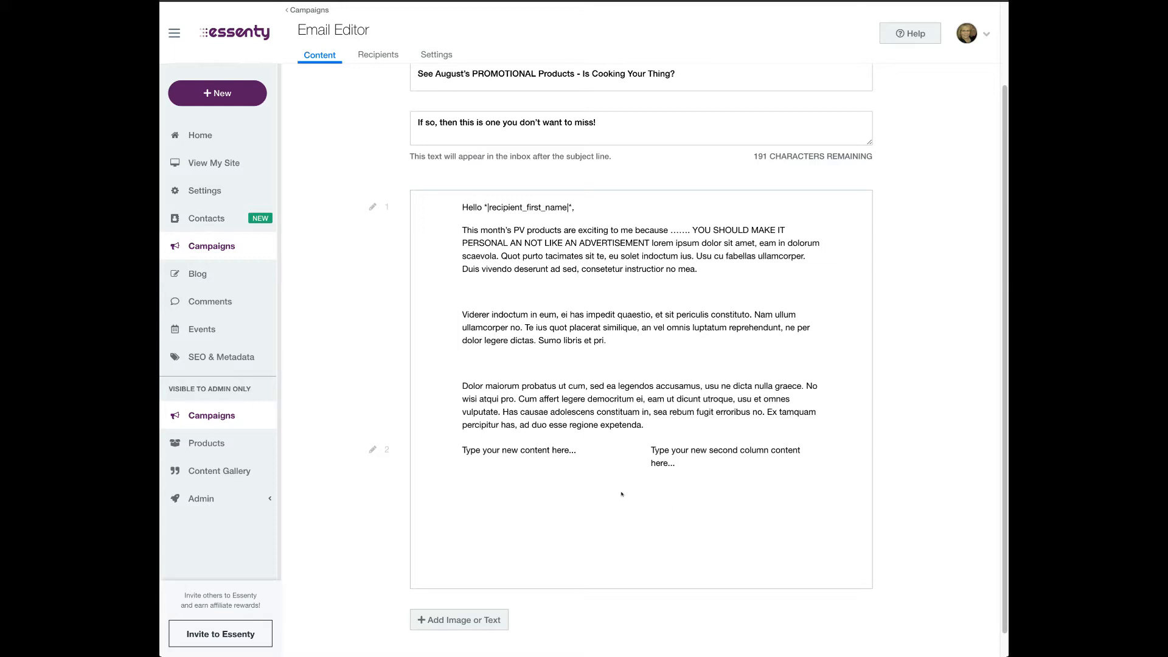
# Replace the first column's placeholder with the copied descriptions of Apron Set, Charcuterie board, Mountain Savory Vitality and Orange Vitality
pyautogui.click(524, 449)
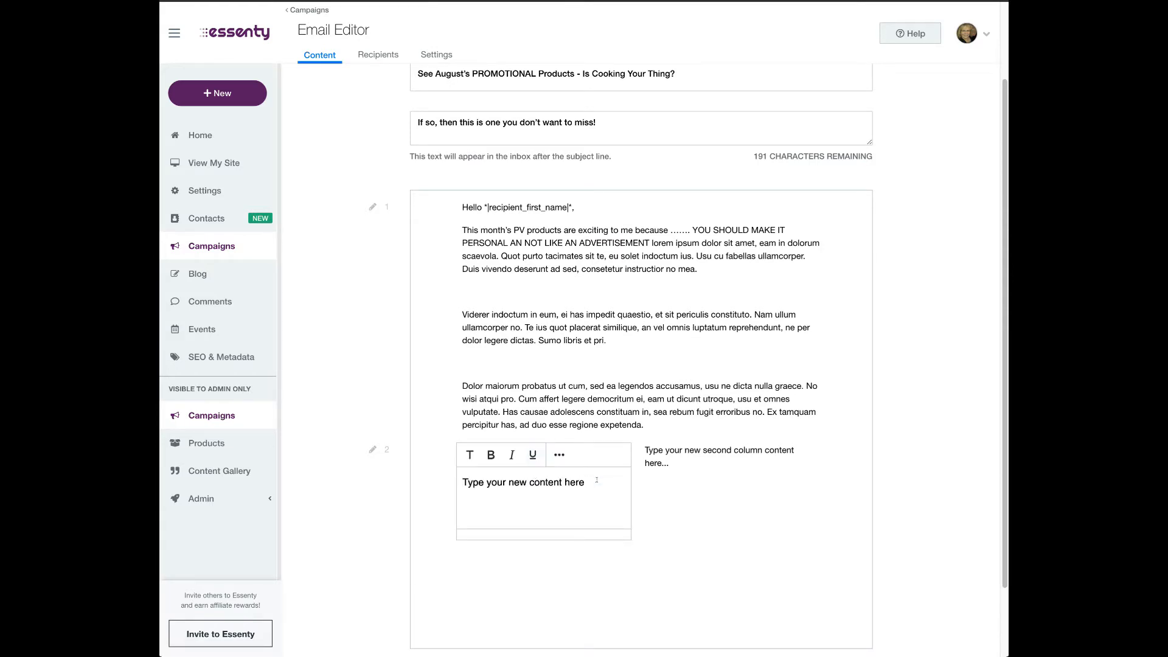
pyautogui.press('BackSpace')
pyautogui.press('BackSpace')
pyautogui.press('BackSpace')
pyautogui.press('BackSpace')
pyautogui.press('BackSpace')
pyautogui.press('BackSpace')
pyautogui.press('BackSpace')
pyautogui.press('BackSpace')
pyautogui.press('BackSpace')
pyautogui.press('BackSpace')
pyautogui.press('BackSpace')
pyautogui.press('BackSpace')
pyautogui.press('BackSpace')
pyautogui.press('BackSpace')
pyautogui.press('BackSpace')
pyautogui.press('BackSpace')
pyautogui.press('BackSpace')
pyautogui.press('BackSpace')
pyautogui.press('BackSpace')
pyautogui.press('BackSpace')
pyautogui.press('BackSpace')
pyautogui.press('BackSpace')
pyautogui.hotkey('ctrl', 'v')
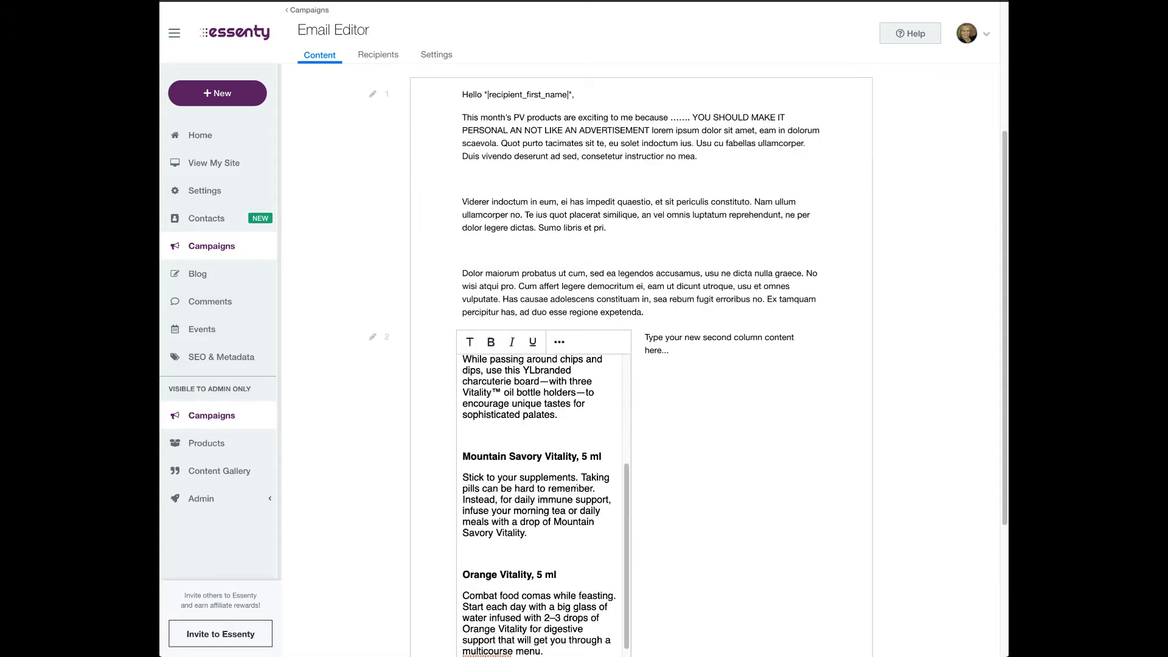
# Delete the blank lines above the Charcuterie board, Mountain Savory Vitality and Orange Vitality titles in the first column
pyautogui.scroll(2, 577, 486)
pyautogui.scroll(1, 521, 497)
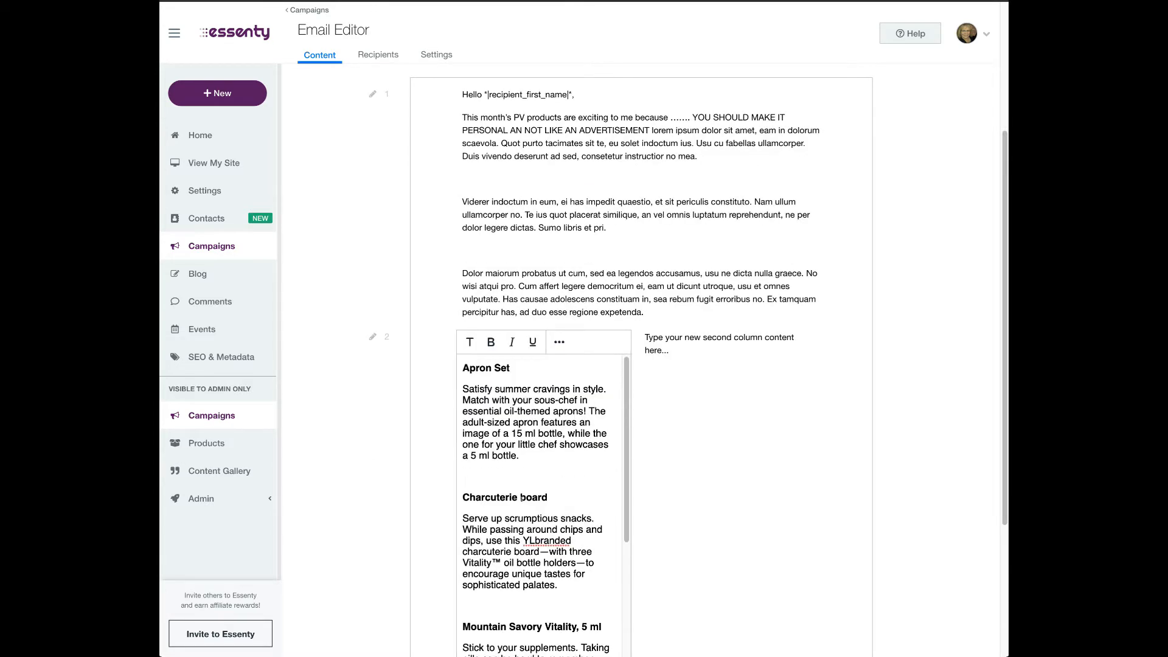
pyautogui.click(485, 476)
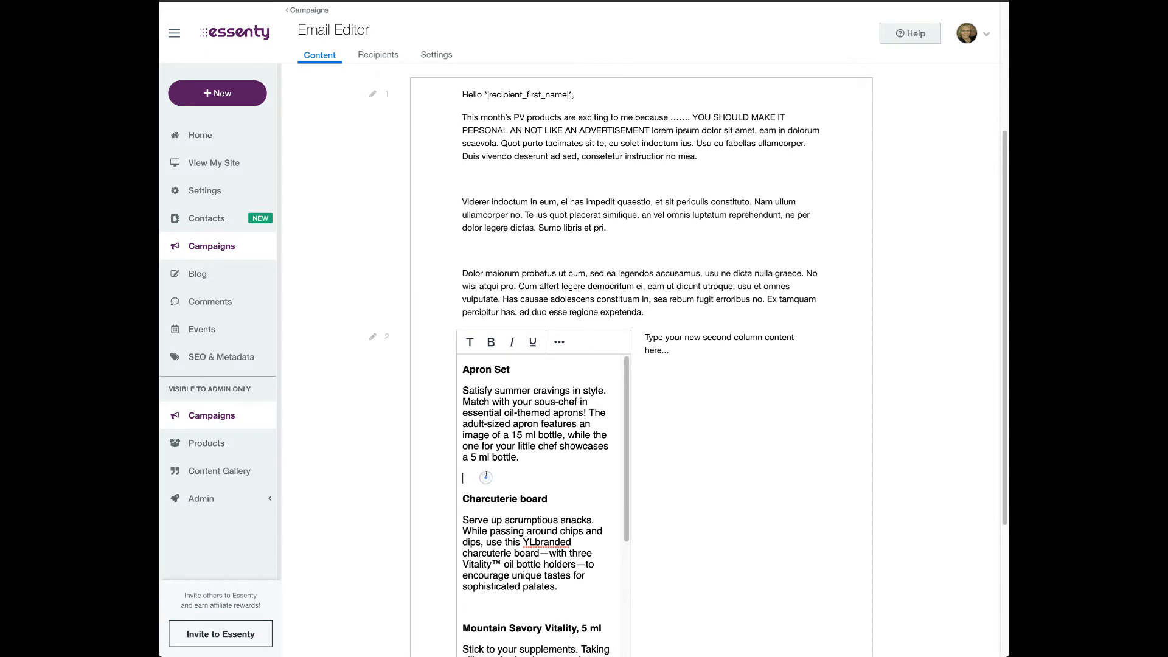
pyautogui.press('Delete')
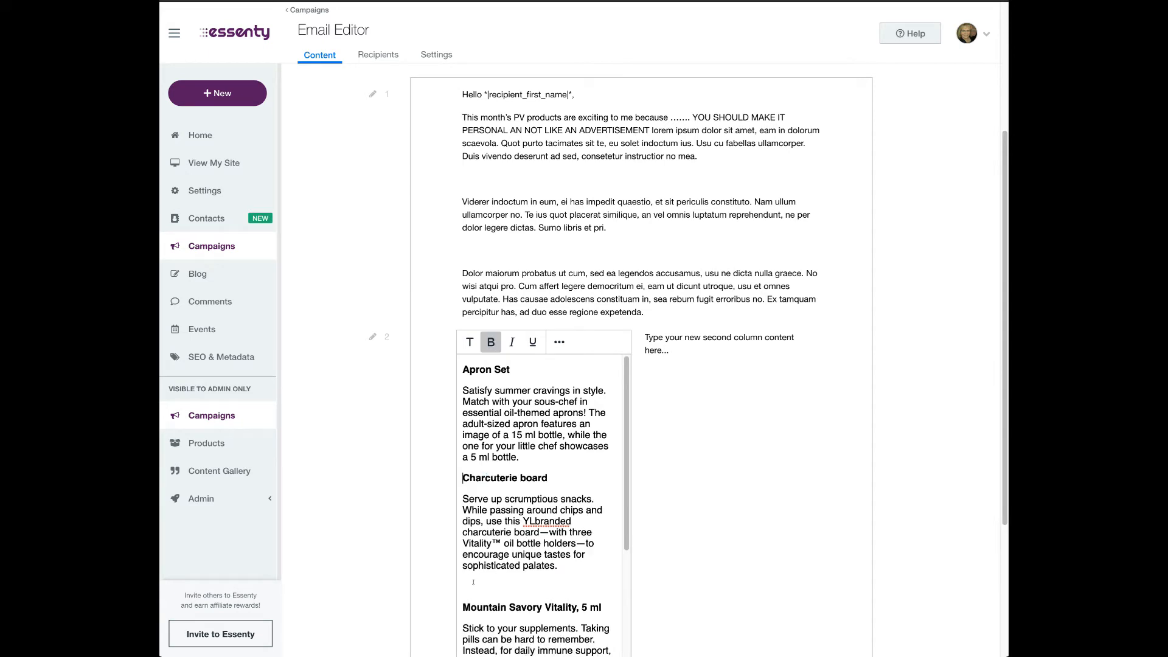
pyautogui.click(474, 582)
pyautogui.press('Delete')
pyautogui.scroll(-3, 505, 555)
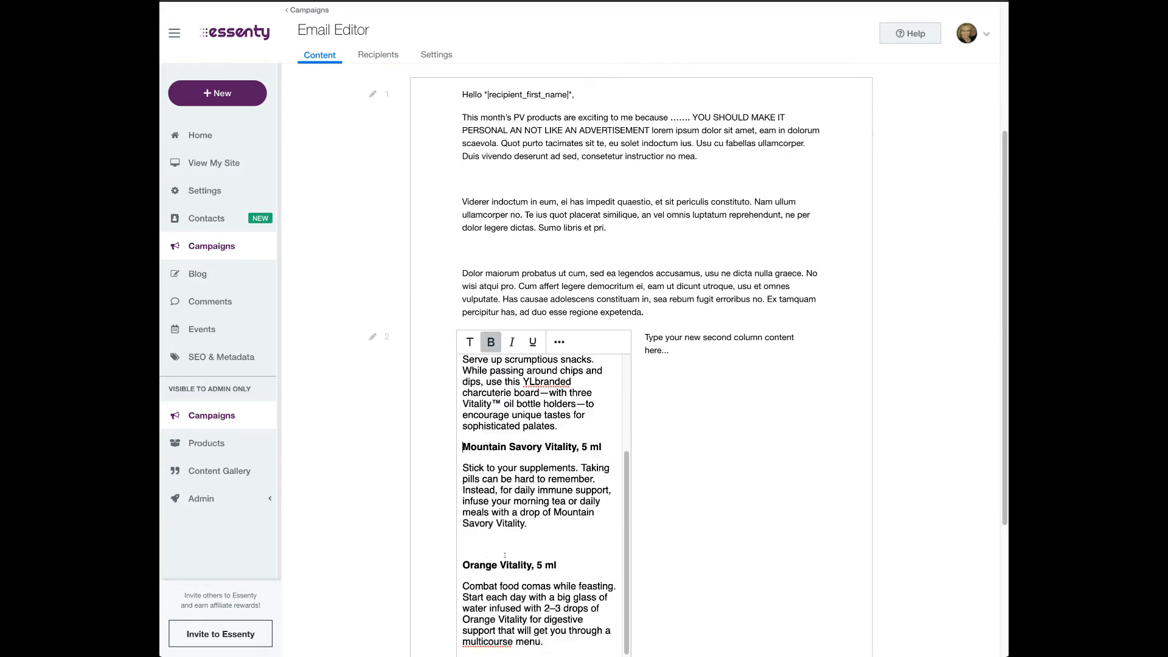
pyautogui.click(482, 546)
pyautogui.press('Delete')
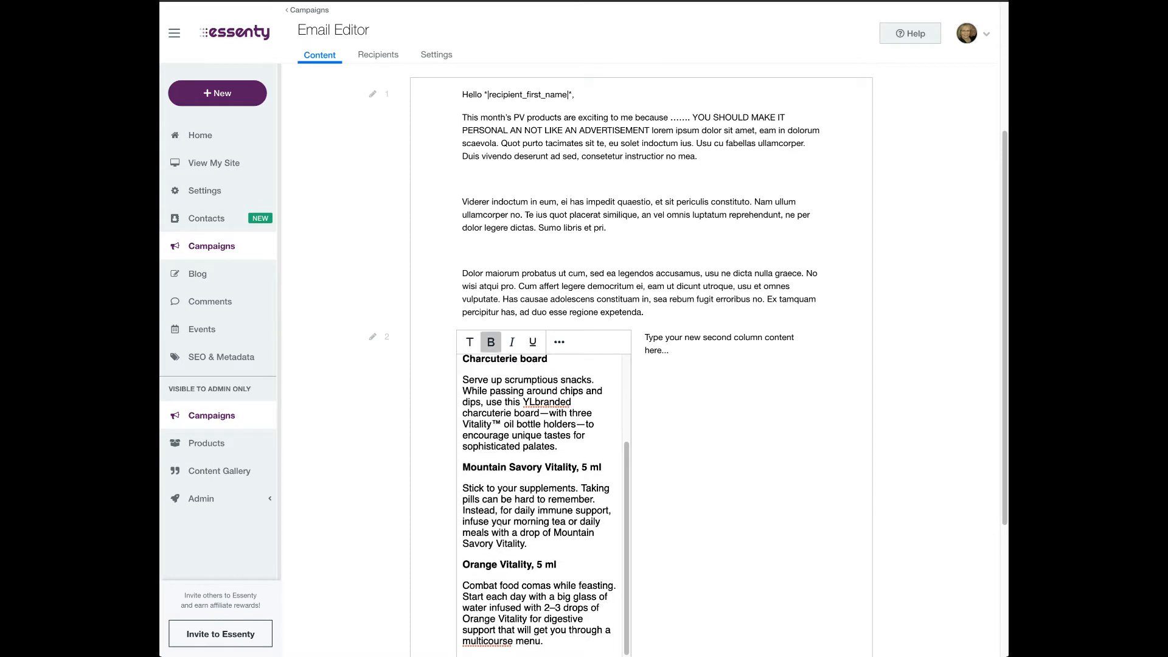
# Format the "Orange Vitality, 5 ml" title as Header 4
pyautogui.scroll(-1, 517, 530)
pyautogui.moveTo(563, 511); pyautogui.dragTo(462, 511)
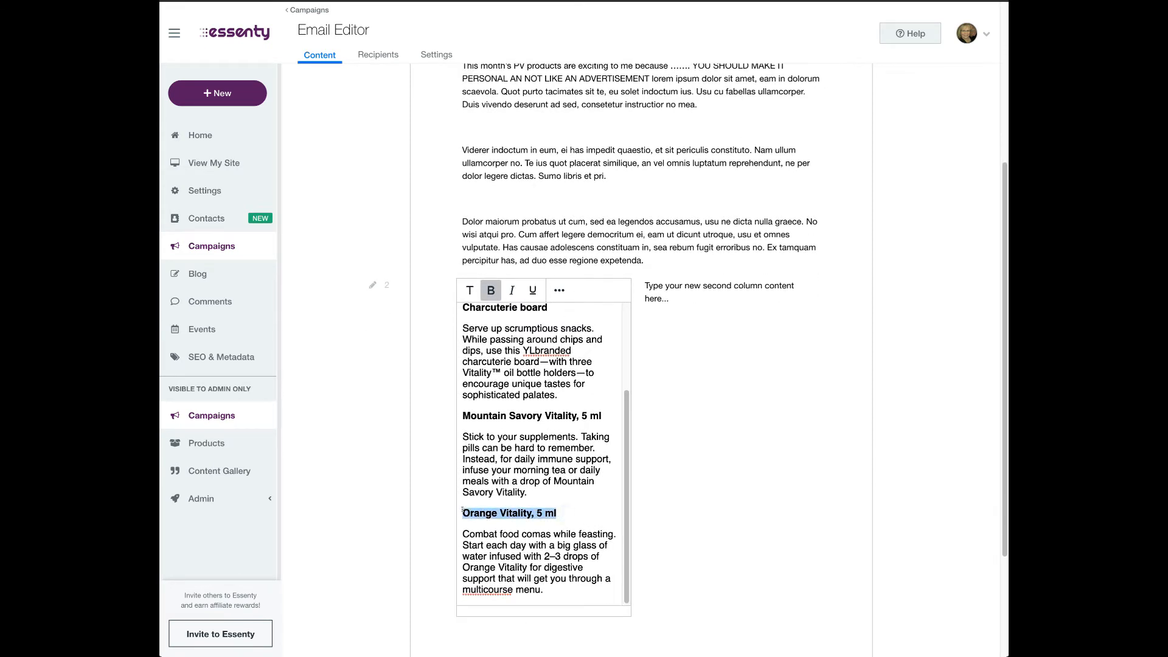
pyautogui.click(469, 290)
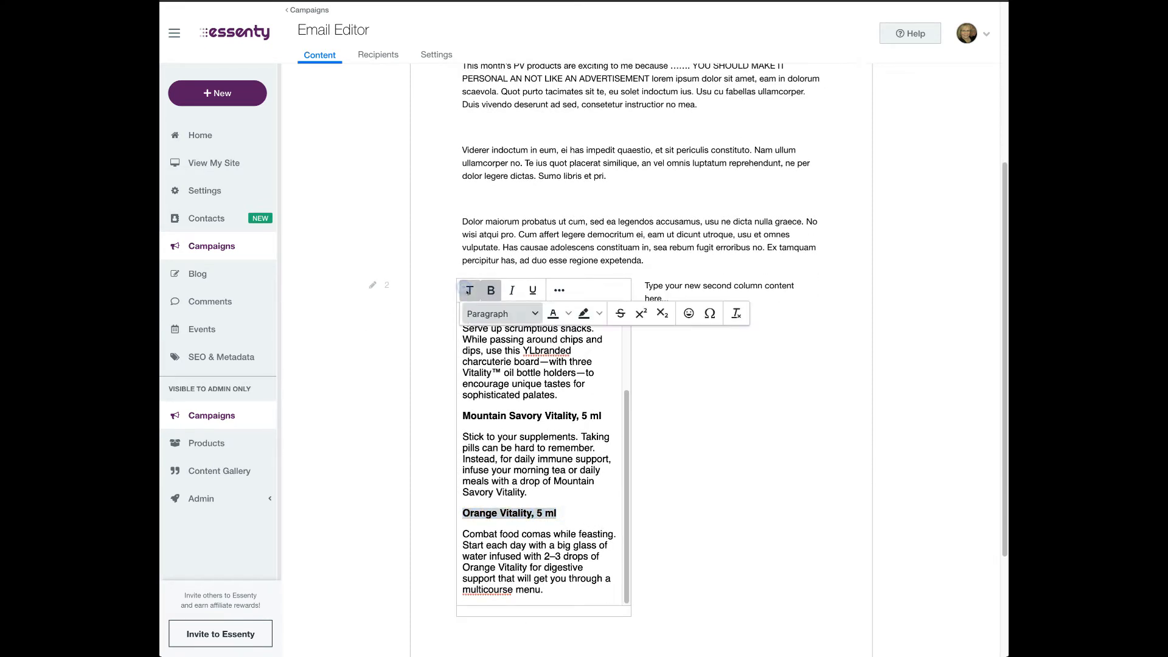
pyautogui.click(490, 313)
pyautogui.click(505, 453)
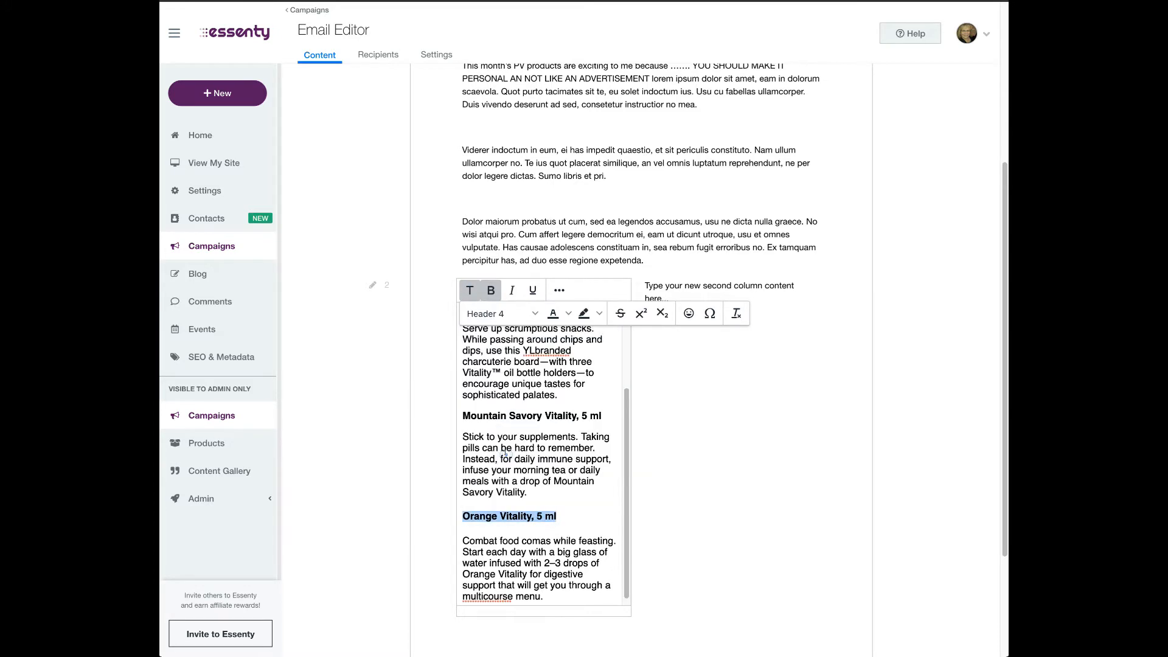
# Format the "Mountain Savory Vitality, 5 ml" title as Header 4
pyautogui.moveTo(604, 414); pyautogui.dragTo(478, 405)
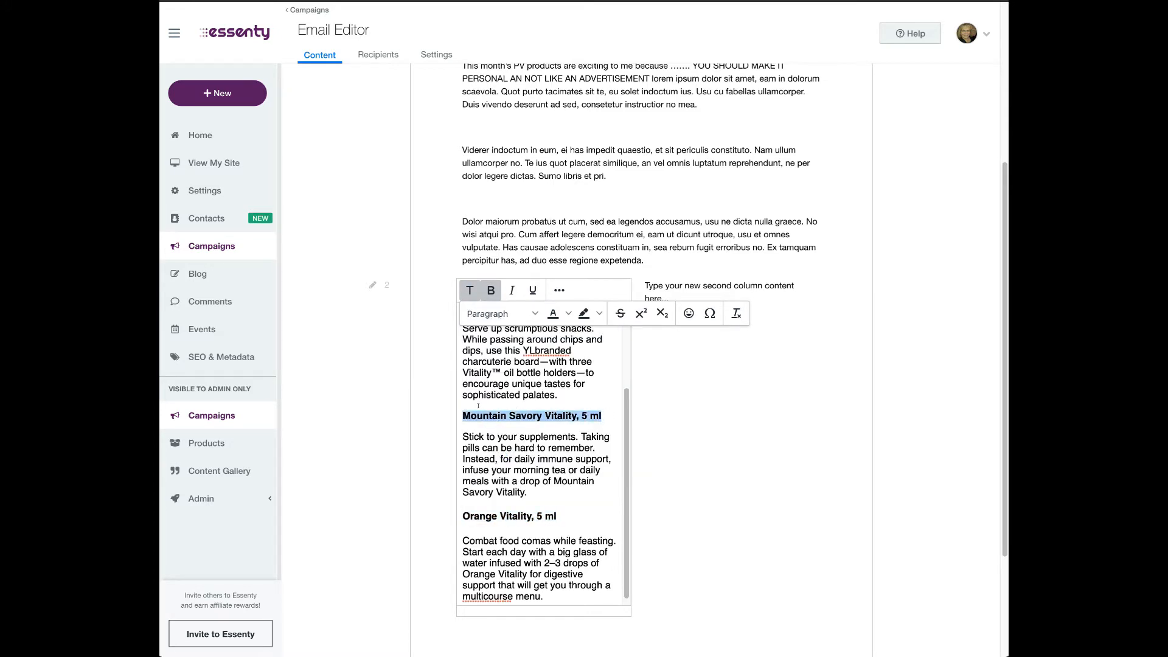
pyautogui.click(469, 290)
pyautogui.click(469, 290)
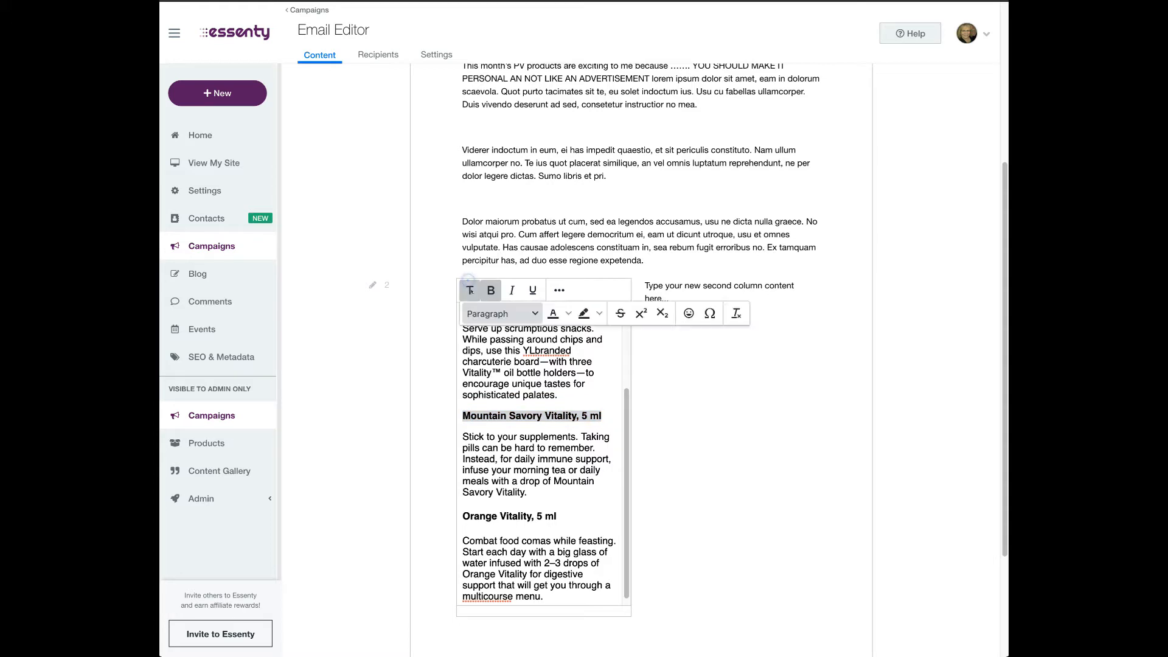
pyautogui.click(499, 313)
pyautogui.click(511, 454)
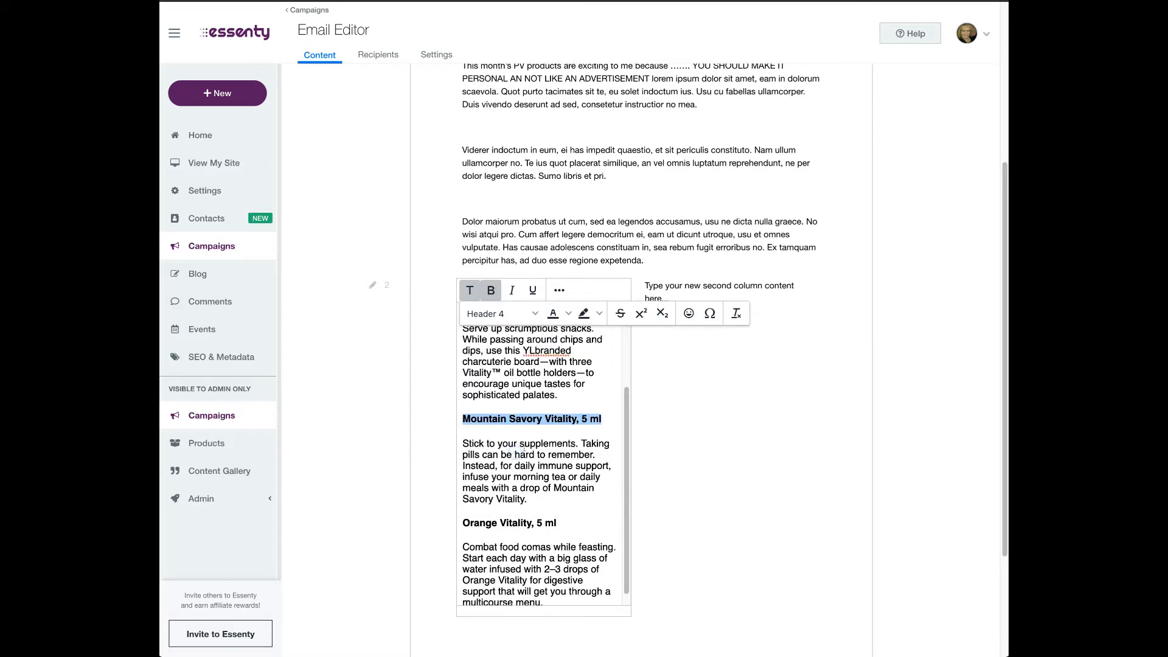
# Format the "Charcuterie board" title as Header 4 and stop editing the column
pyautogui.scroll(2, 524, 448)
pyautogui.moveTo(546, 428); pyautogui.dragTo(461, 427)
pyautogui.click(469, 290)
pyautogui.click(469, 290)
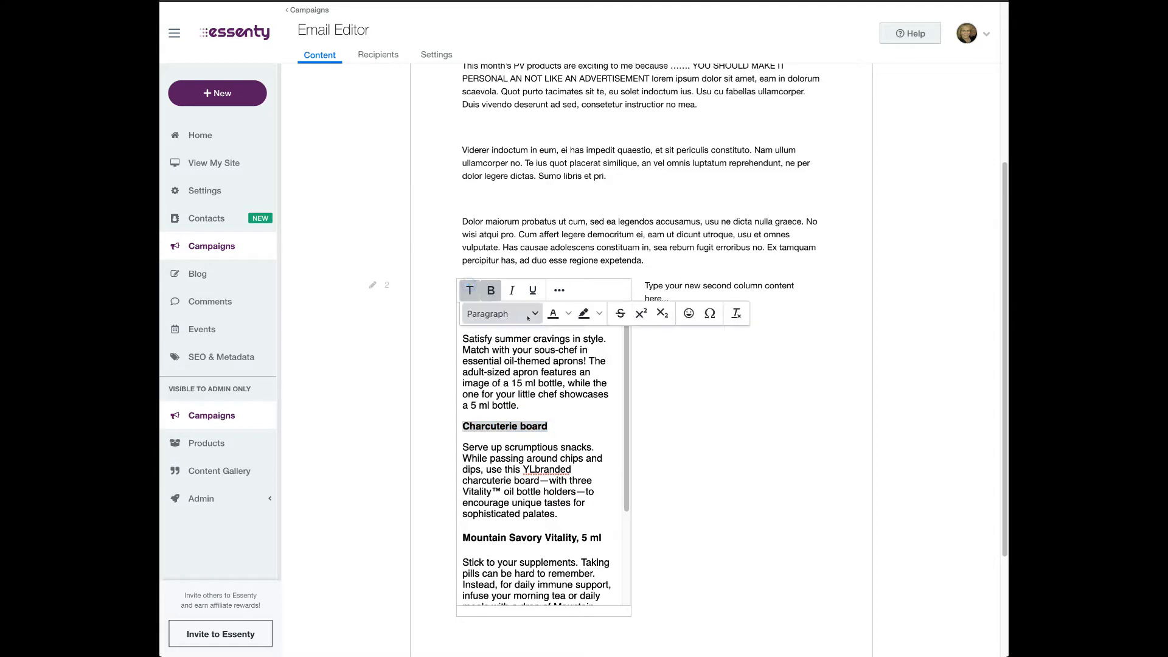
pyautogui.click(498, 313)
pyautogui.click(514, 453)
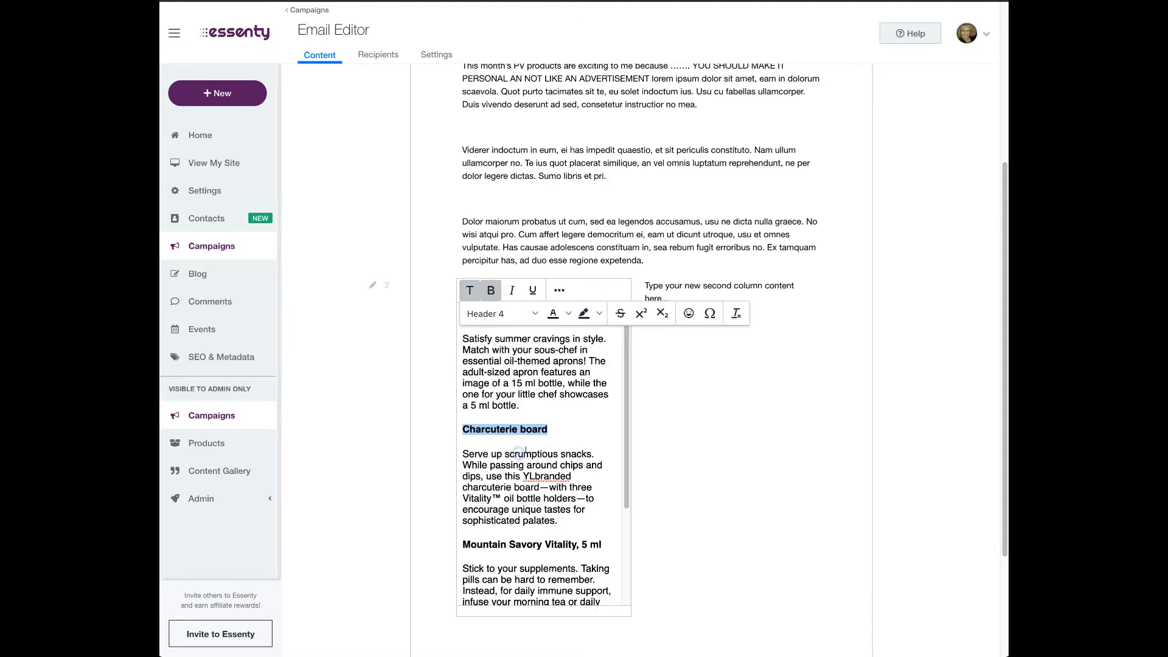
pyautogui.scroll(3, 514, 454)
pyautogui.click(426, 455)
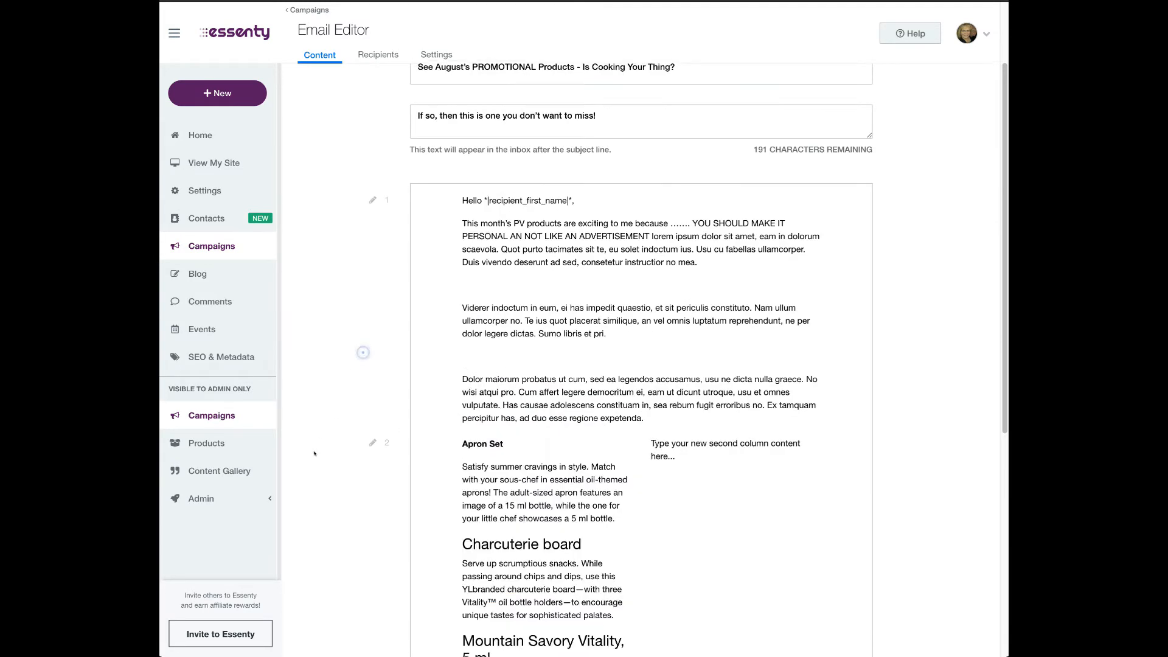
# Reopen the first column for editing and format the "Apron Set" title as Header 4
pyautogui.scroll(-4, 466, 387)
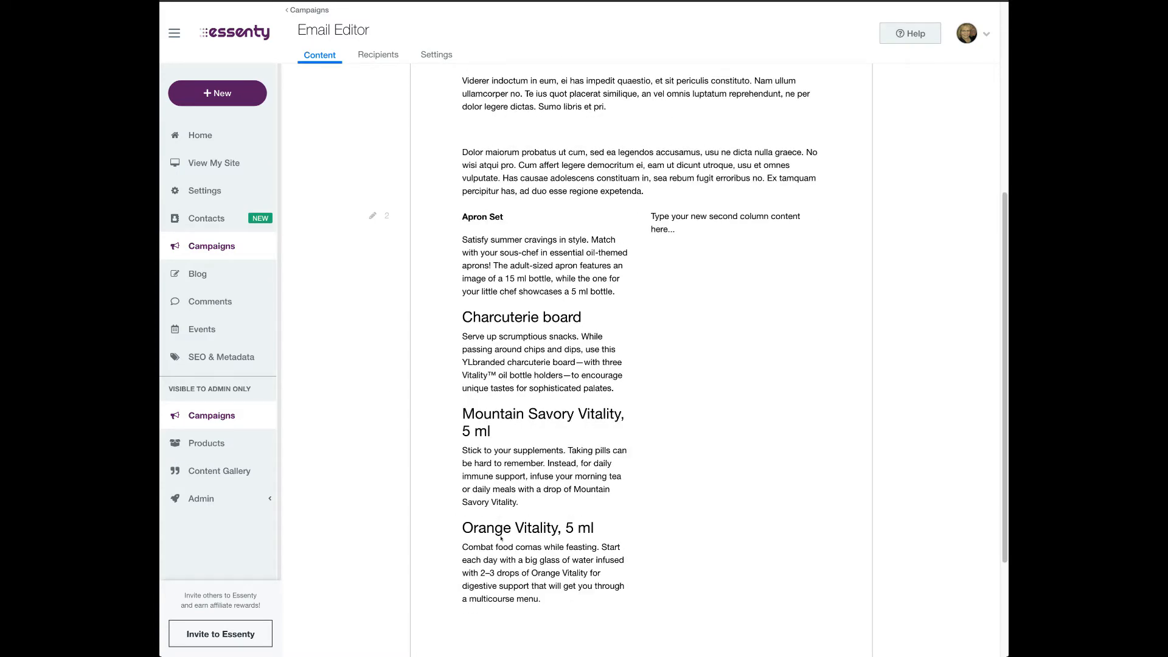
pyautogui.click(497, 261)
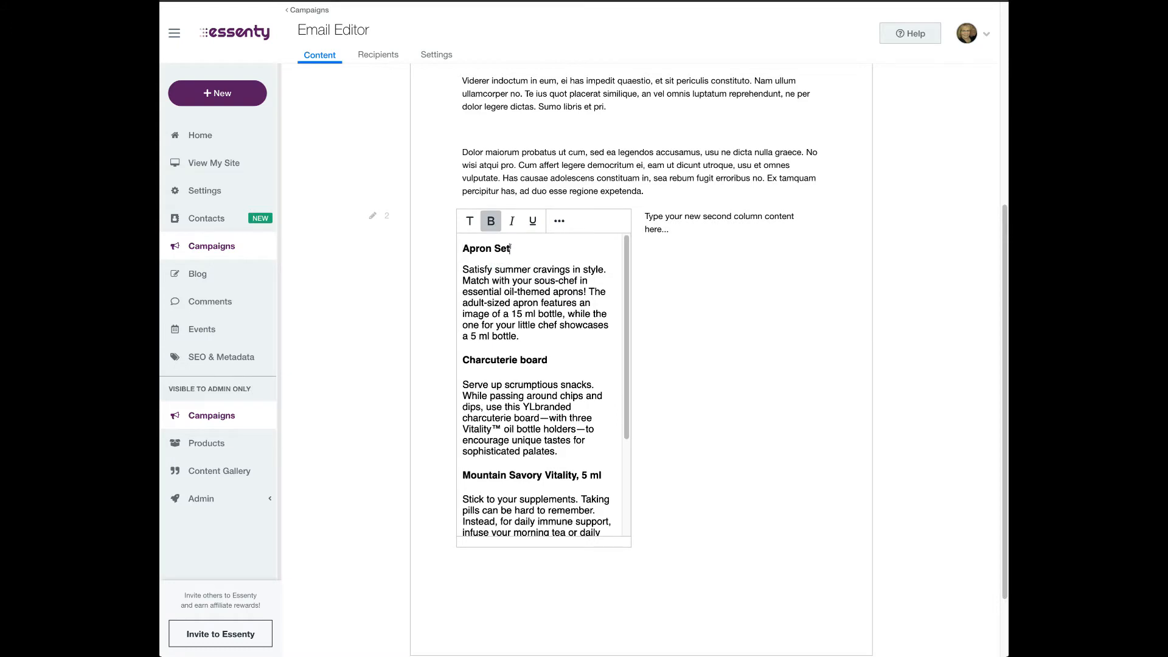
pyautogui.moveTo(512, 248); pyautogui.dragTo(453, 255)
pyautogui.click(469, 220)
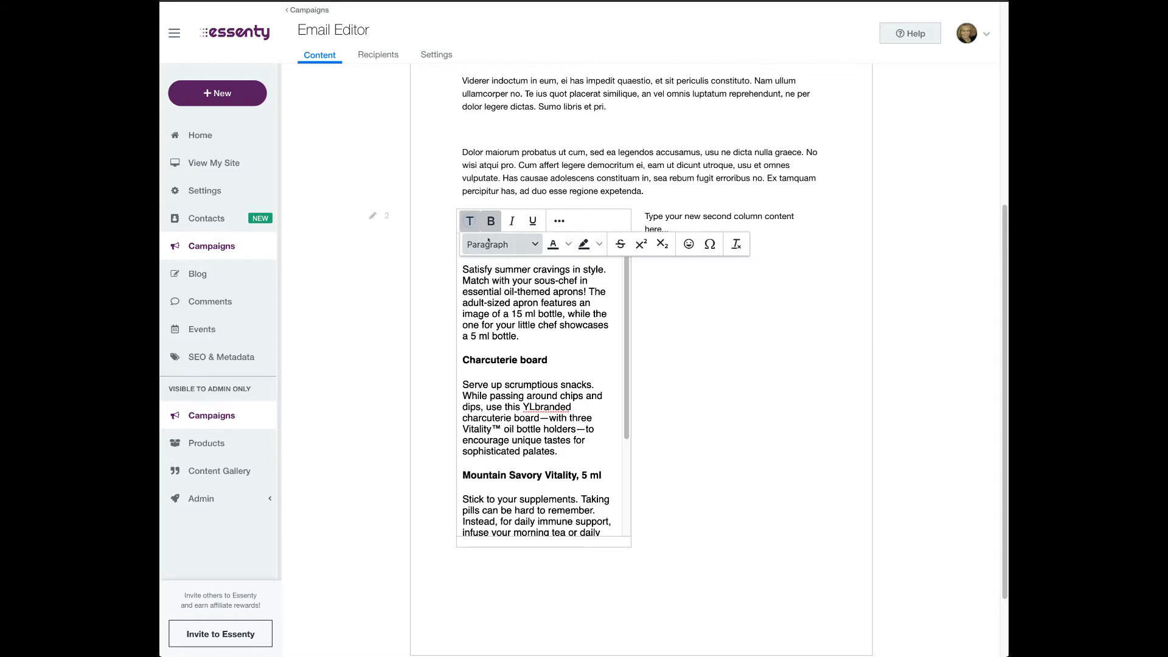
pyautogui.click(488, 243)
pyautogui.click(492, 385)
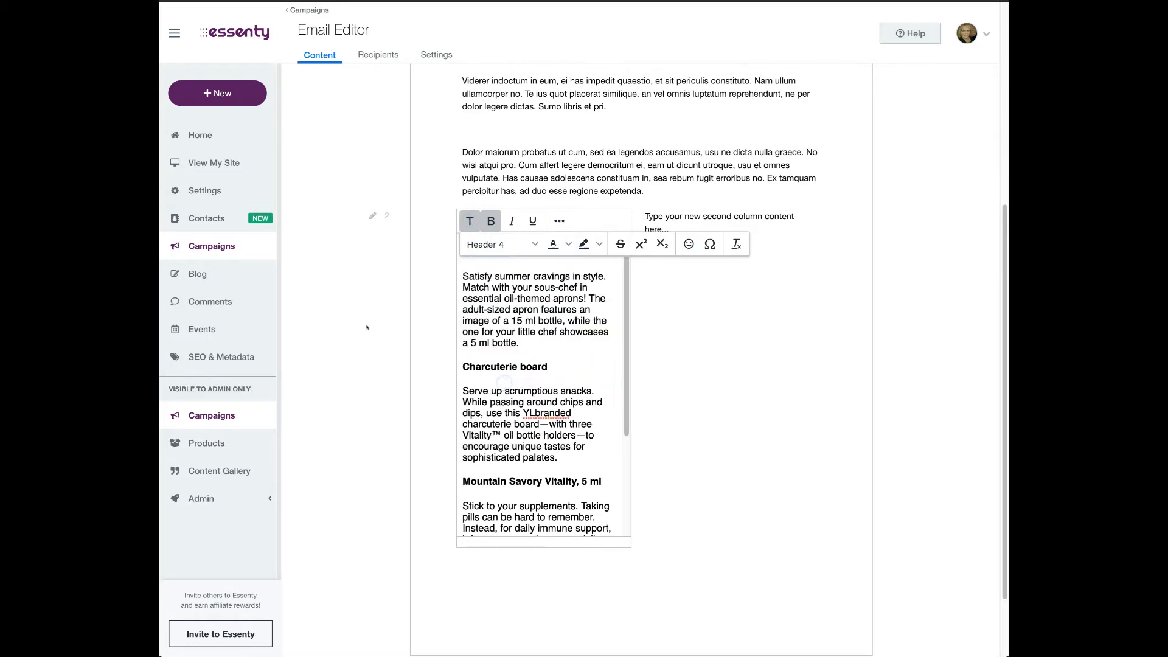
# Finish editing the first column, reopen the body text block and add blank lines after its last paragraph
pyautogui.click(367, 326)
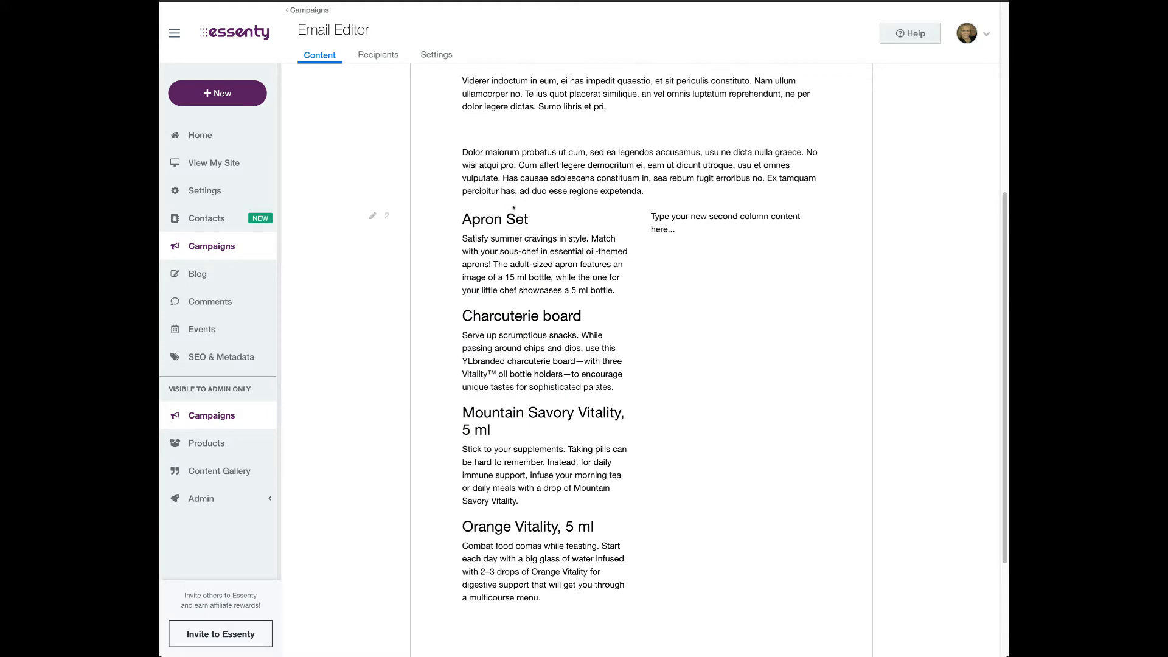
pyautogui.click(577, 152)
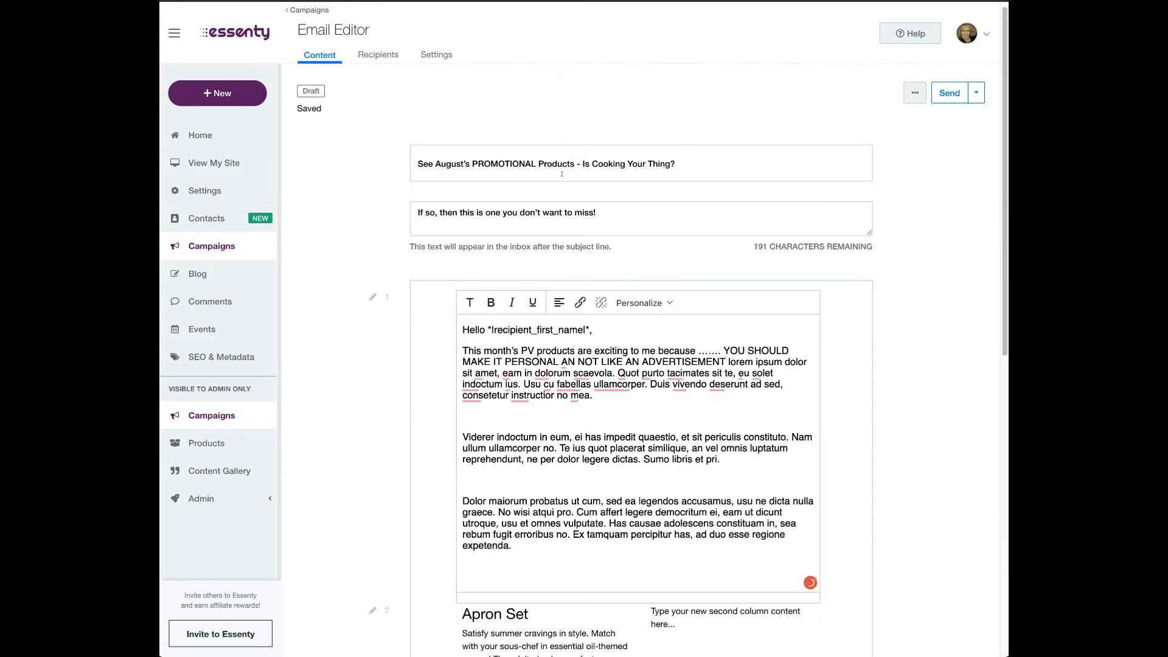
pyautogui.click(521, 561)
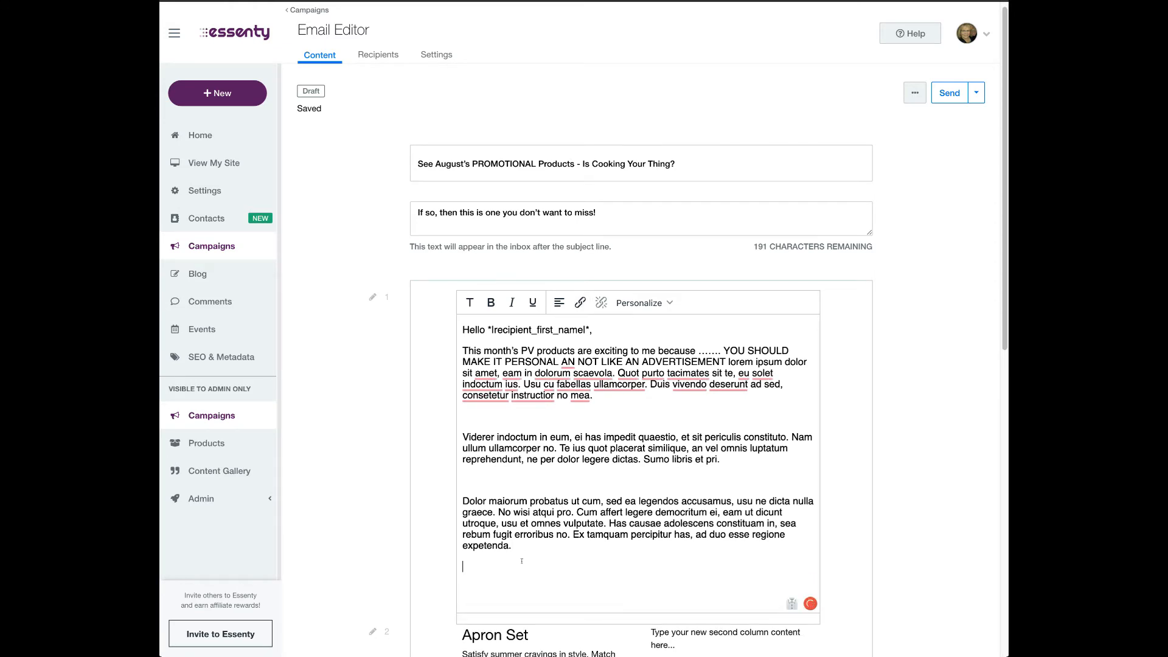
pyautogui.press('Return')
pyautogui.press('Return')
pyautogui.press('Return')
pyautogui.press('Return')
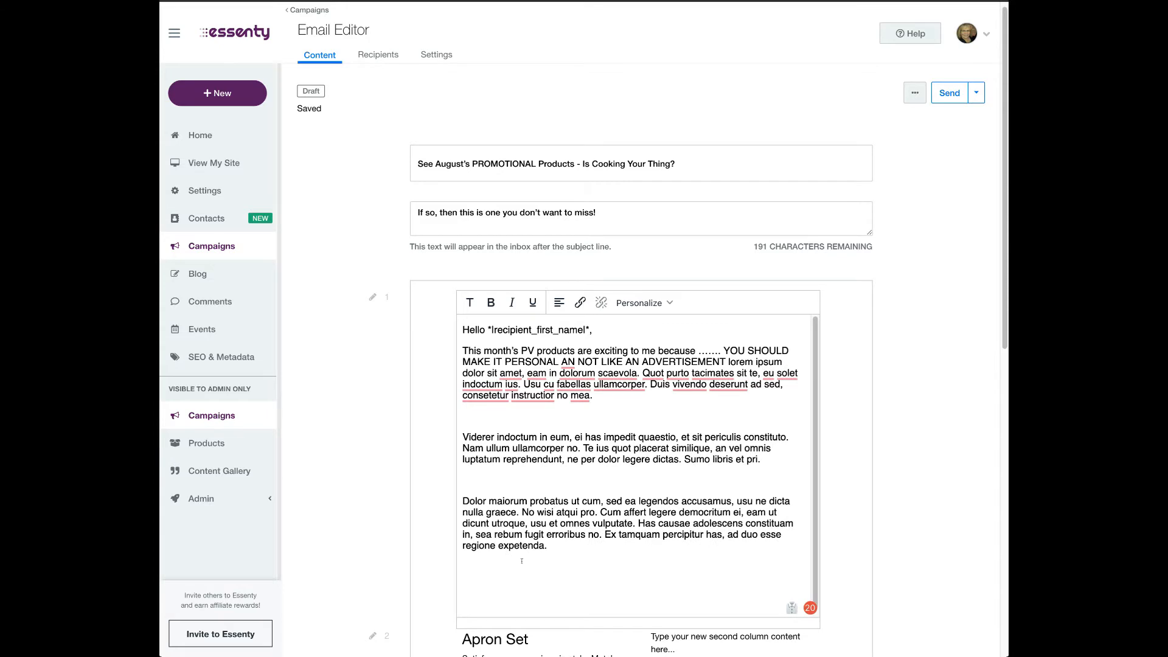
# Enter the line "Here Are This Month's Fabulous Products!" at the end of the body text block
pyautogui.write('Here are')
pyautogui.press('BackSpace')
pyautogui.press('BackSpace')
pyautogui.press('BackSpace')
pyautogui.press('BackSpace')
pyautogui.write("Are This Month's Fabulous ")
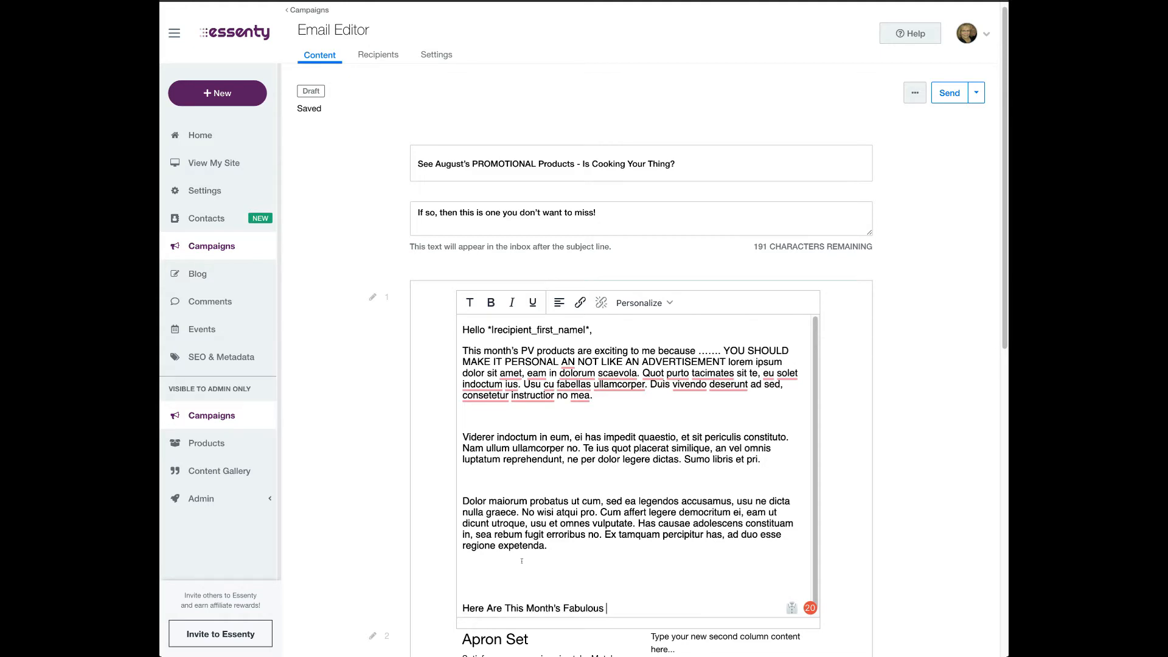
pyautogui.write('Products!')
# Centre the "Here Are This Month's Fabulous Products!" line and format it as Header 3
pyautogui.moveTo(649, 608); pyautogui.dragTo(459, 602)
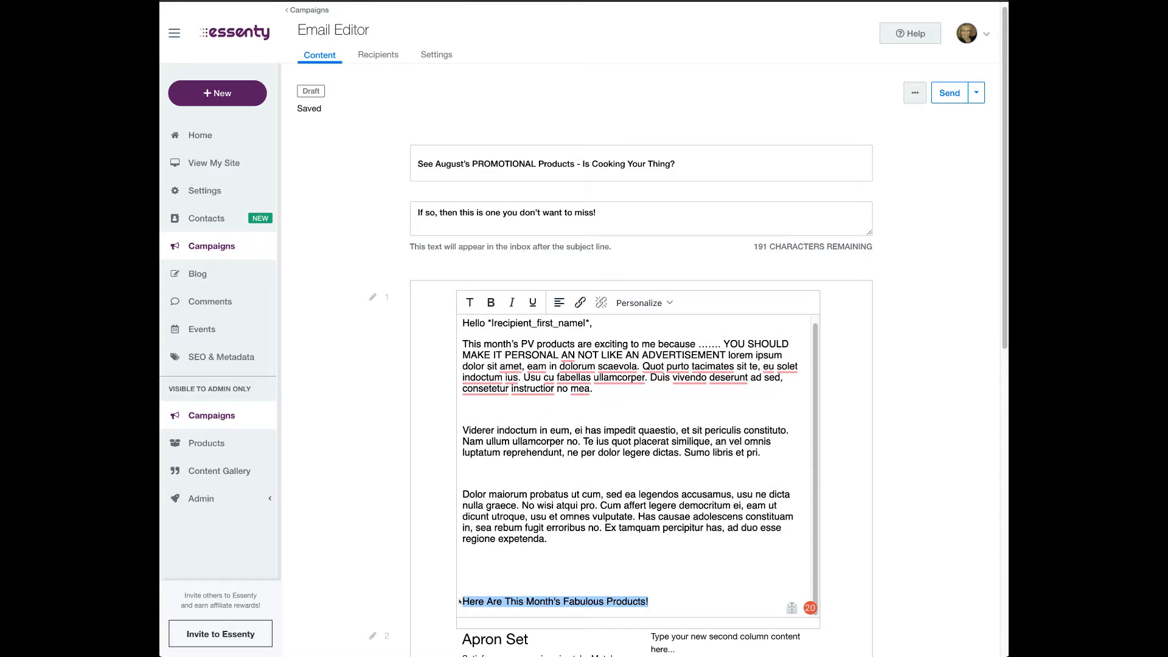
pyautogui.click(558, 302)
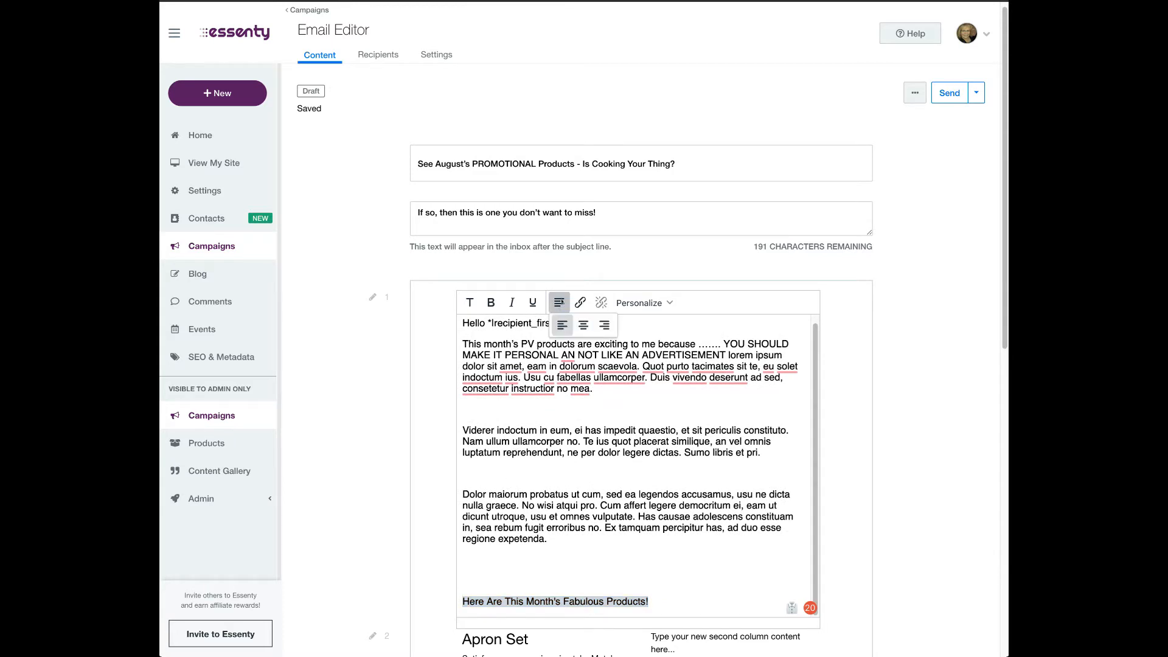
pyautogui.click(583, 325)
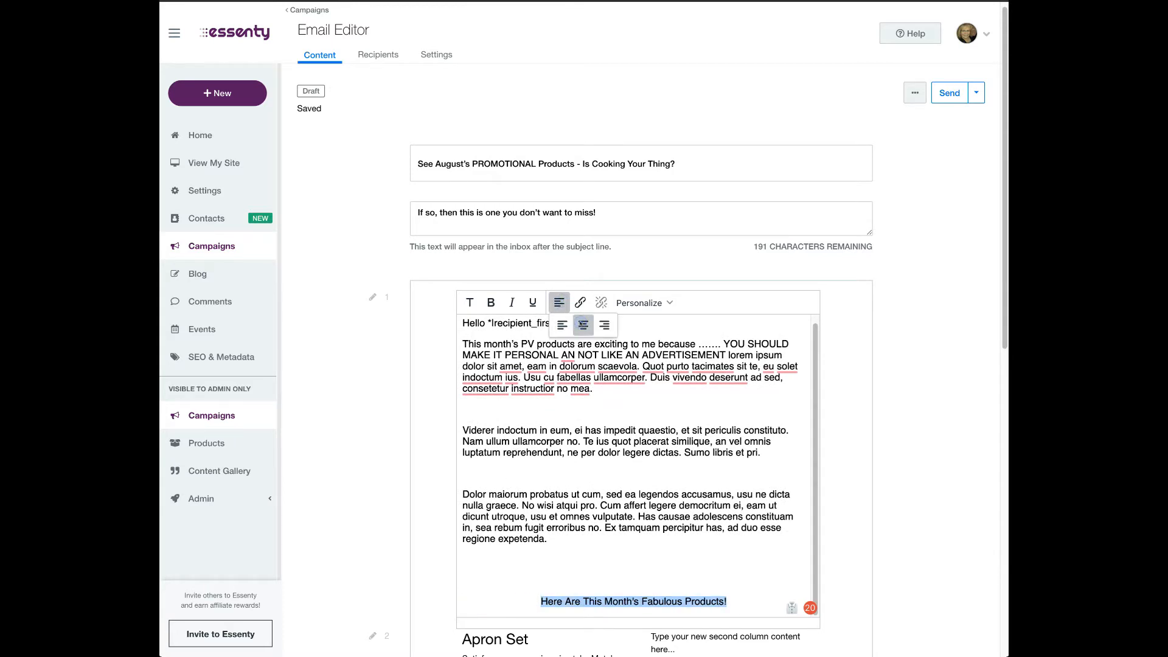
pyautogui.click(470, 303)
pyautogui.click(520, 325)
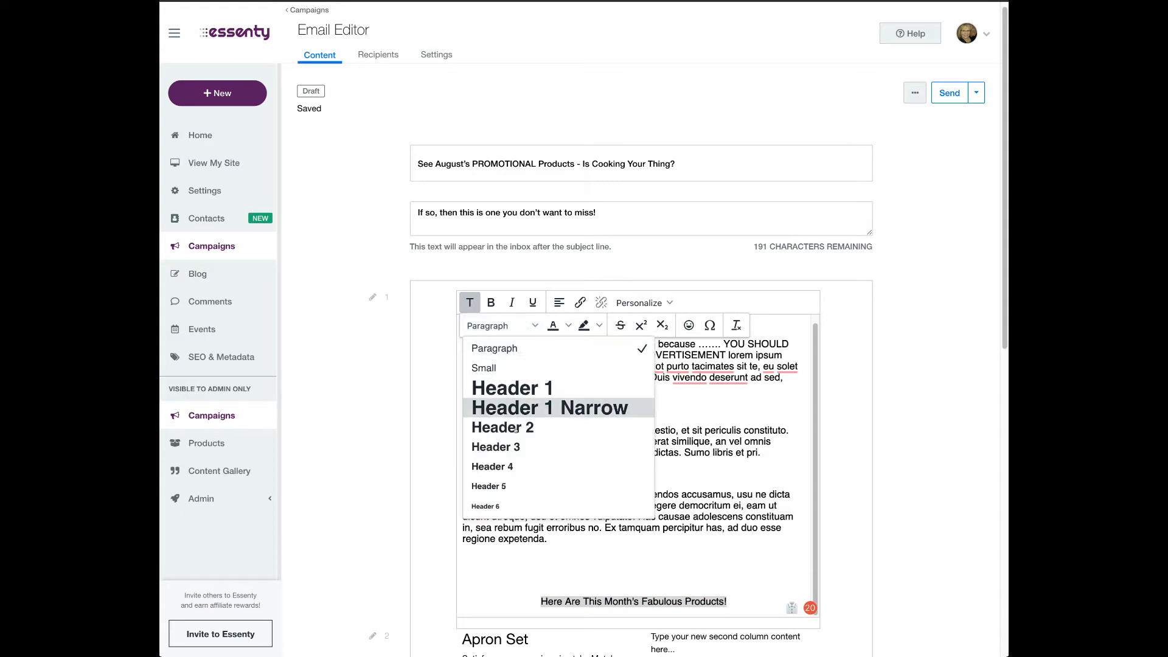
pyautogui.click(516, 446)
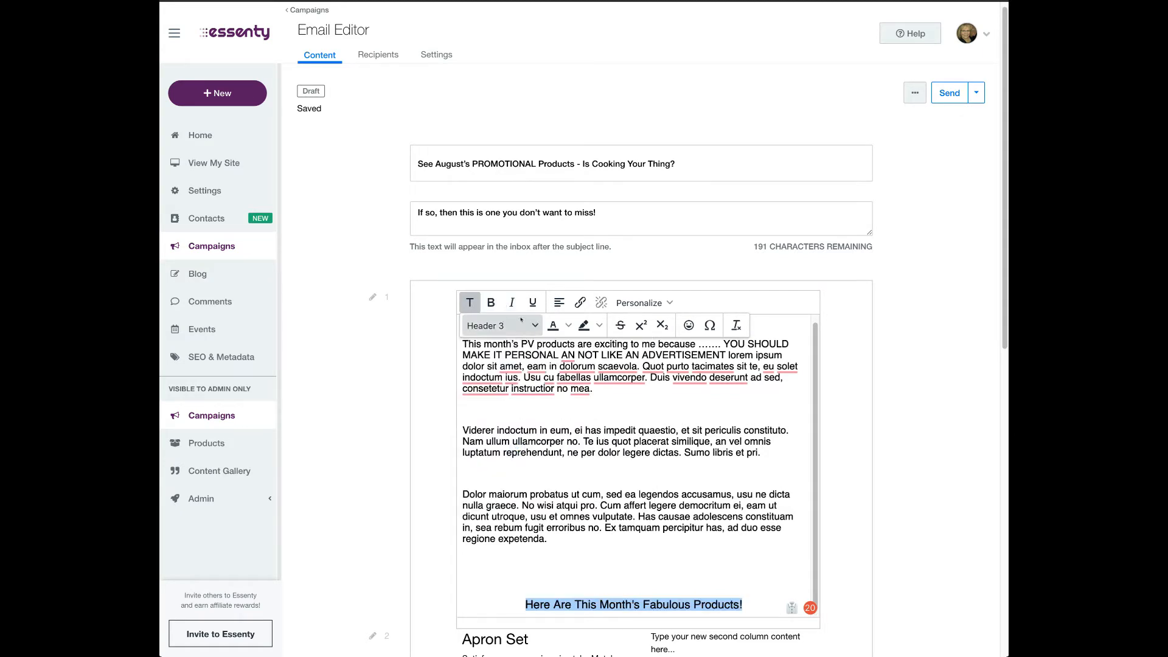
# Colour the "Here Are This Month's Fabulous Products!" heading dark purple and stop editing the text block
pyautogui.click(555, 325)
pyautogui.click(568, 325)
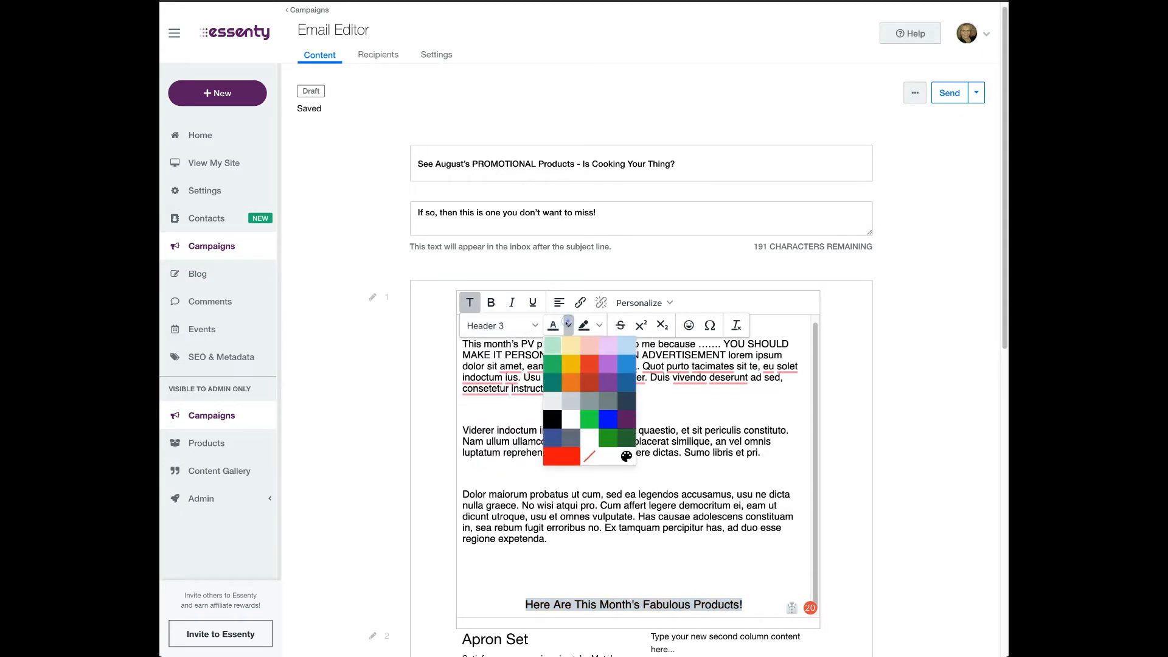
pyautogui.click(626, 418)
pyautogui.click(372, 419)
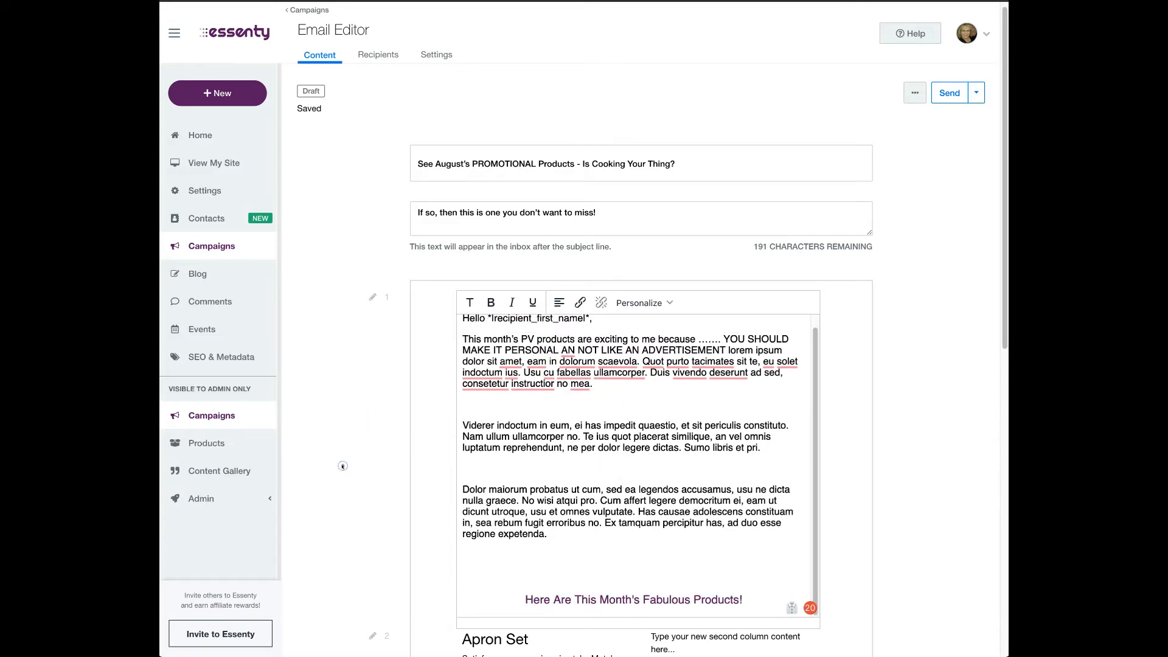
pyautogui.scroll(-4, 343, 465)
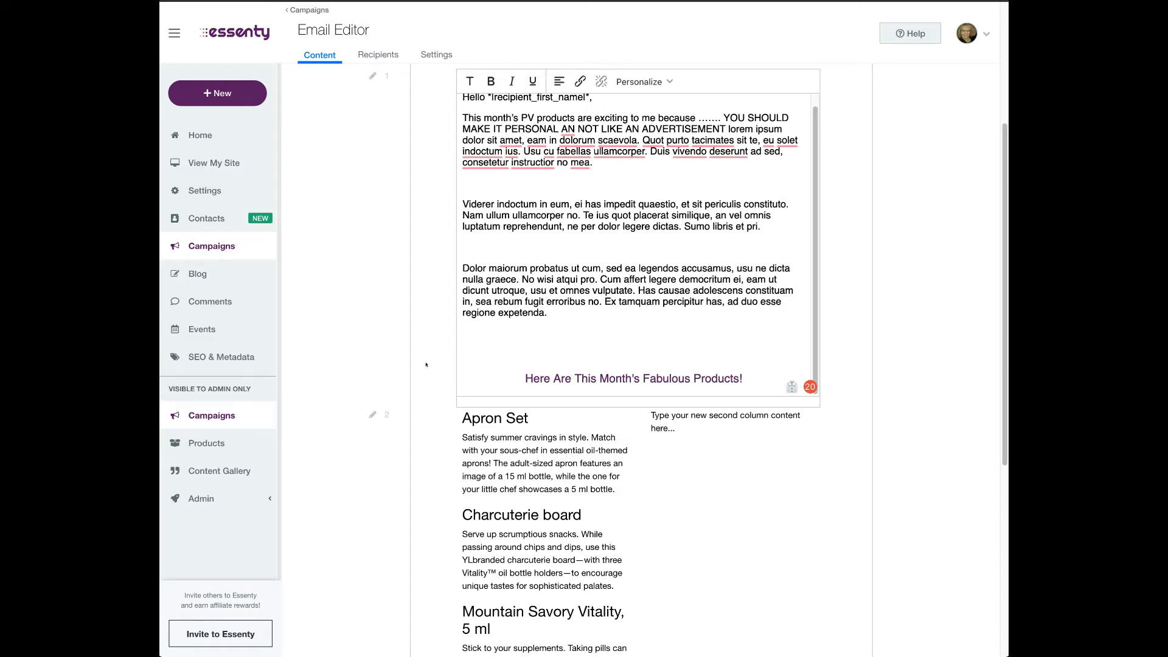
pyautogui.scroll(1, 524, 290)
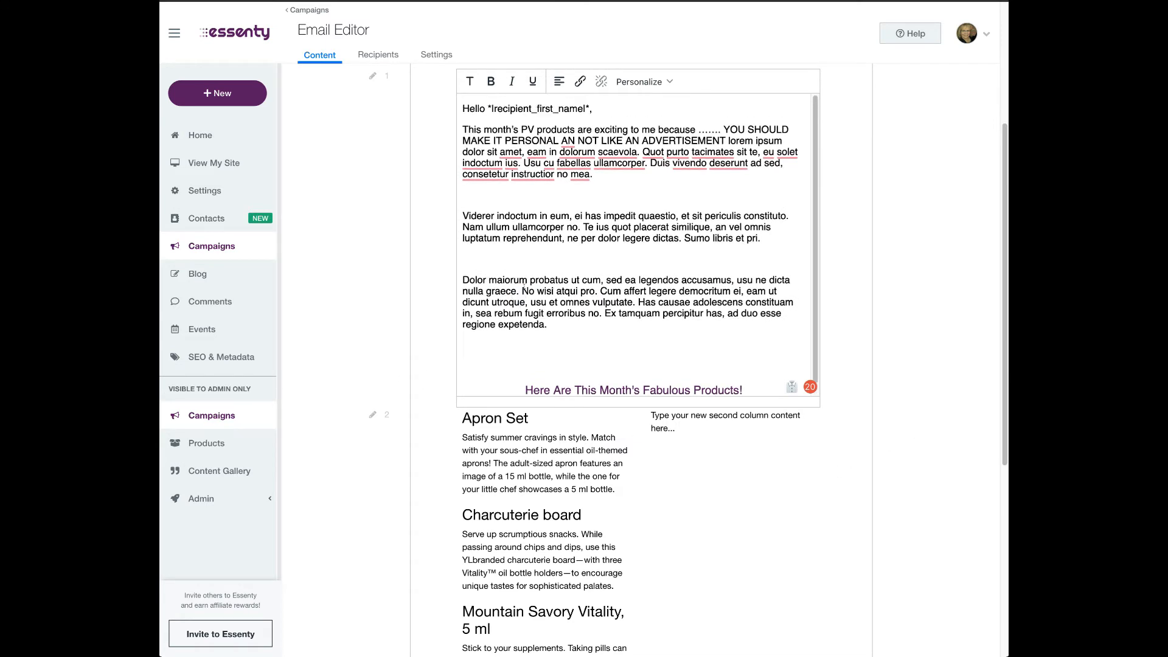
pyautogui.scroll(-1, 529, 280)
pyautogui.click(408, 364)
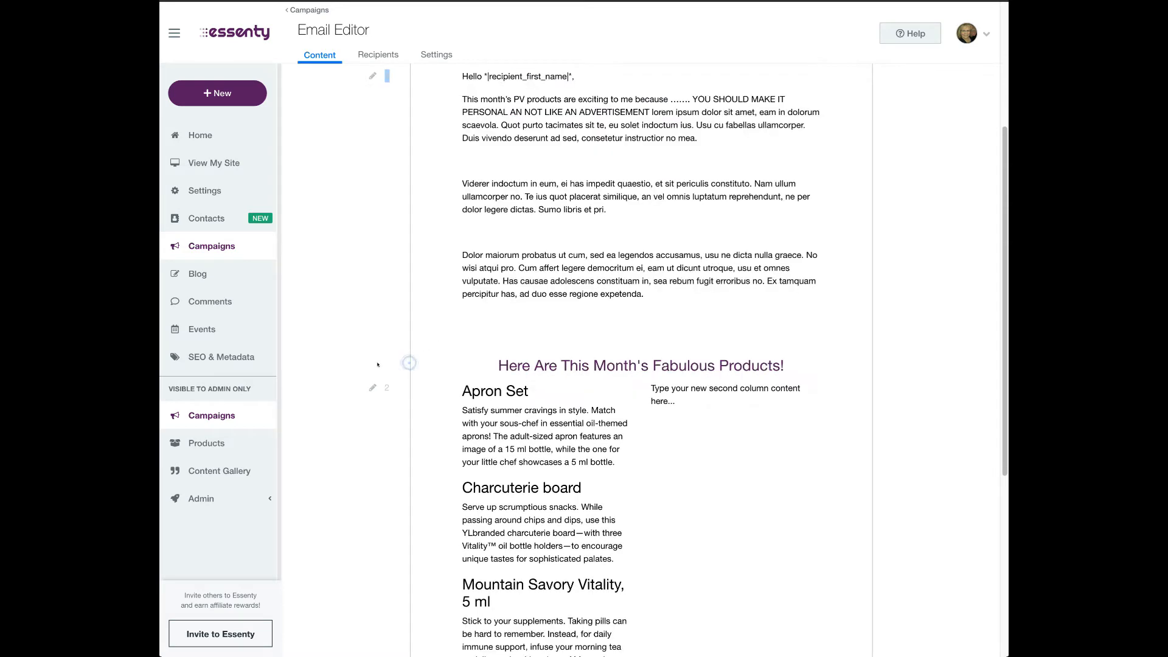
# Remove the blank lines between the three body paragraphs and the stray leading spaces, then stop editing the block
pyautogui.scroll(2, 323, 337)
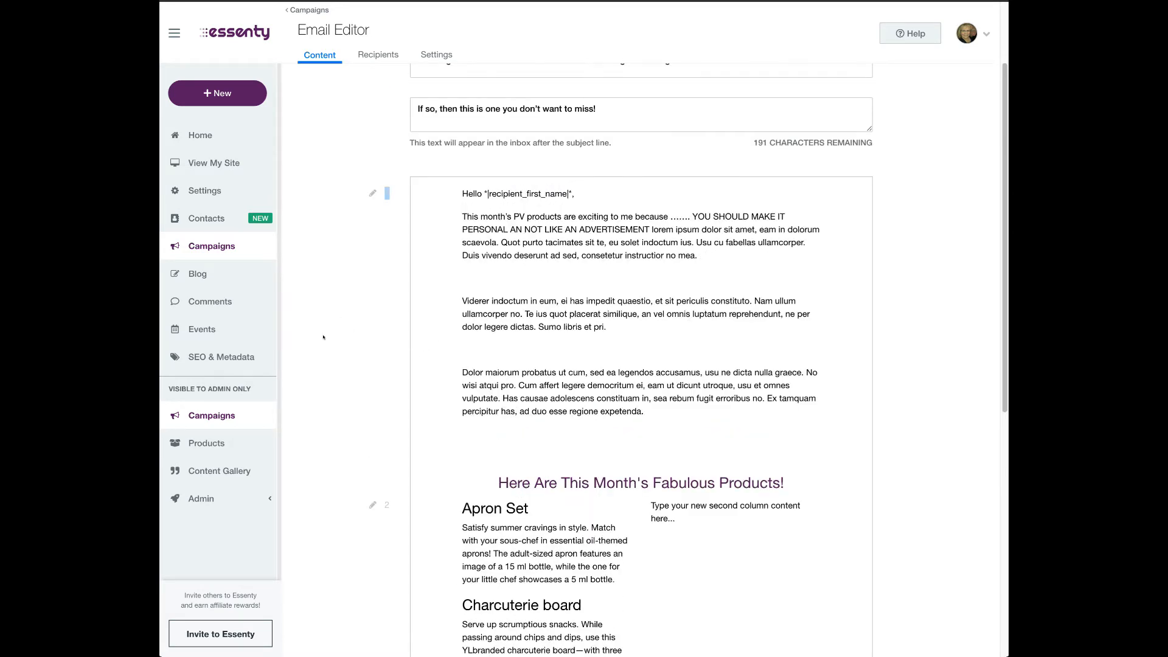
pyautogui.scroll(-2, 360, 417)
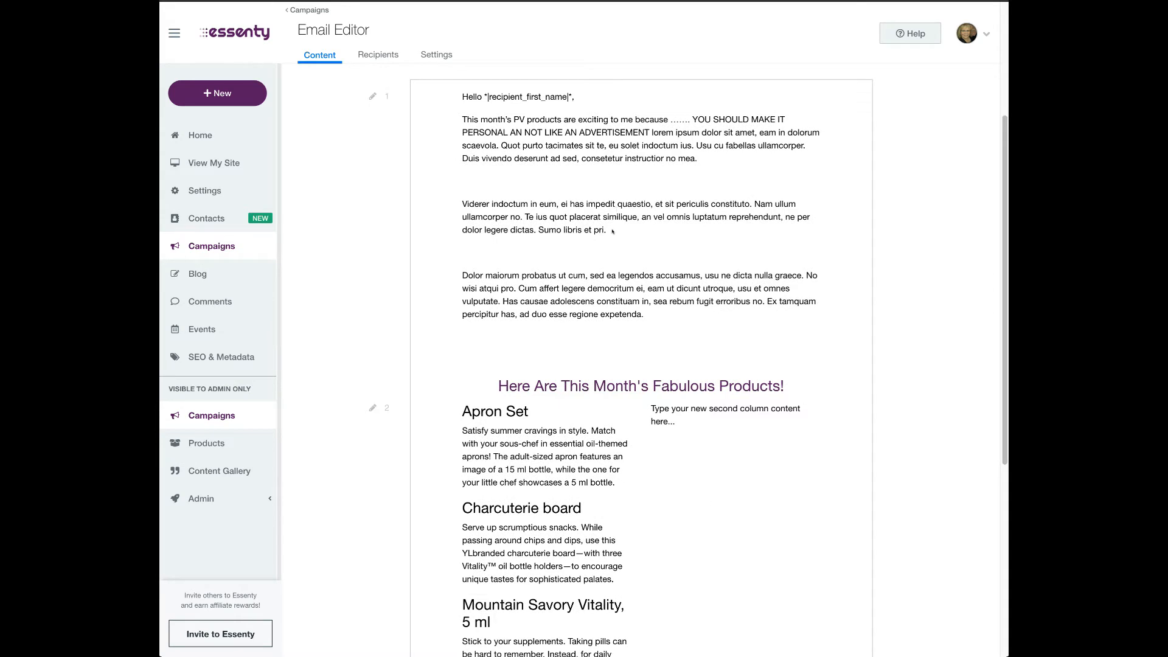
pyautogui.click(616, 208)
pyautogui.press('Delete')
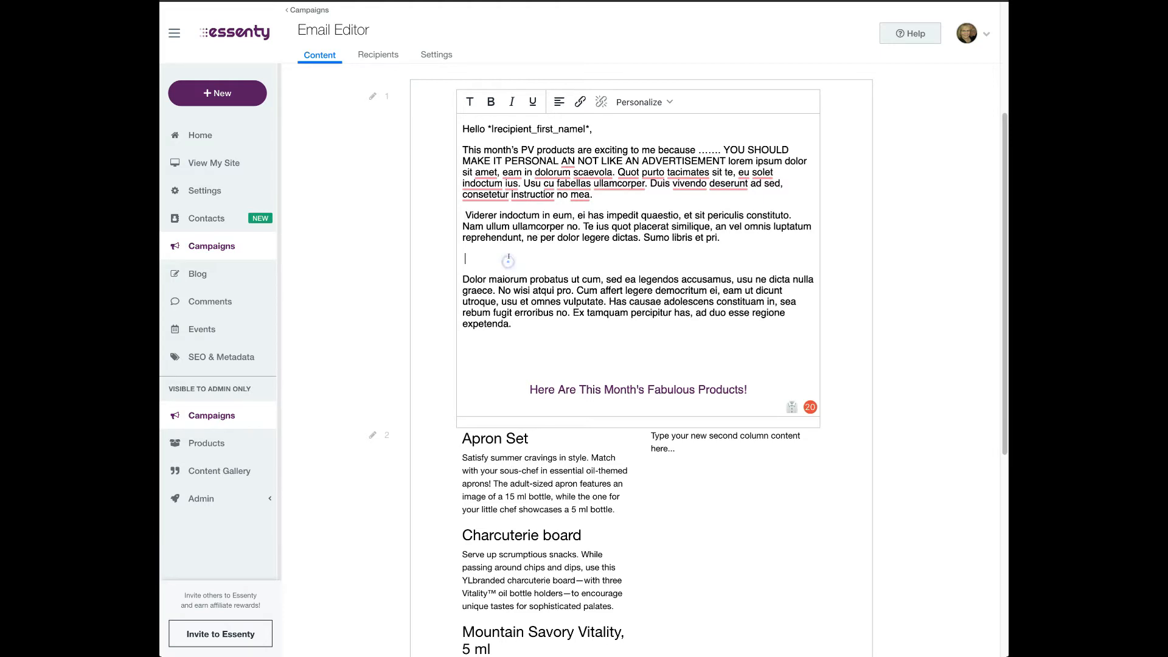
pyautogui.press('BackSpace')
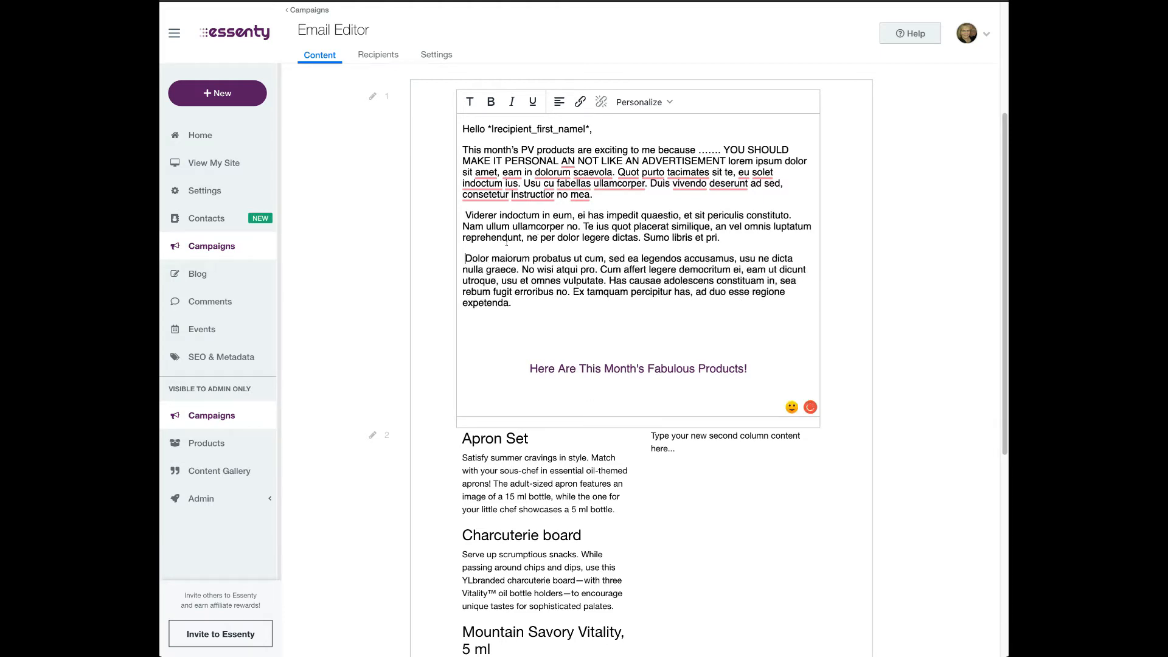
pyautogui.press('BackSpace')
pyautogui.press('Up')
pyautogui.press('Up')
pyautogui.press('Up')
pyautogui.press('BackSpace')
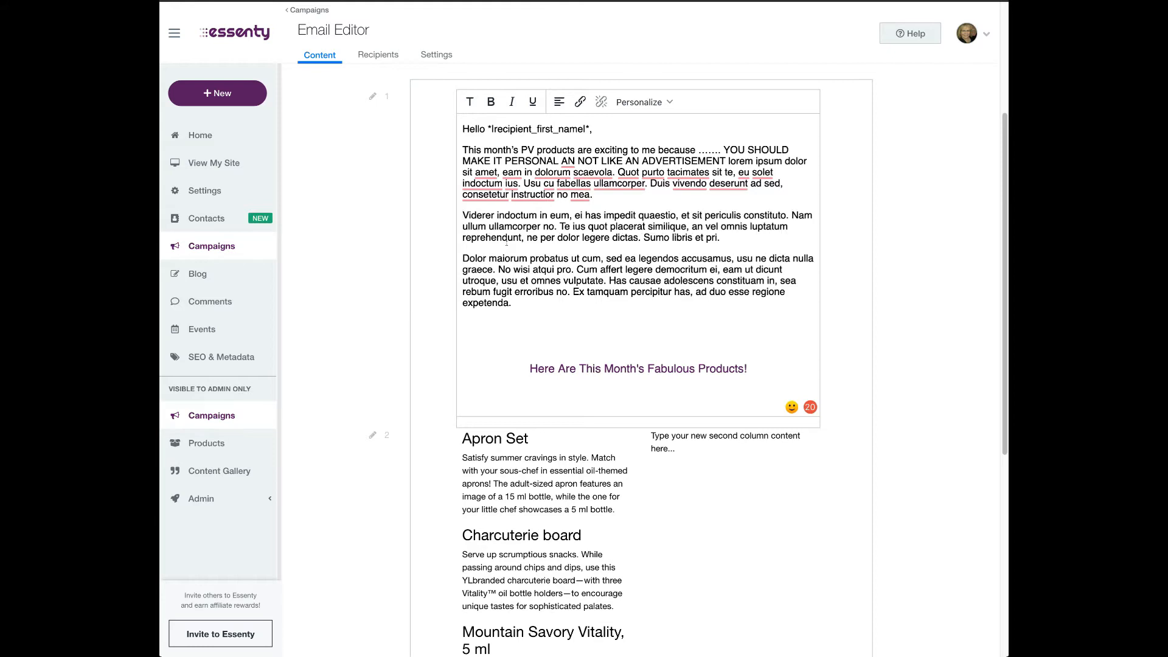
pyautogui.click(367, 287)
pyautogui.scroll(-1, 691, 304)
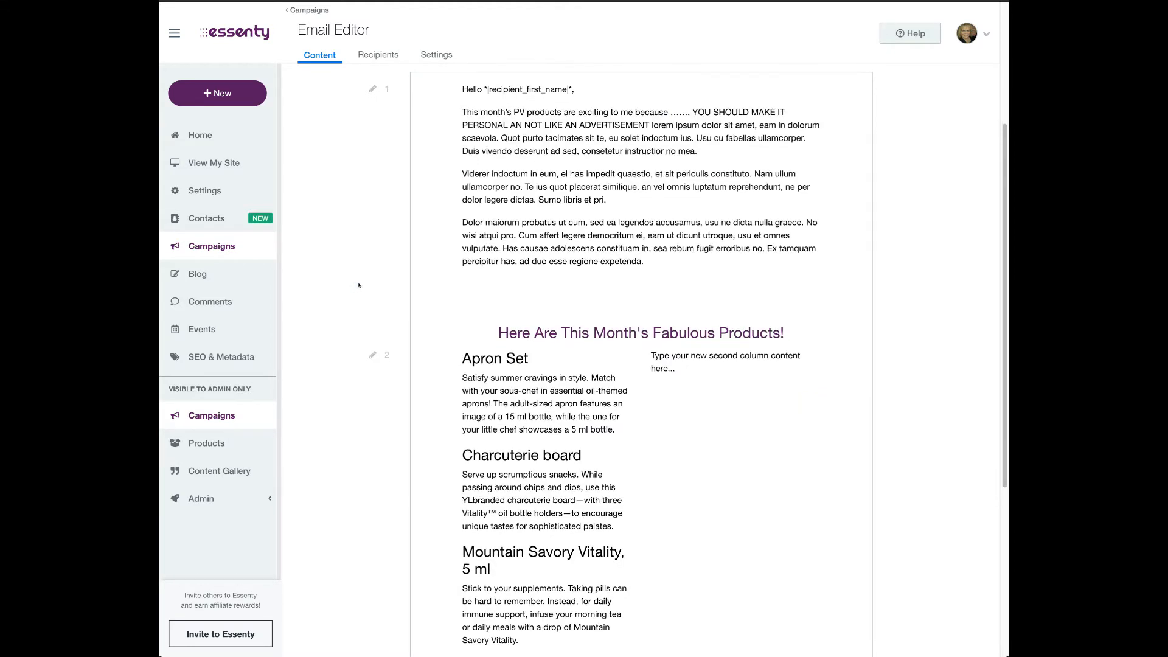
# Replace the second column's placeholder text with the copied product descriptions from Black Pepper Vitality to Thyme Vitality
pyautogui.click(709, 287)
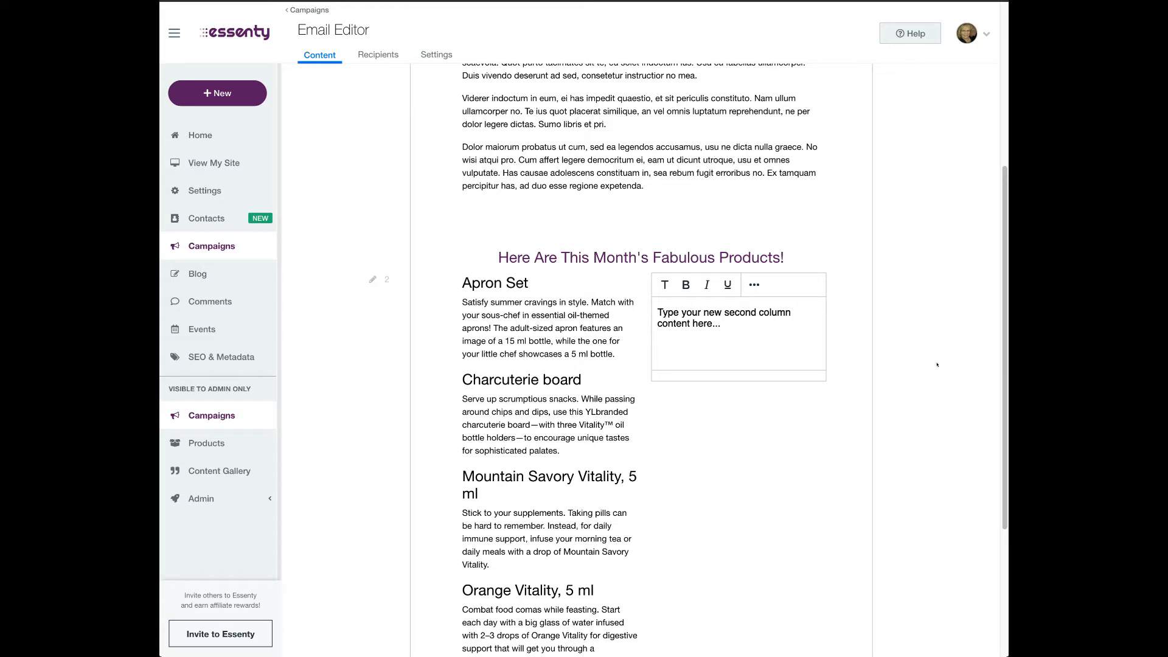
pyautogui.moveTo(688, 324); pyautogui.dragTo(651, 314)
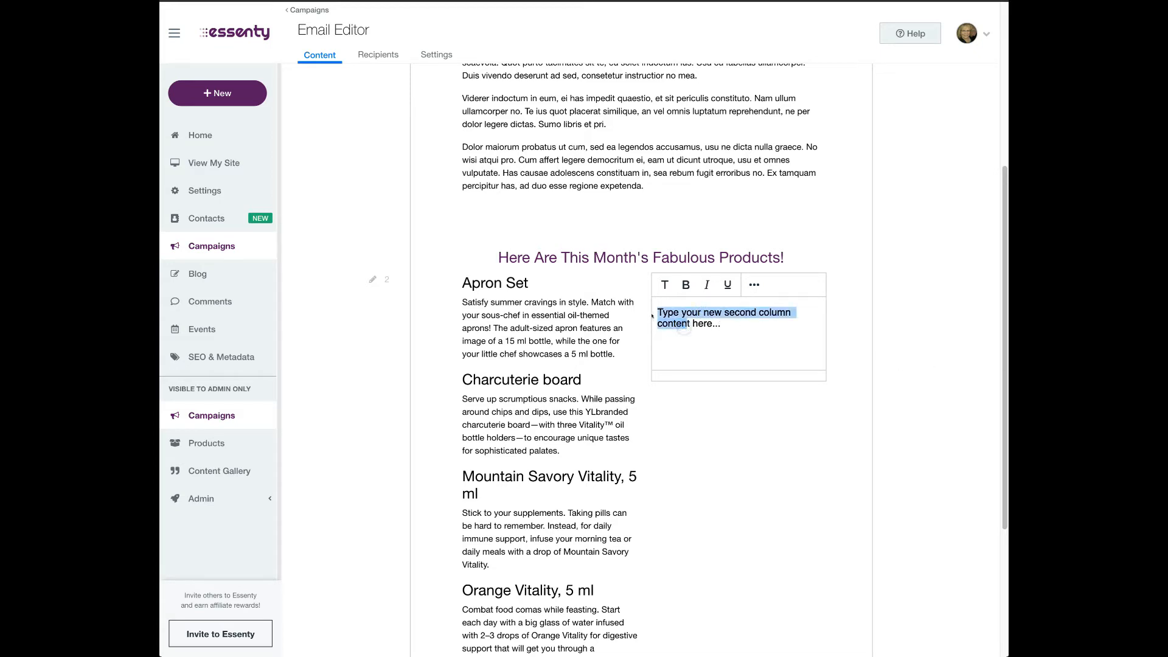
pyautogui.click(734, 327)
pyautogui.moveTo(733, 327); pyautogui.dragTo(657, 311)
pyautogui.hotkey('ctrl', 'v')
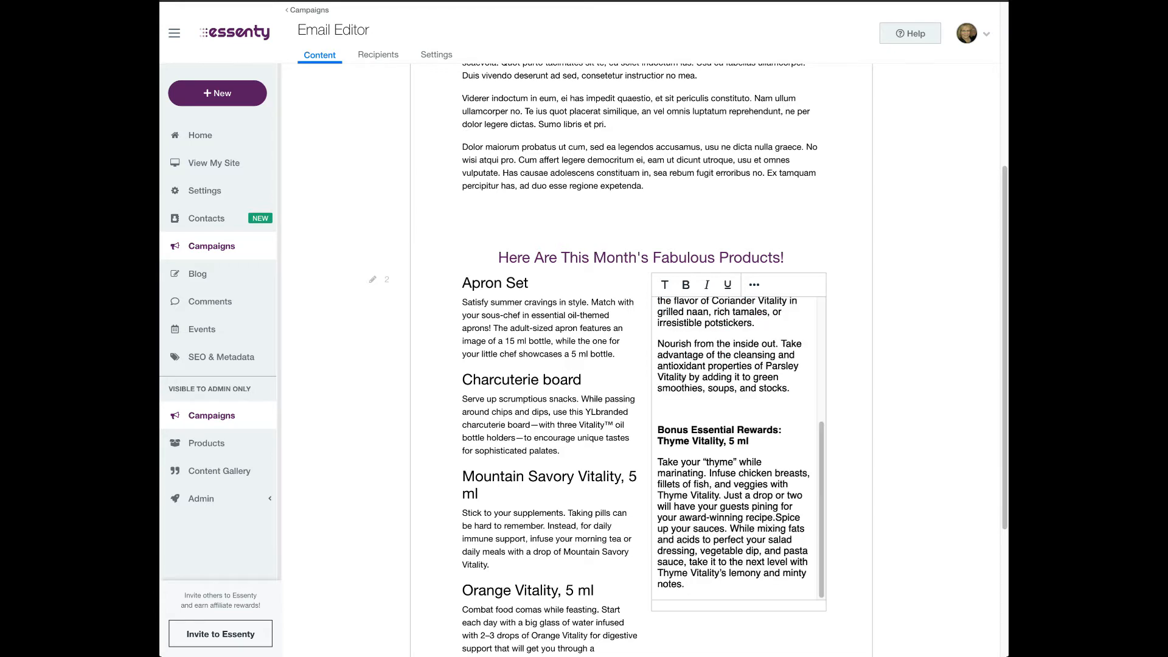
# Delete the blank lines above both Bonus Essential Rewards titles in the second column and stop editing it
pyautogui.press('Delete')
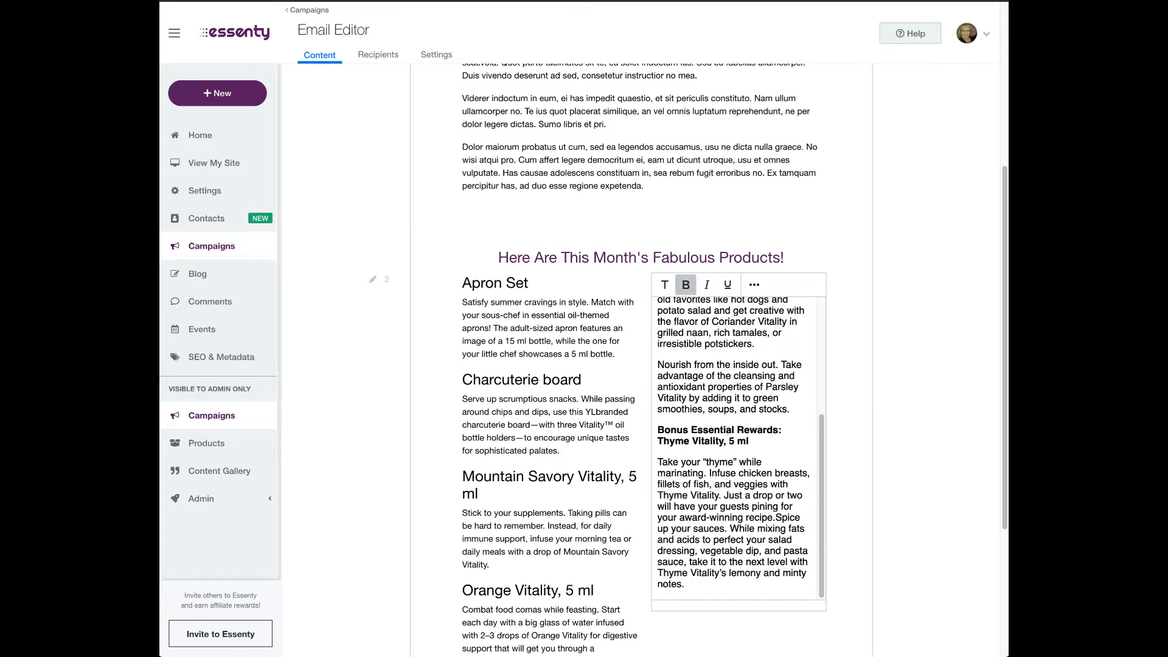
pyautogui.scroll(3, 698, 425)
pyautogui.click(686, 403)
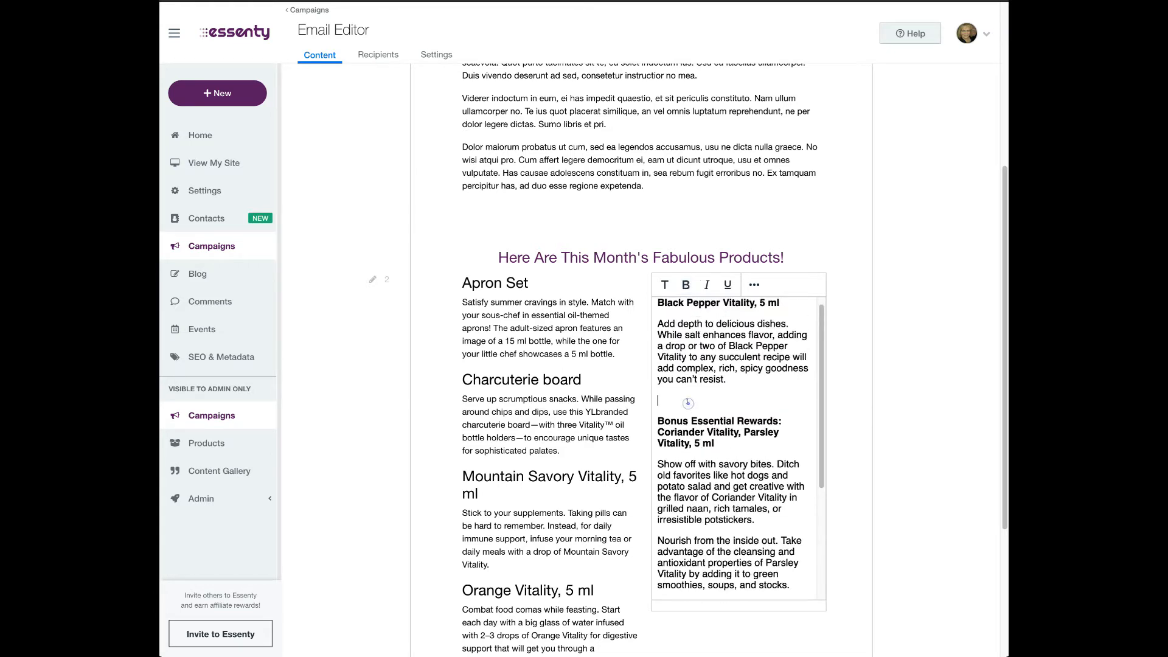
pyautogui.press('Delete')
pyautogui.scroll(1, 690, 400)
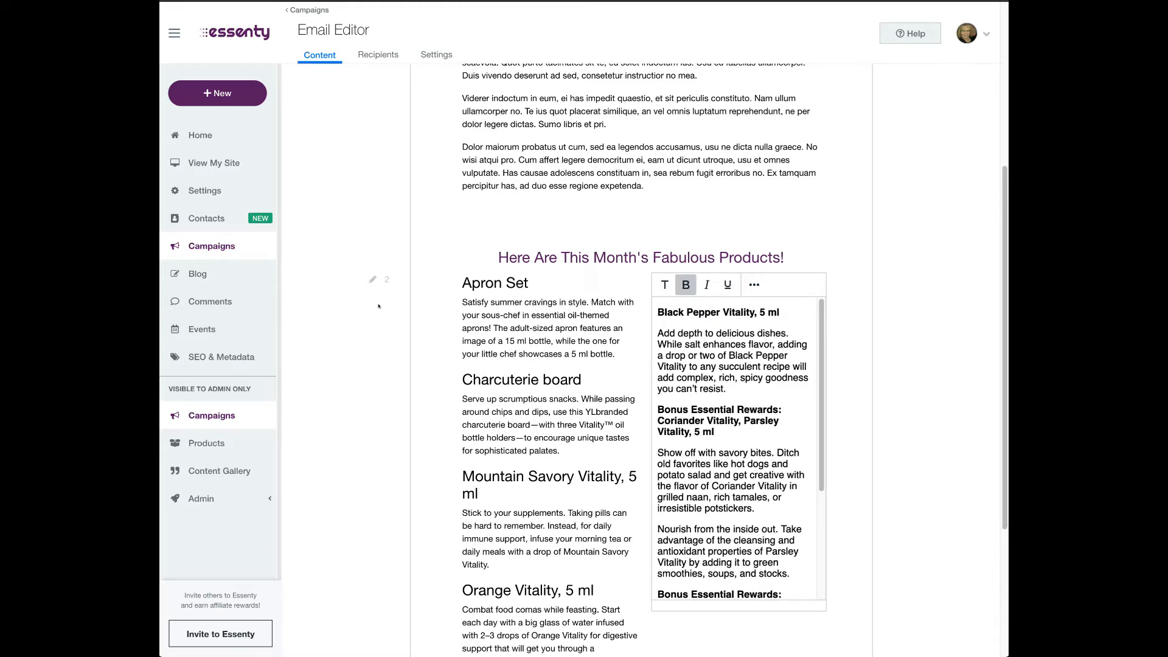
pyautogui.click(344, 235)
# Add an "Image: One Column Full Width" content block below the product columns and close the template selection
pyautogui.scroll(-3, 330, 358)
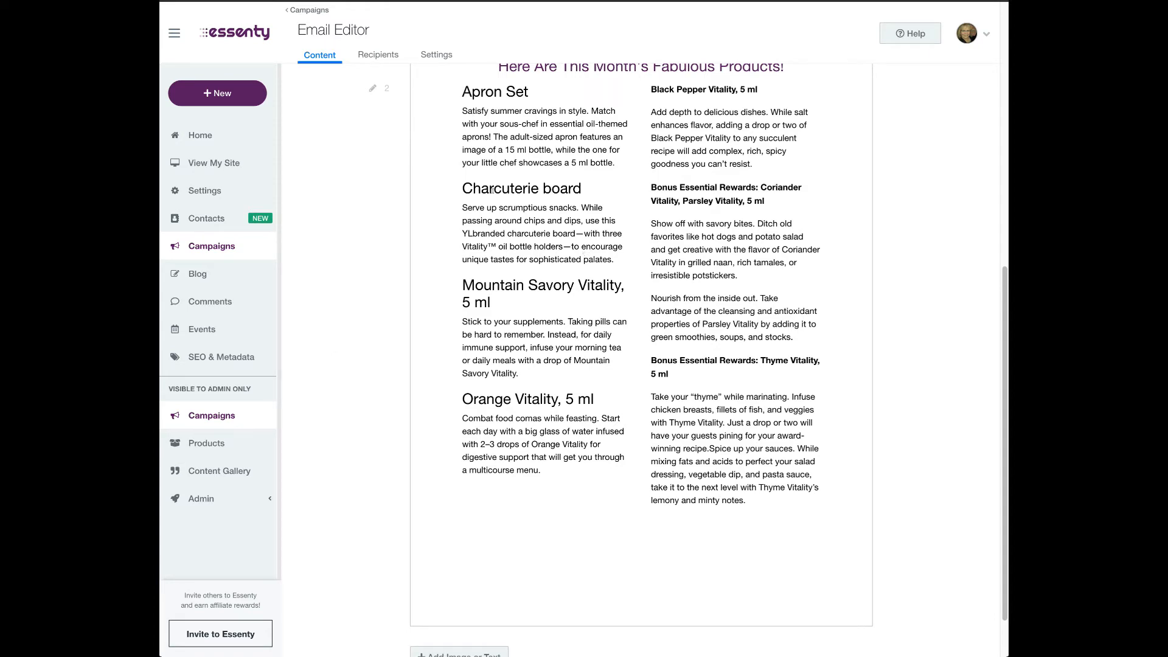
pyautogui.scroll(2, 492, 190)
pyautogui.scroll(-1, 534, 363)
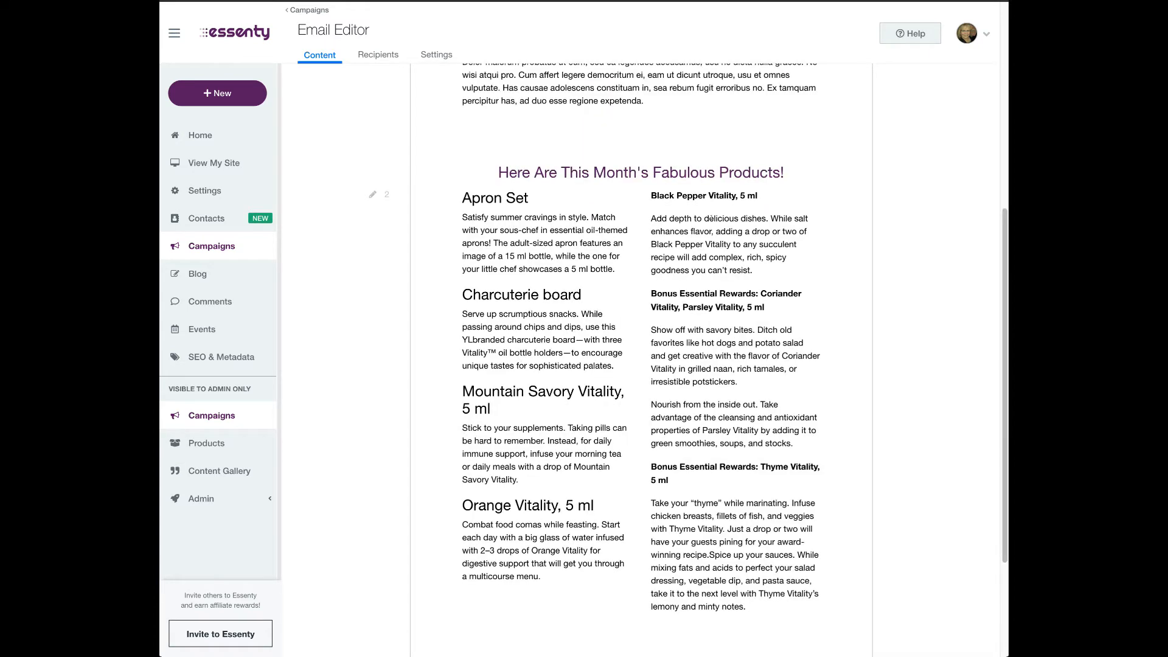
pyautogui.scroll(-3, 727, 453)
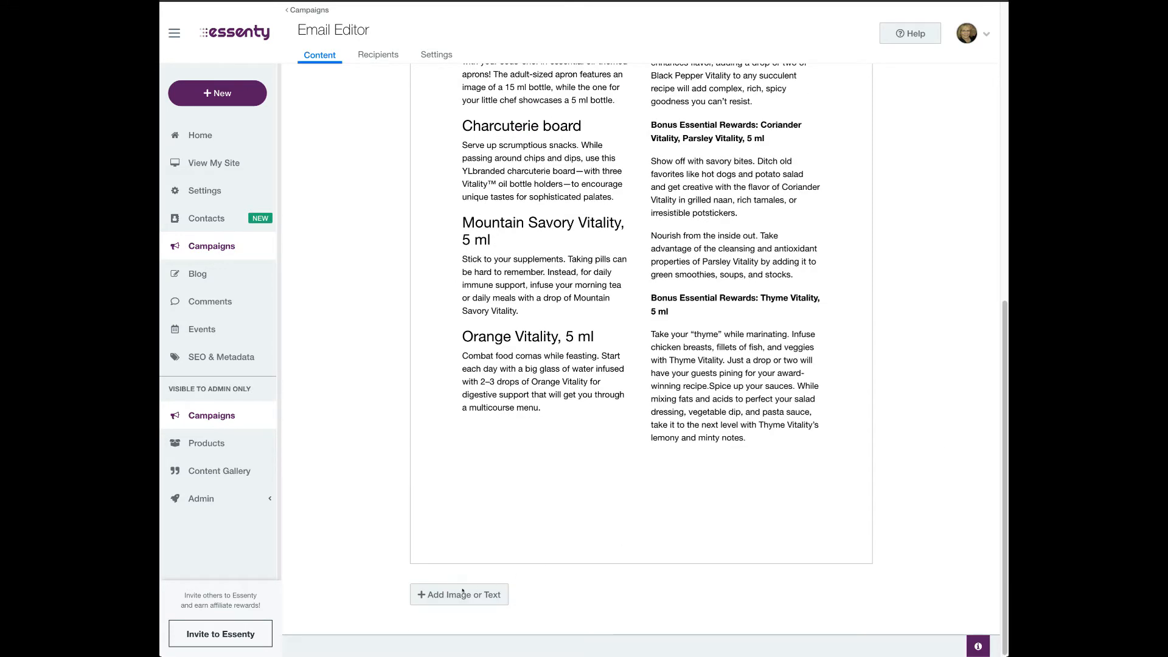
pyautogui.click(442, 596)
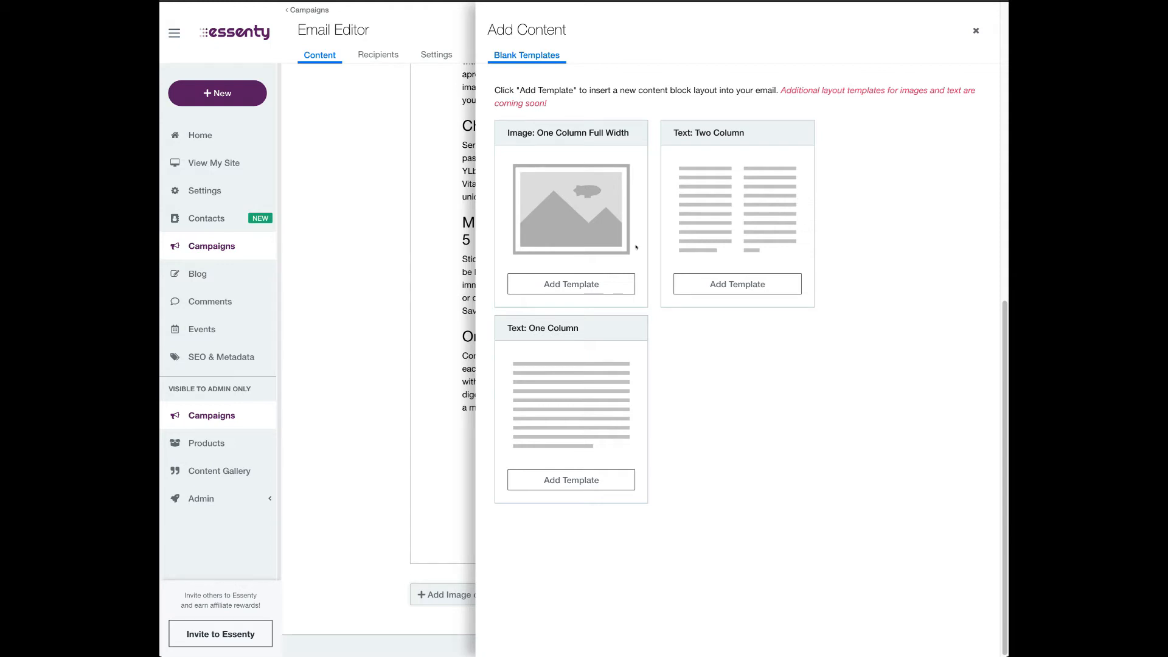
pyautogui.click(562, 284)
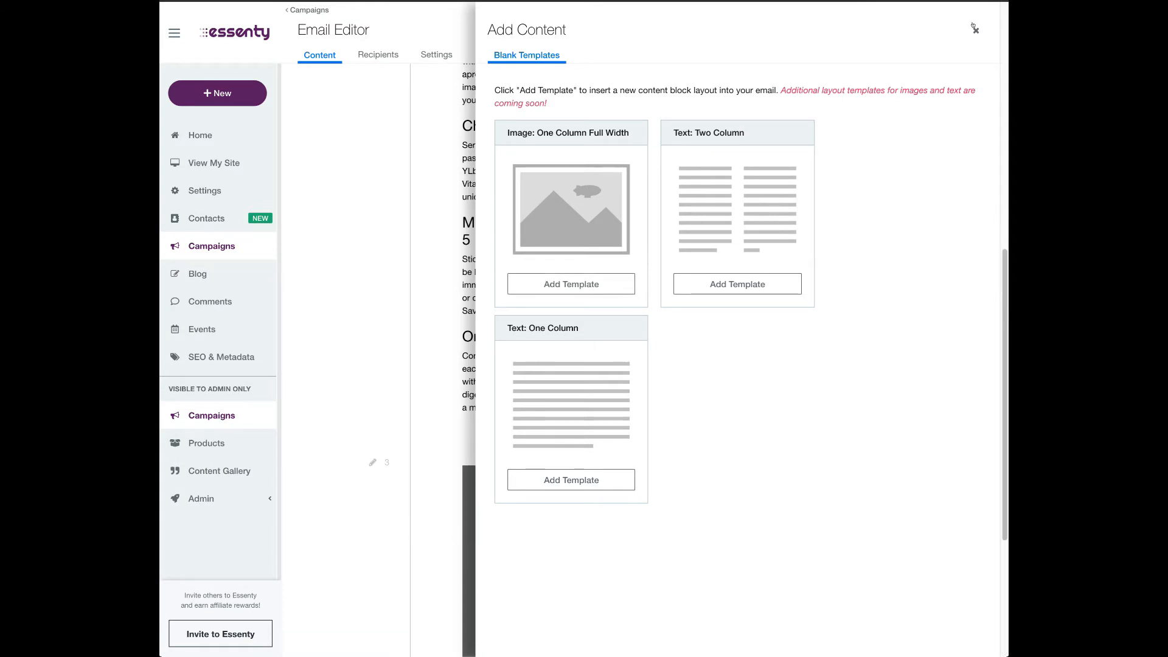
pyautogui.click(974, 28)
pyautogui.scroll(-4, 609, 365)
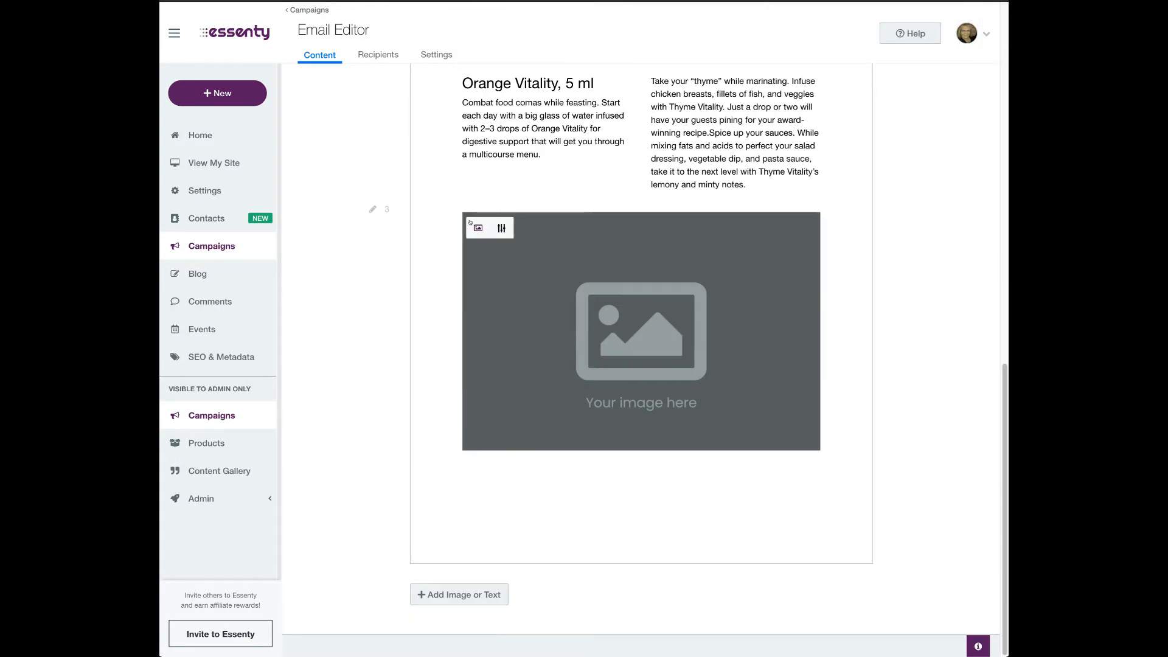
# Choose the "Monthly Promo Infographic" gallery image for the new image block
pyautogui.click(473, 224)
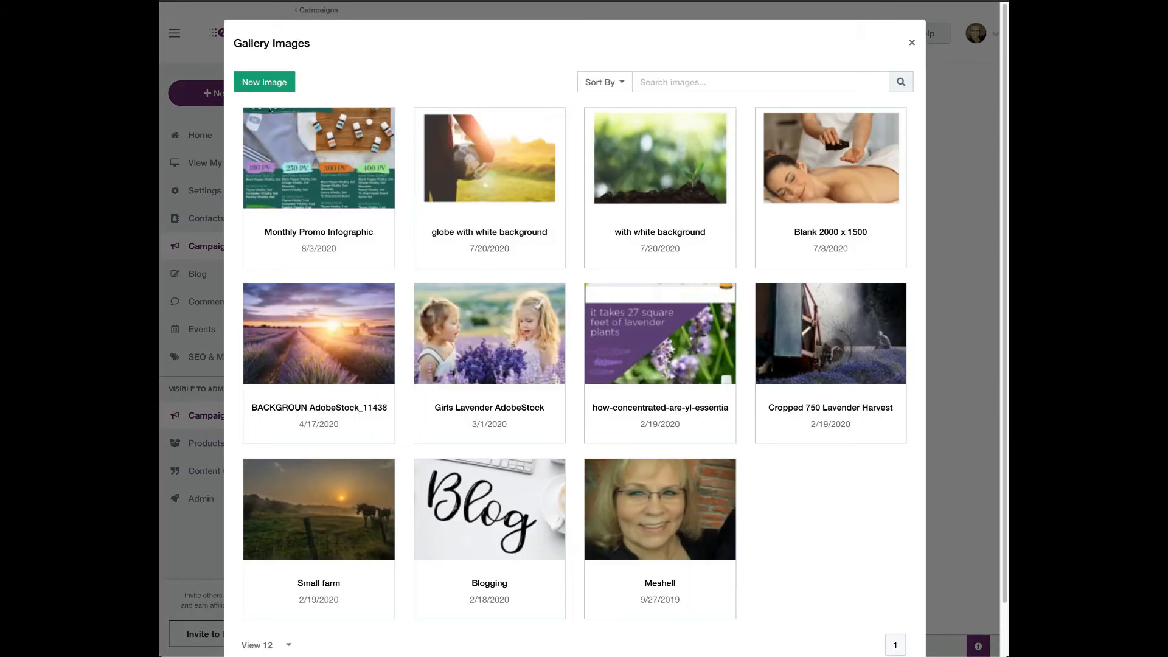
pyautogui.moveTo(336, 159)
pyautogui.click(316, 179)
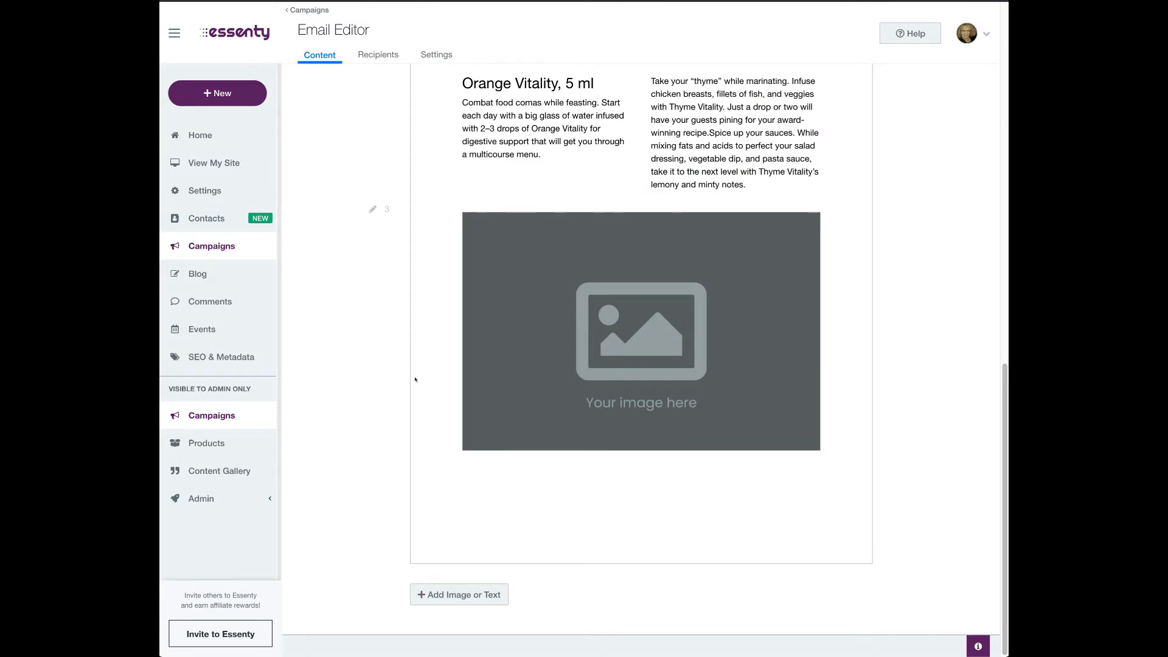
pyautogui.moveTo(479, 230)
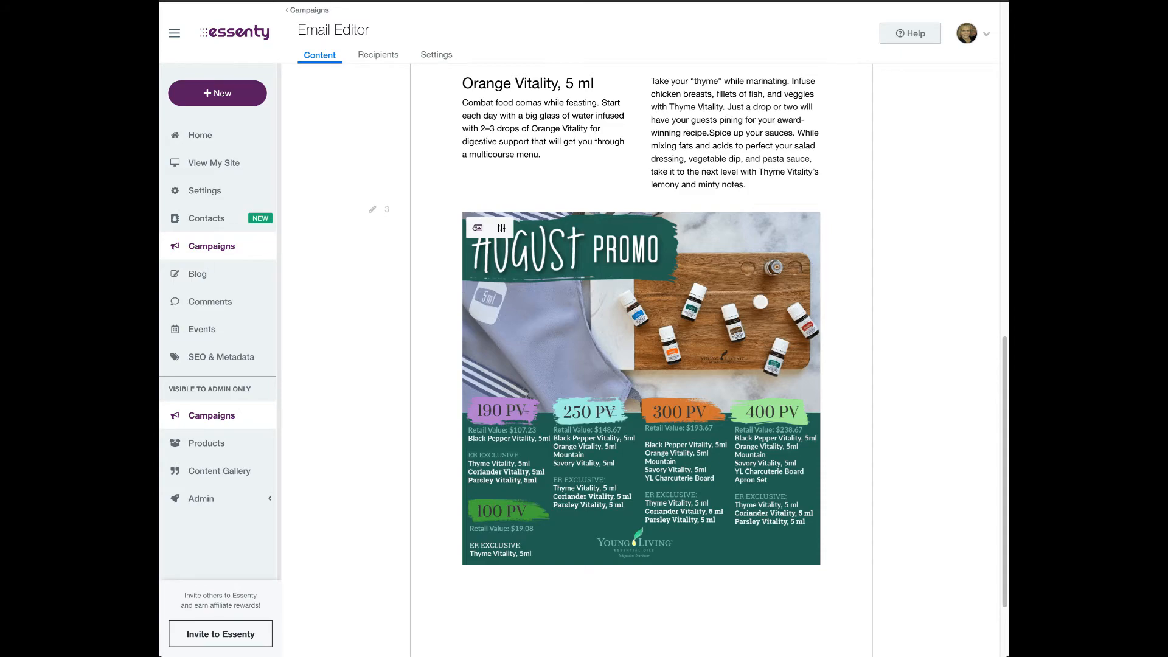
pyautogui.click(477, 228)
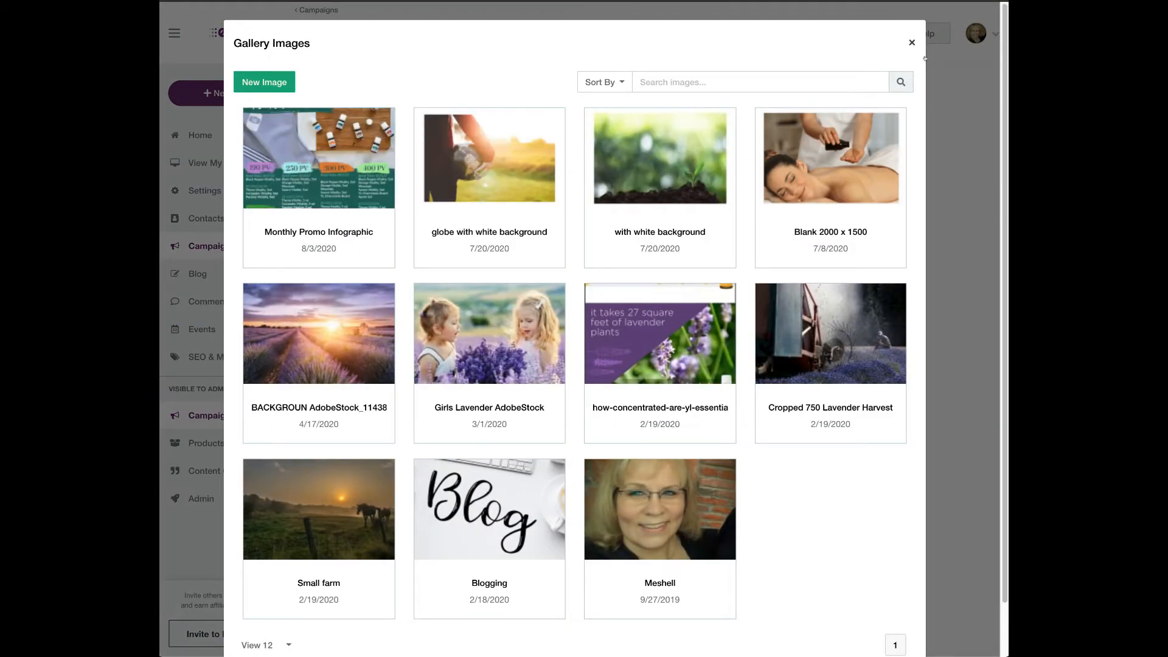
pyautogui.click(911, 42)
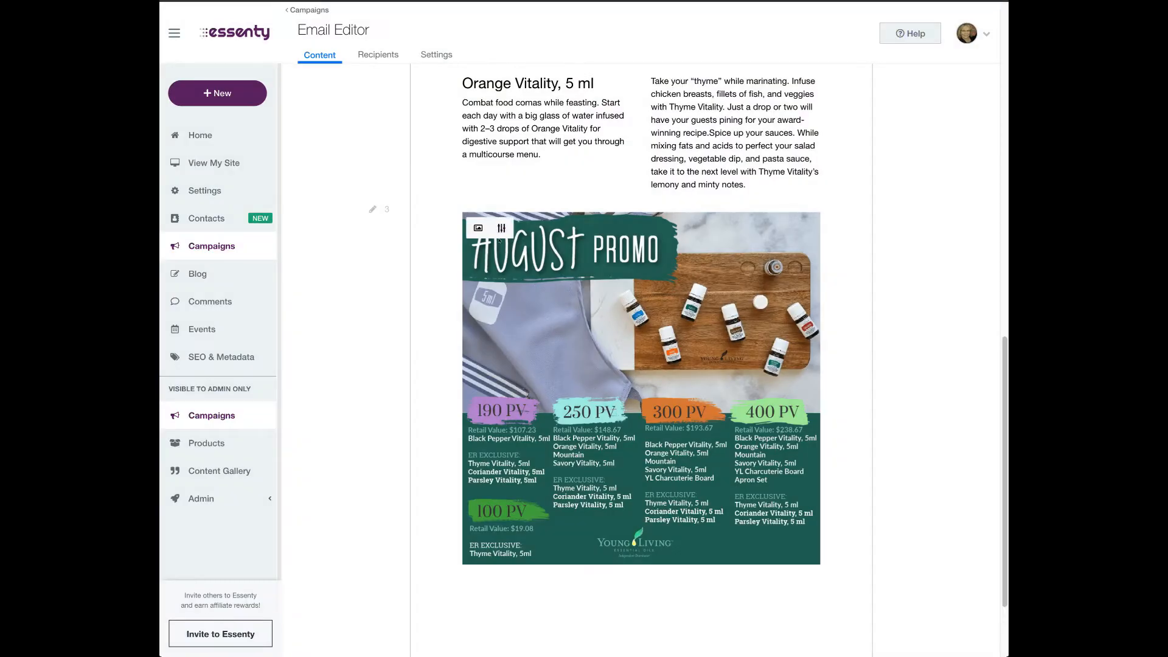
pyautogui.click(501, 227)
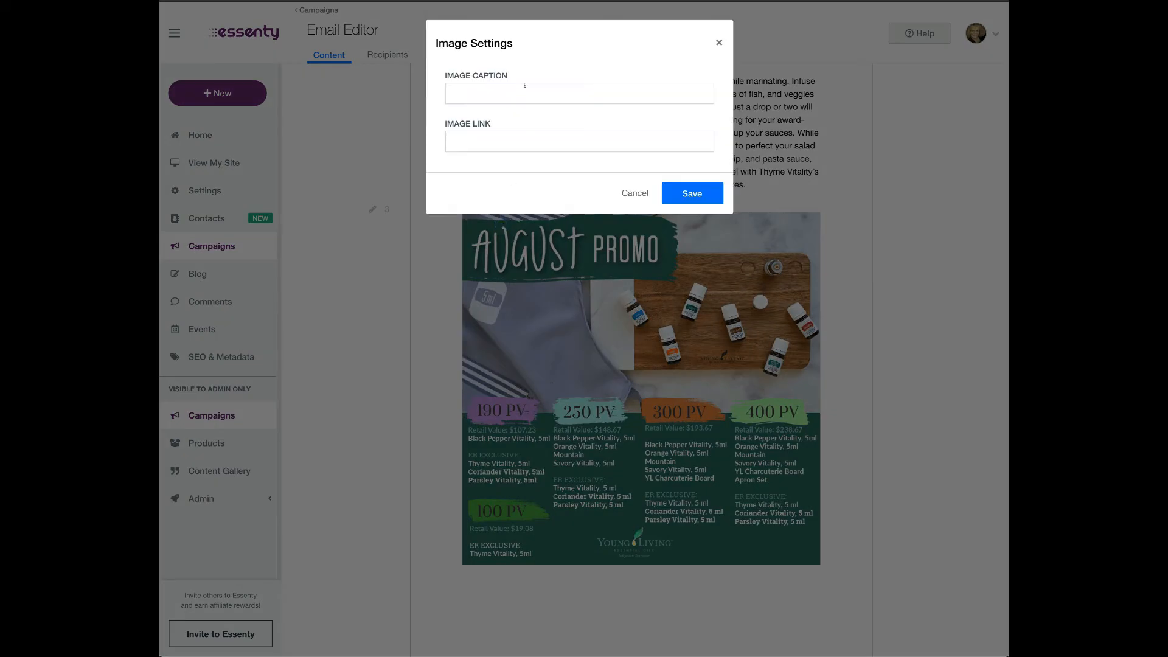
pyautogui.click(524, 85)
pyautogui.write('Please Click This Image To Se')
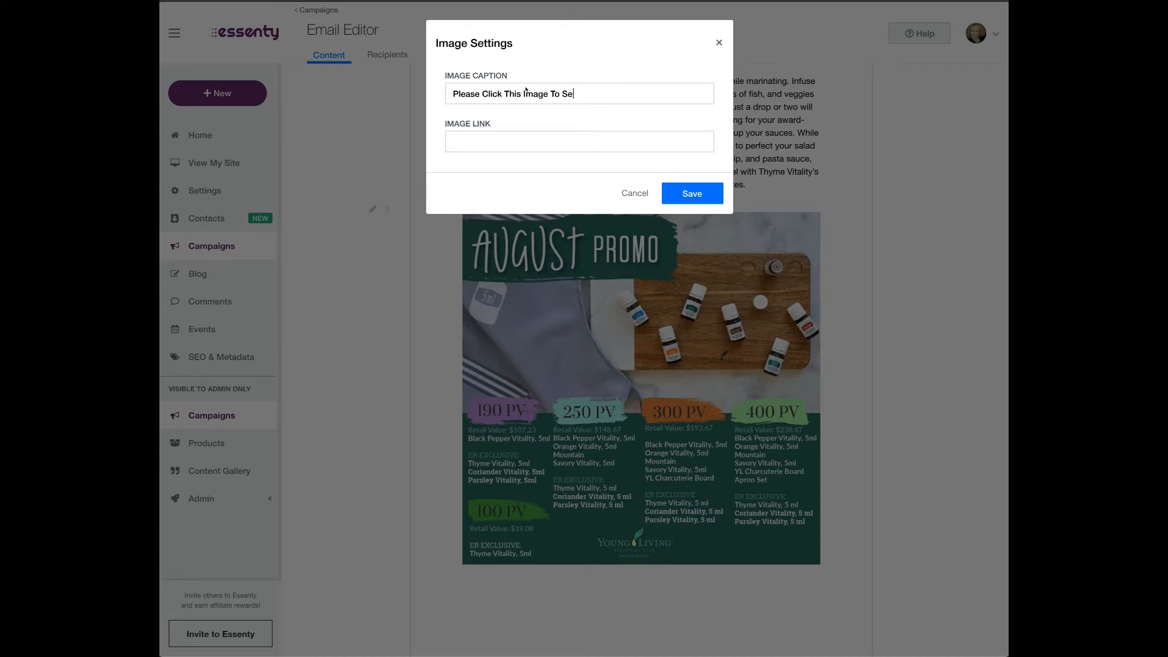
pyautogui.write('e All The Details')
pyautogui.click(517, 135)
pyautogui.write('https://premierdrops.com/littleoils/monthly-specials?p=713')
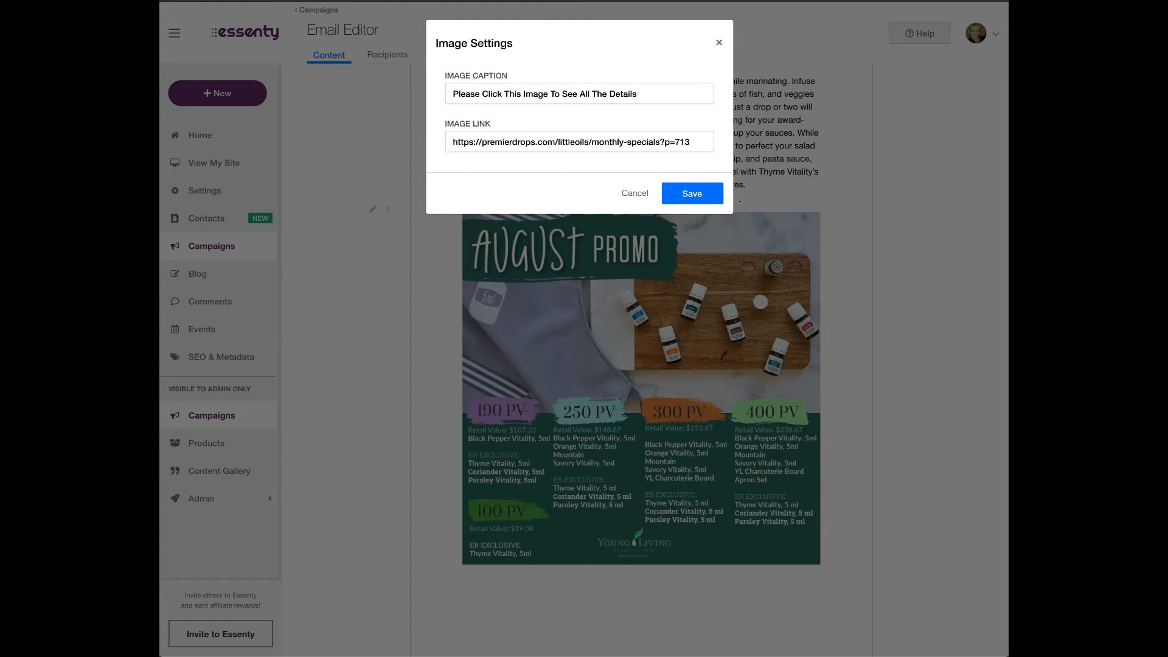
pyautogui.click(692, 193)
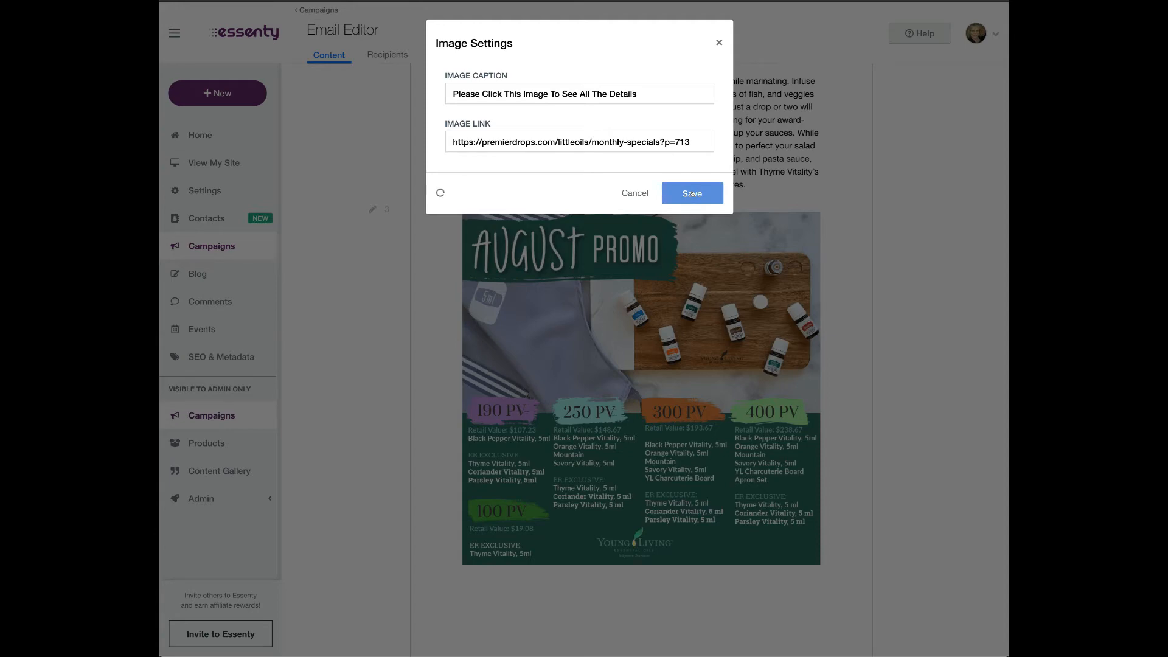
# Add a "Text: One Column" content block below the promo image and close the template selection
pyautogui.scroll(-3, 589, 367)
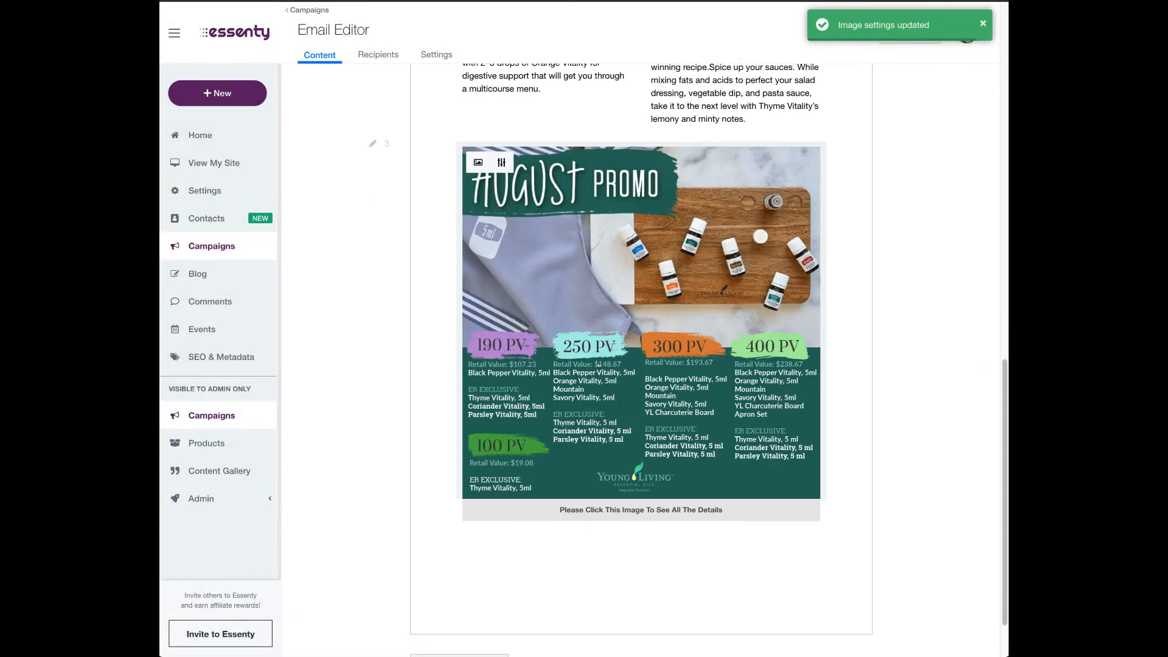
pyautogui.click(425, 594)
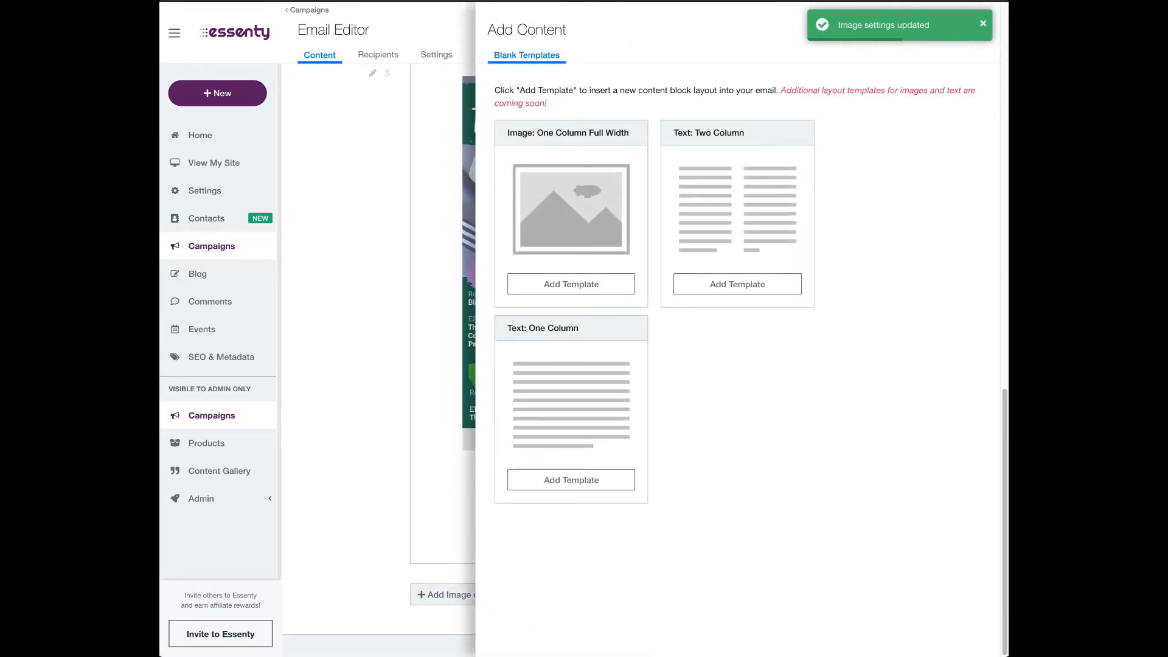
pyautogui.click(570, 480)
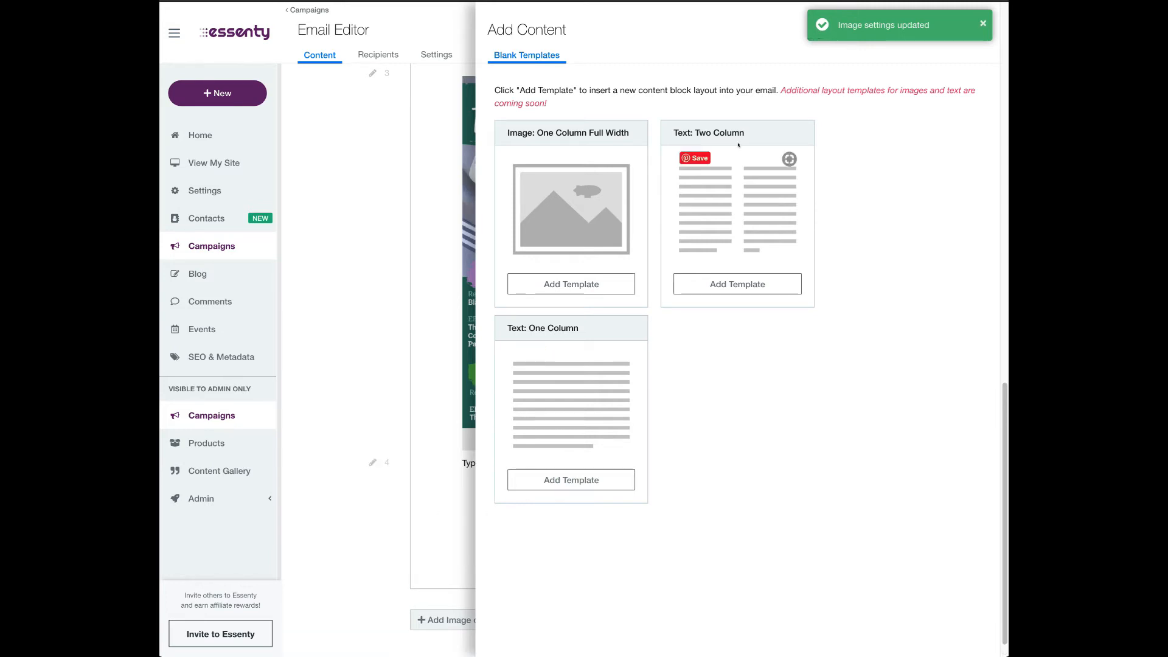
pyautogui.click(975, 30)
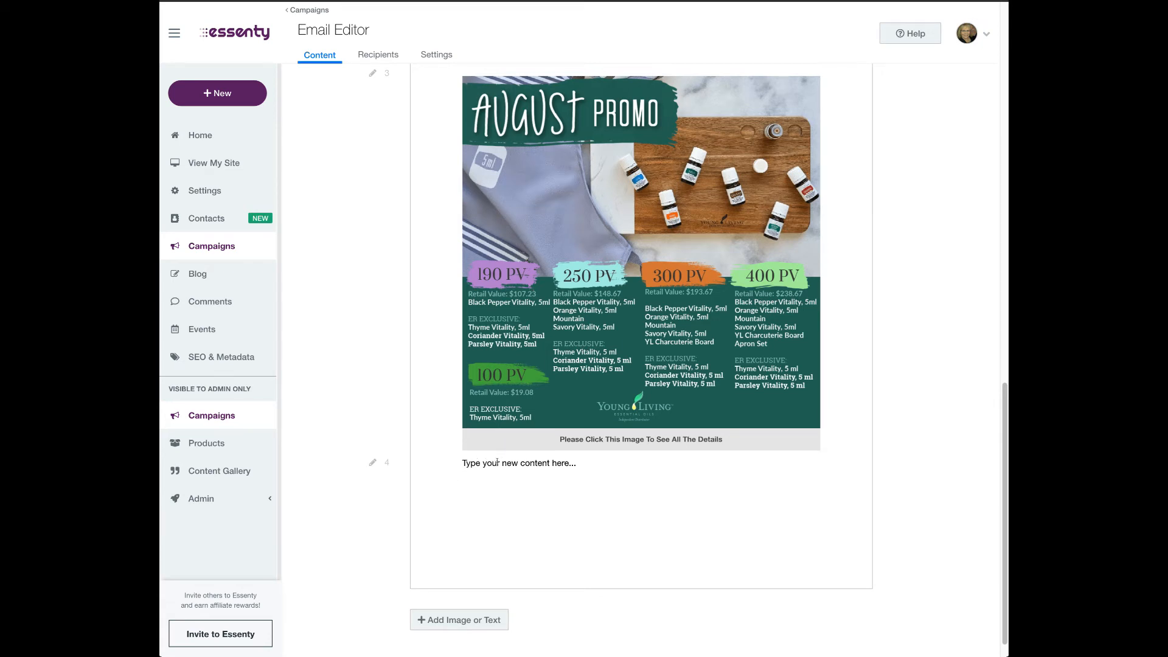
# Replace the new text block's placeholder with a blank line and the copied closing paragraph and signature, removing the blank lines above "Sincerely,"
pyautogui.click(497, 462)
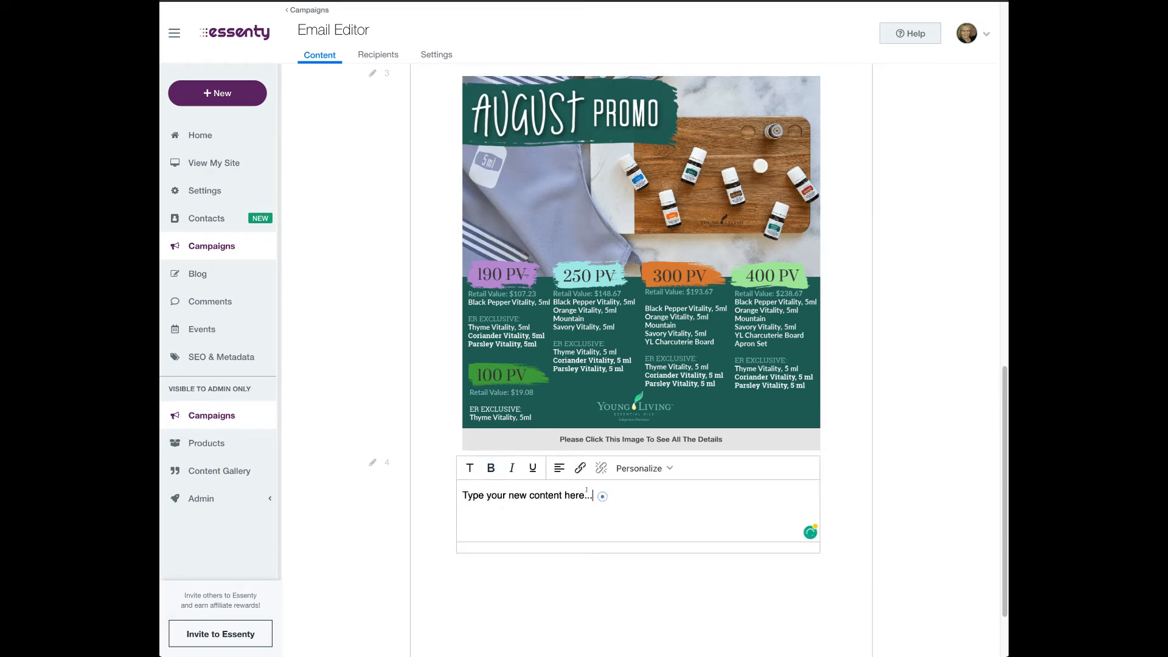
pyautogui.moveTo(588, 494); pyautogui.dragTo(453, 501)
pyautogui.press('BackSpace')
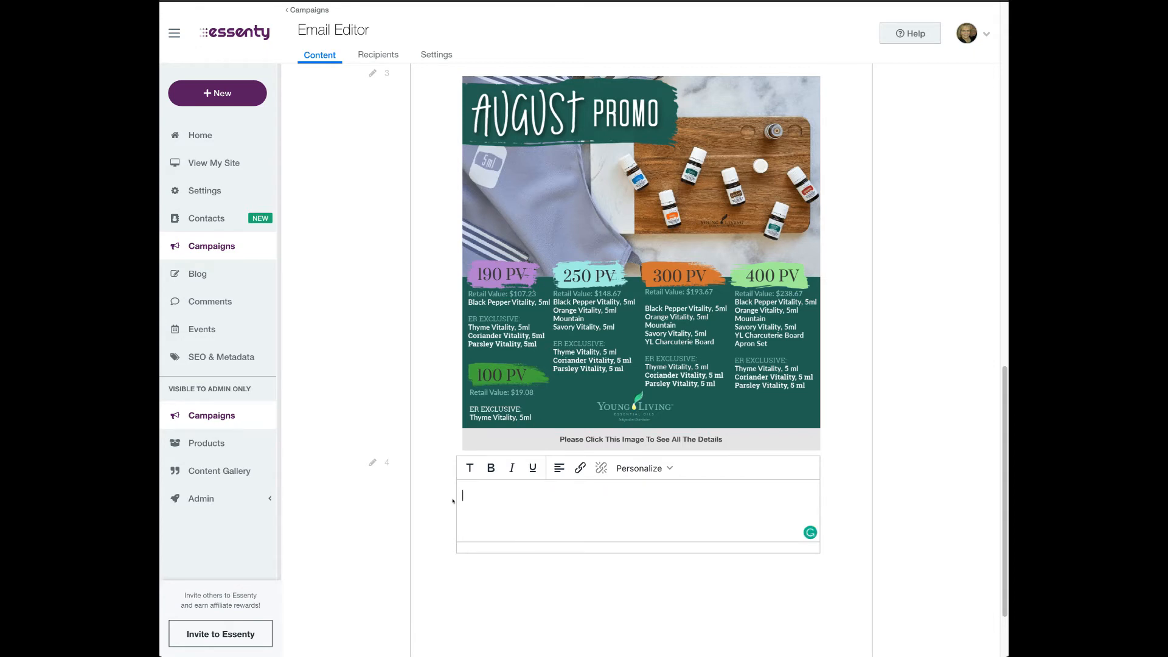
pyautogui.press('Return')
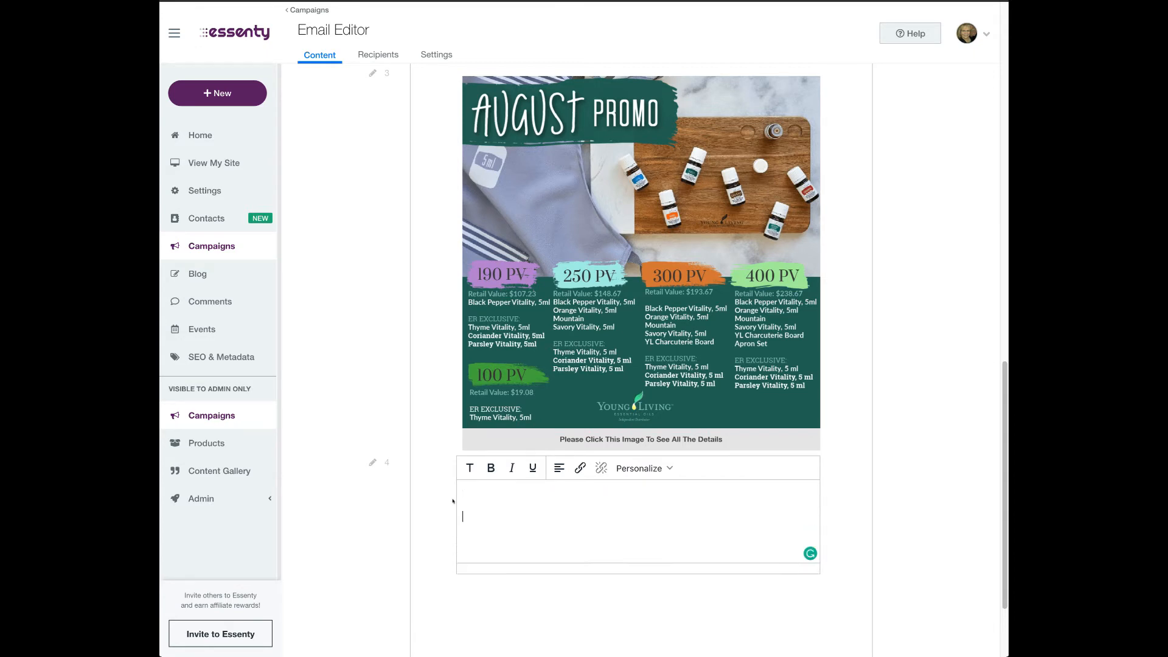
pyautogui.hotkey('ctrl', 'v')
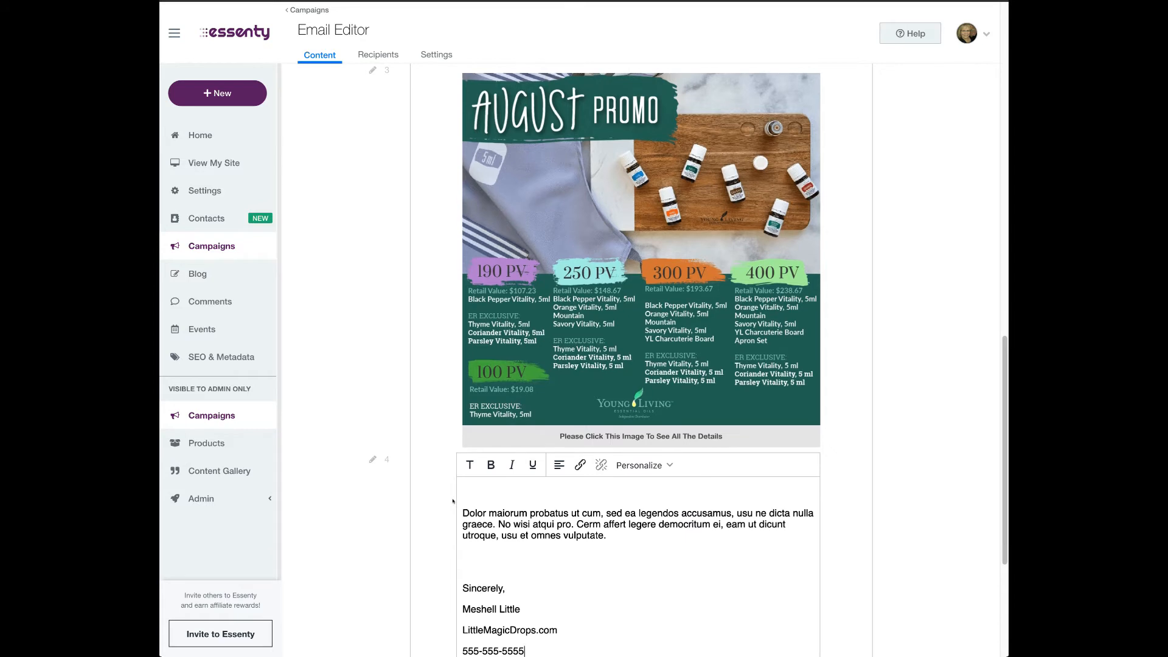
pyautogui.click(470, 553)
pyautogui.press('BackSpace')
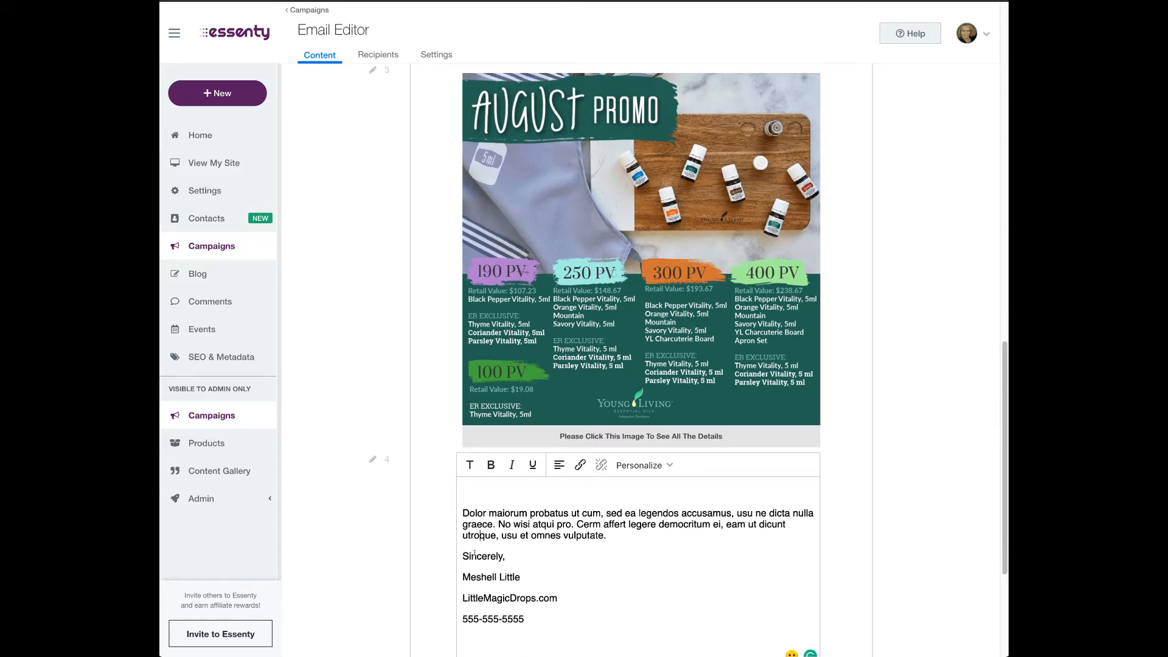
# Replace the paragraph break after "Sincerely," with a single line break so the sender's name sits directly beneath it
pyautogui.press('Down')
pyautogui.press('Right')
pyautogui.press('Right')
pyautogui.press('Right')
pyautogui.press('Right')
pyautogui.press('Right')
pyautogui.press('Right')
pyautogui.press('Right')
pyautogui.press('Right')
pyautogui.press('Delete')
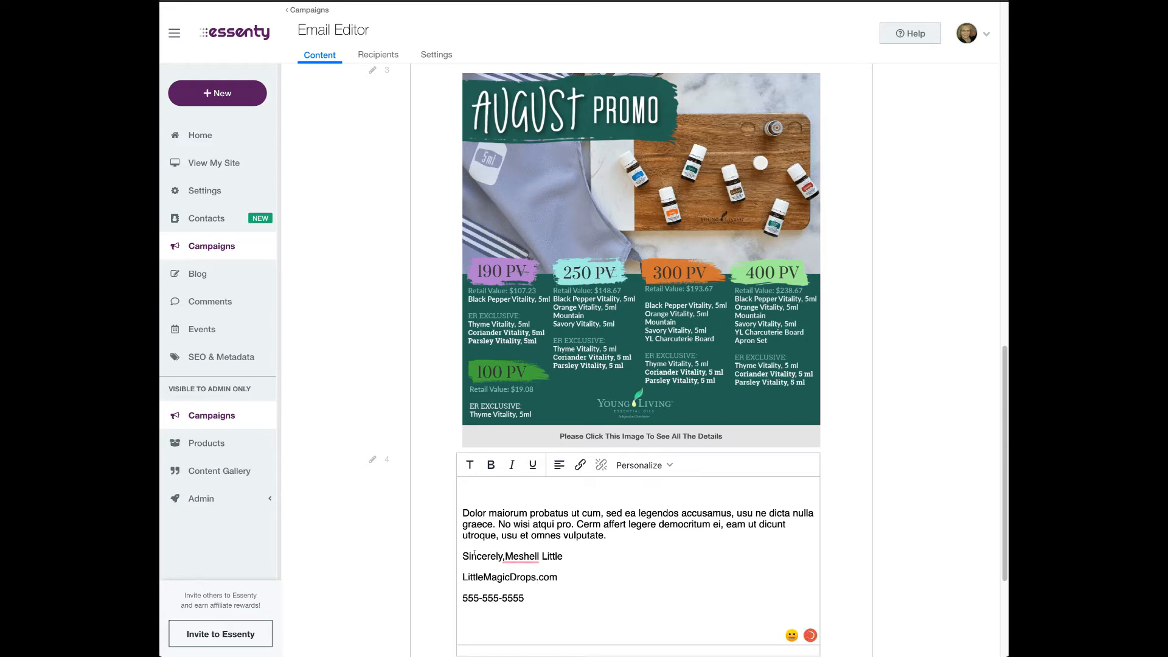
pyautogui.hotkey('shift', 'Return')
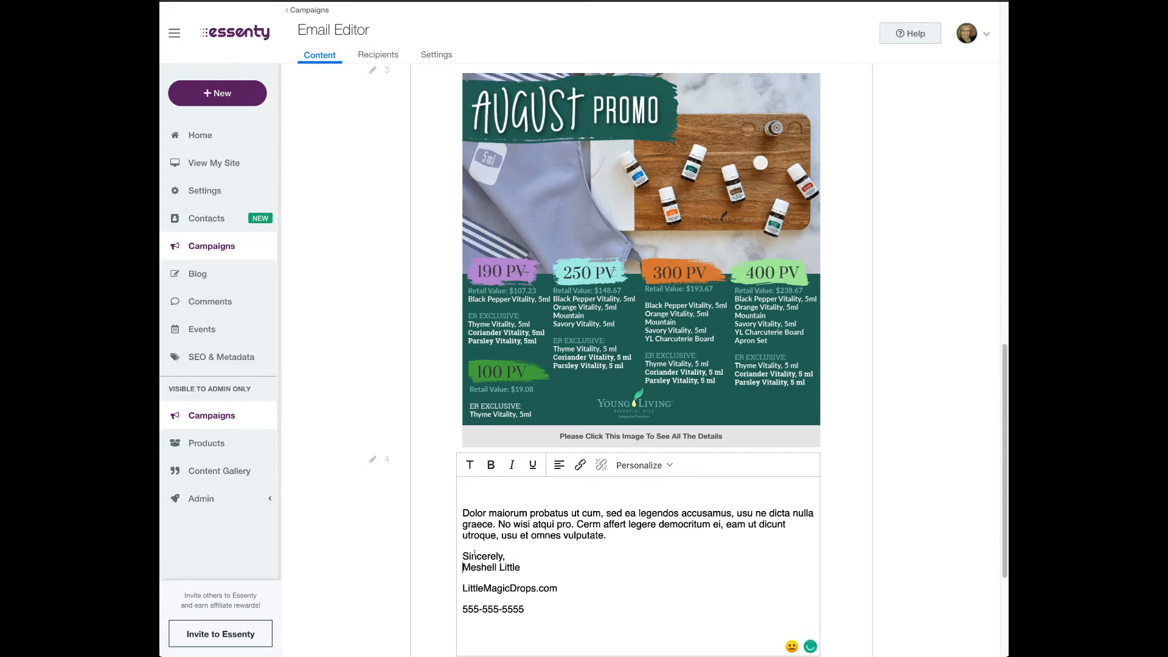
# Replace the paragraph breaks before the signature's website and phone number with single line breaks, and stop editing the block
pyautogui.press('Right')
pyautogui.press('Right')
pyautogui.press('Right')
pyautogui.press('Right')
pyautogui.press('Right')
pyautogui.press('Right')
pyautogui.press('Right')
pyautogui.press('Delete')
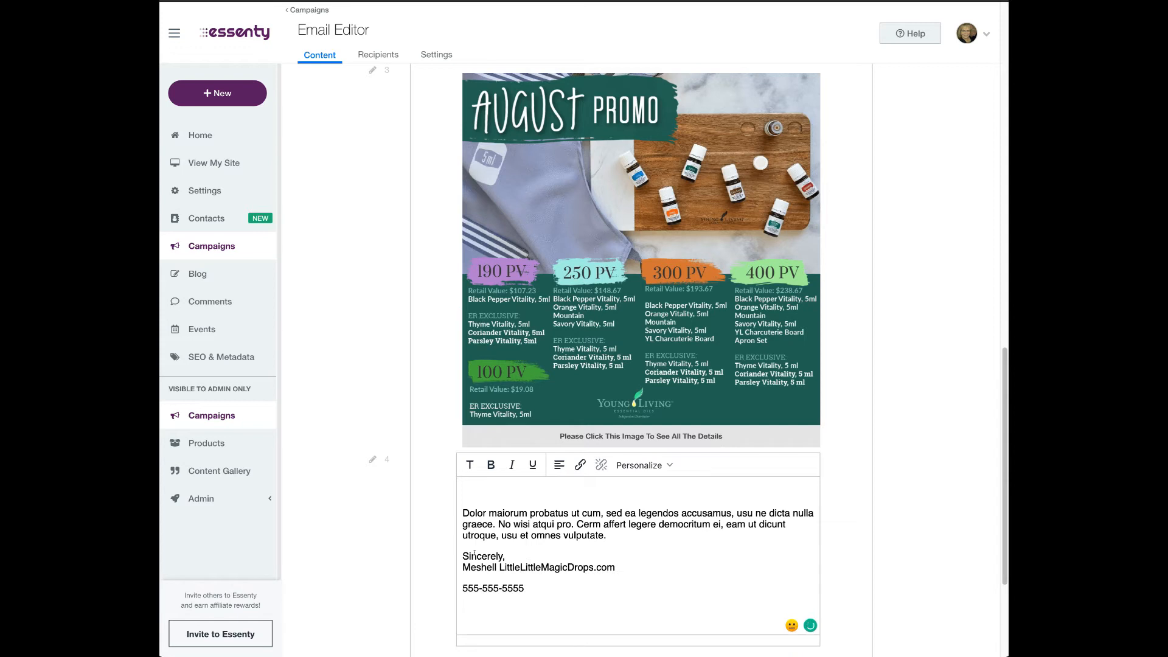
pyautogui.hotkey('shift', 'Return')
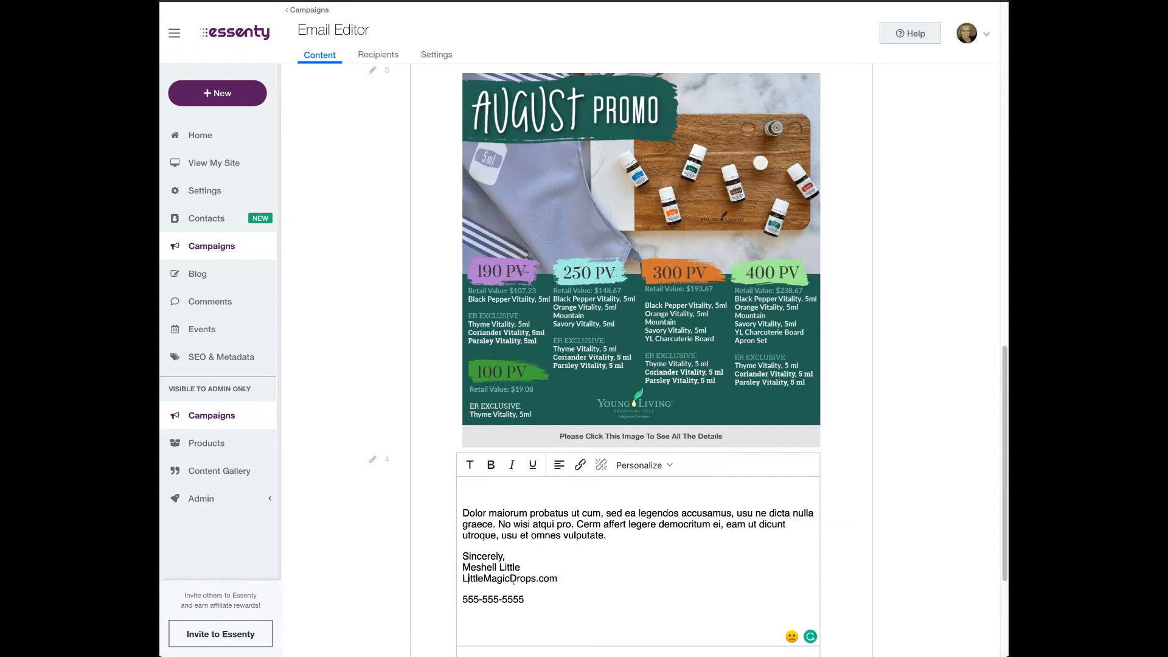
pyautogui.click(566, 576)
pyautogui.press('Delete')
pyautogui.hotkey('shift', 'Return')
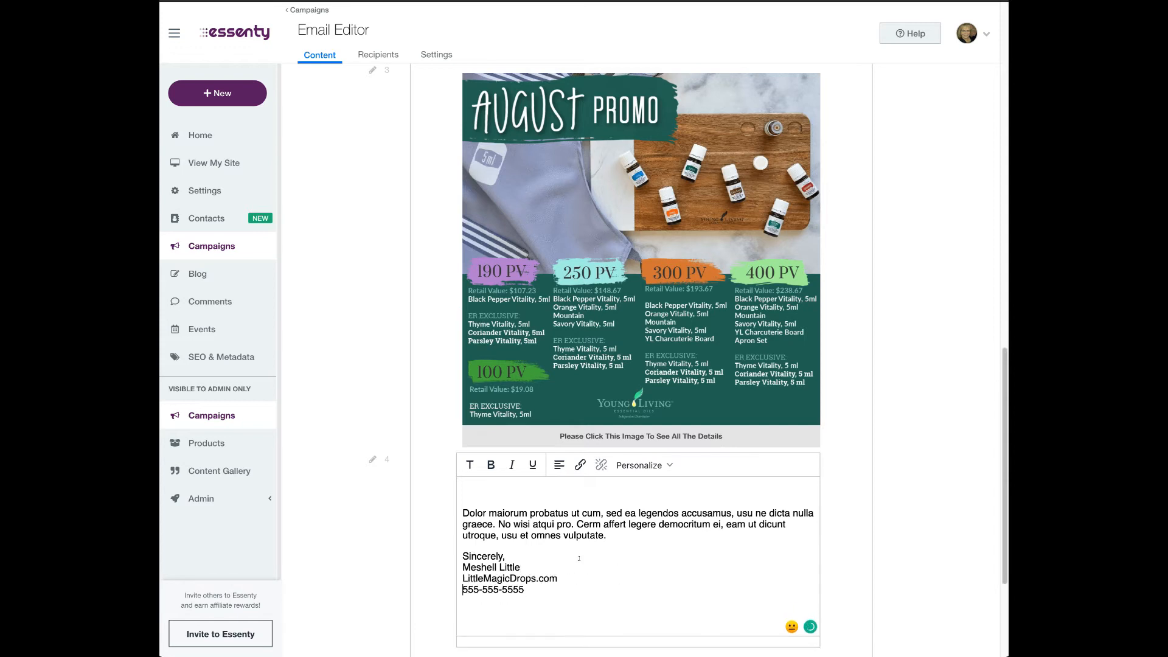
pyautogui.click(323, 348)
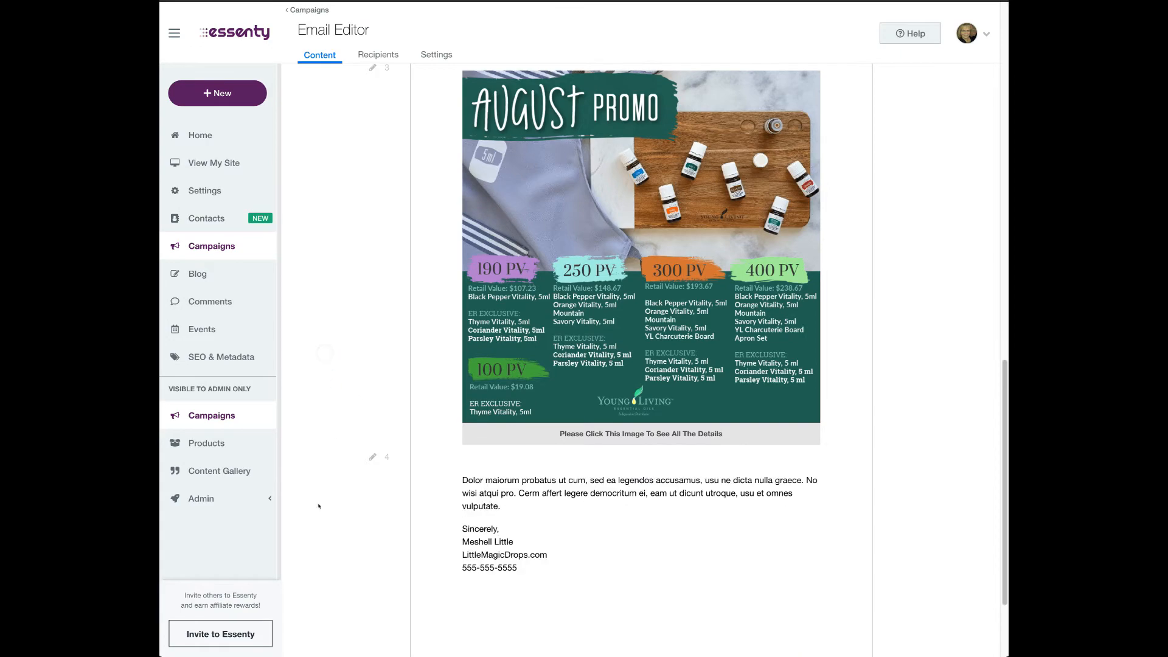
# Delete the "Dolor maiorum probatus" paragraph from the greeting block, keep blank space above the product heading, and stop editing
pyautogui.scroll(-2, 329, 547)
pyautogui.scroll(15, 317, 488)
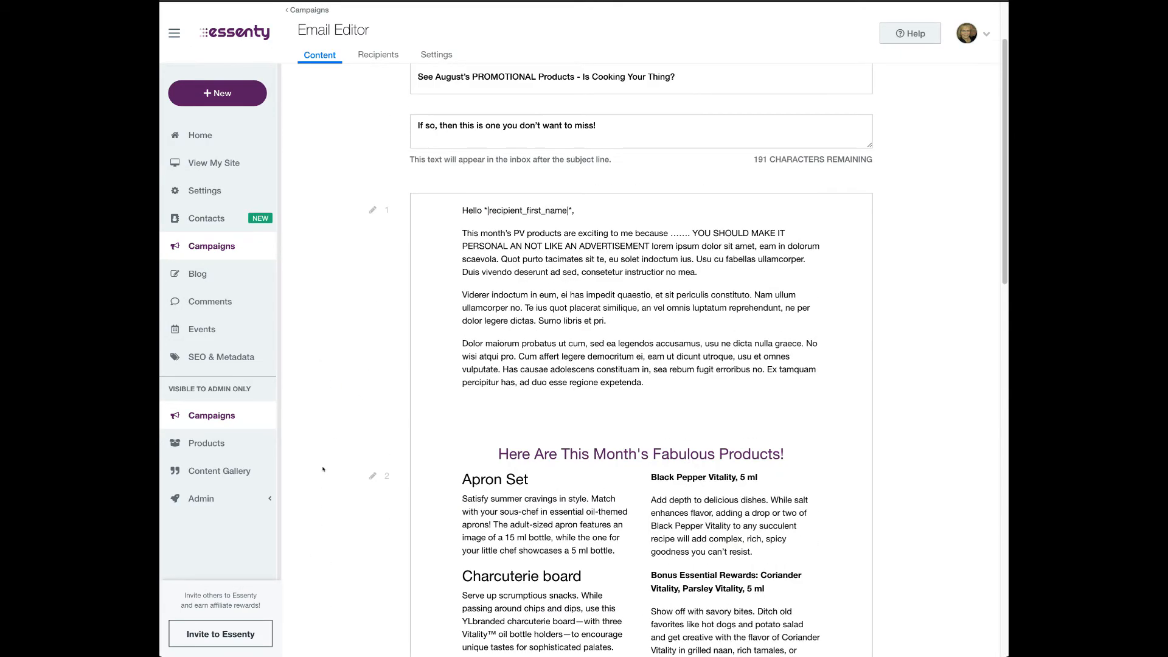
pyautogui.click(635, 301)
pyautogui.moveTo(512, 417); pyautogui.dragTo(451, 374)
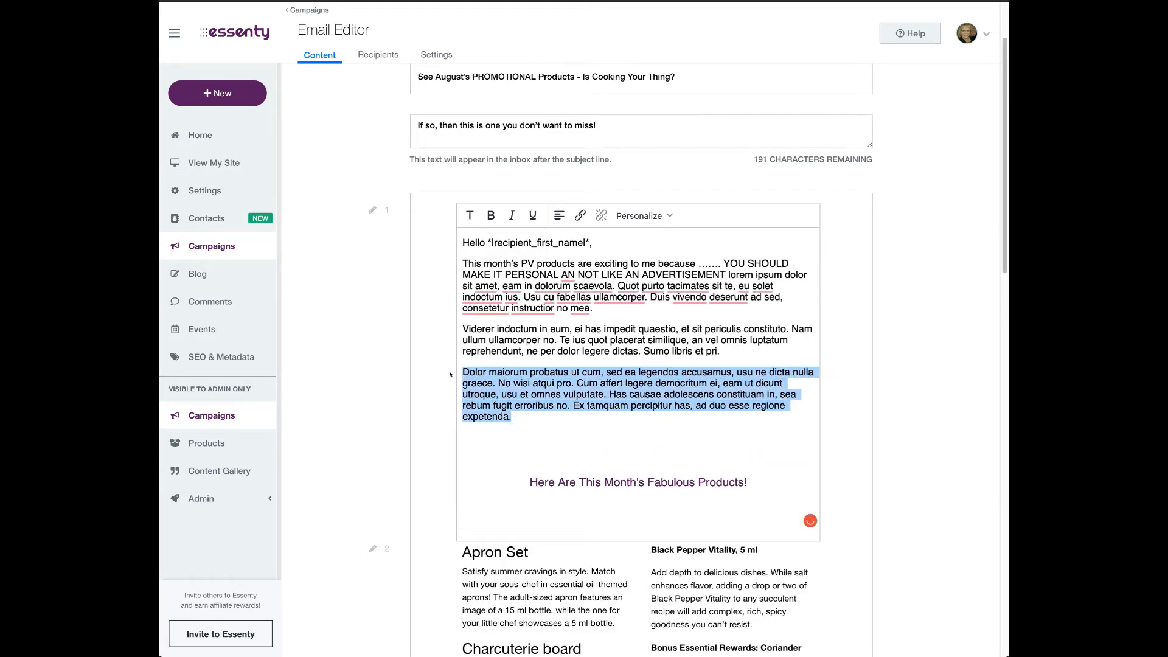
pyautogui.press('BackSpace')
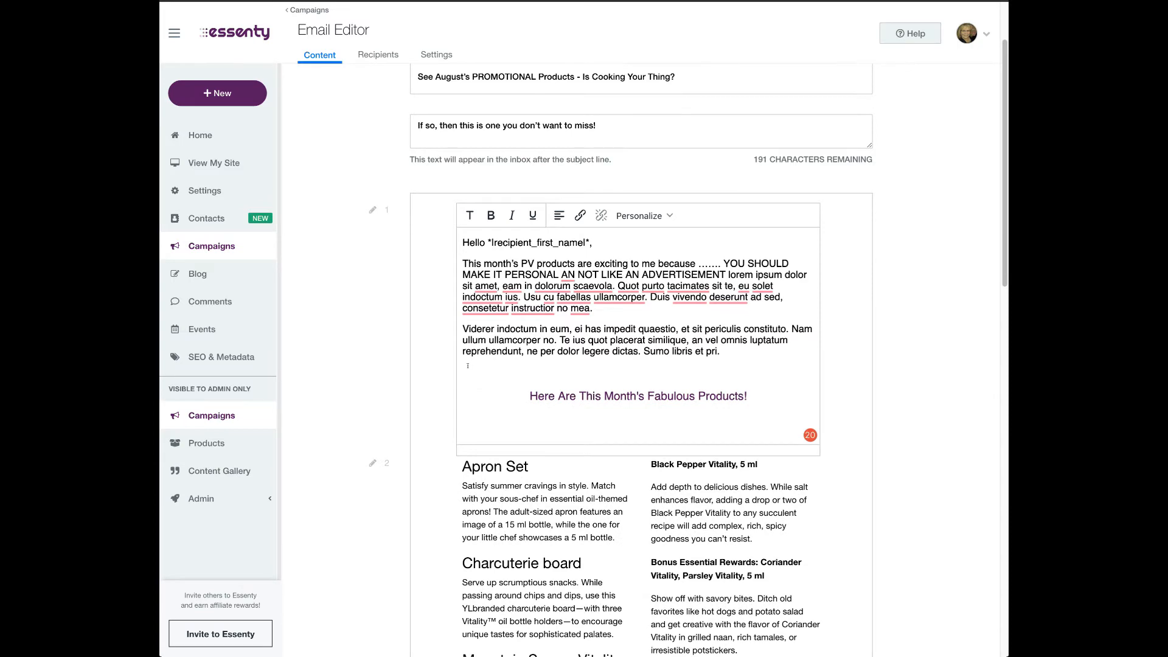
pyautogui.press('Return')
pyautogui.click(270, 377)
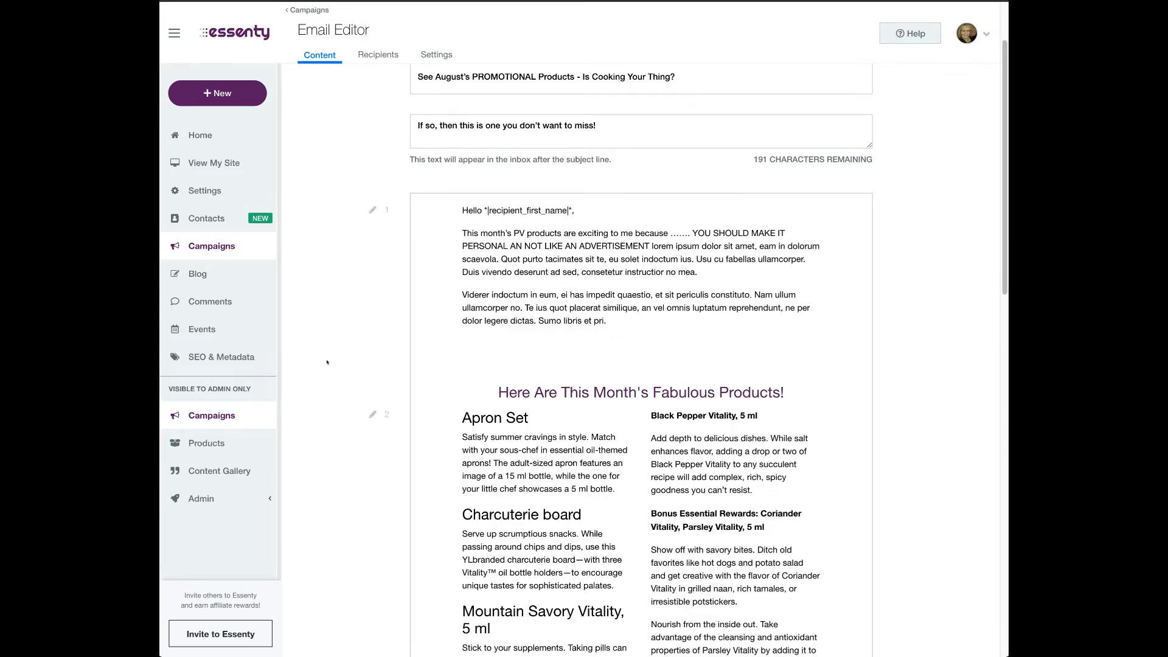
# Open the email's content organizer and rename the first content block as "Greeting"
pyautogui.scroll(2, 329, 363)
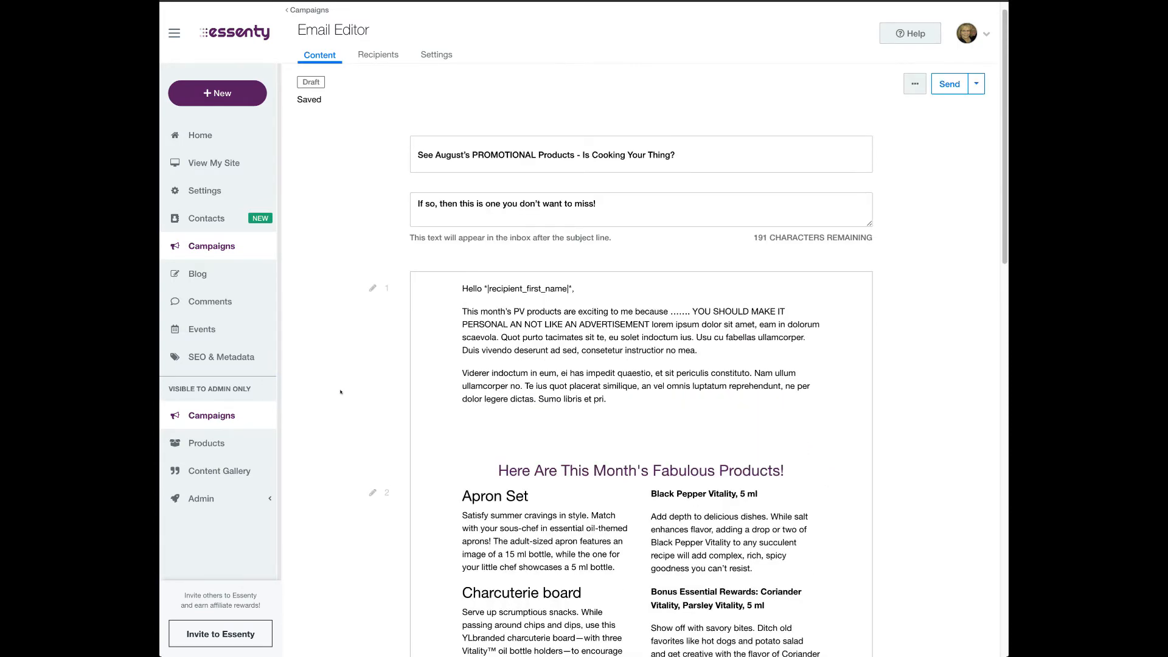
pyautogui.scroll(-10, 341, 392)
pyautogui.scroll(6, 879, 217)
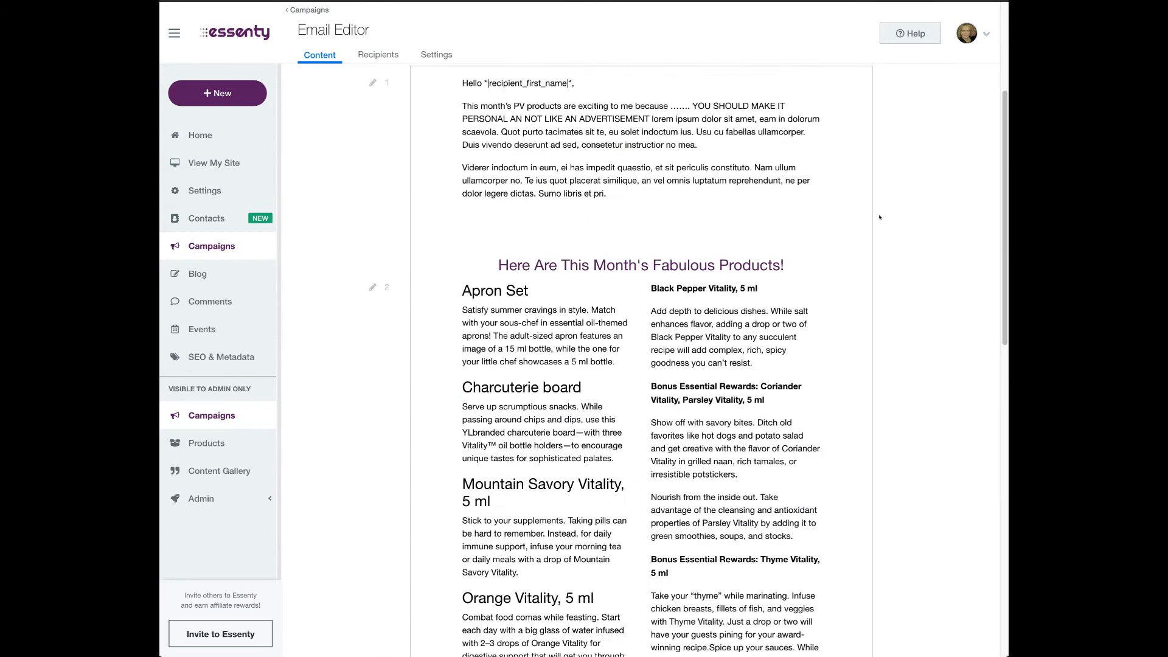
pyautogui.scroll(6, 879, 217)
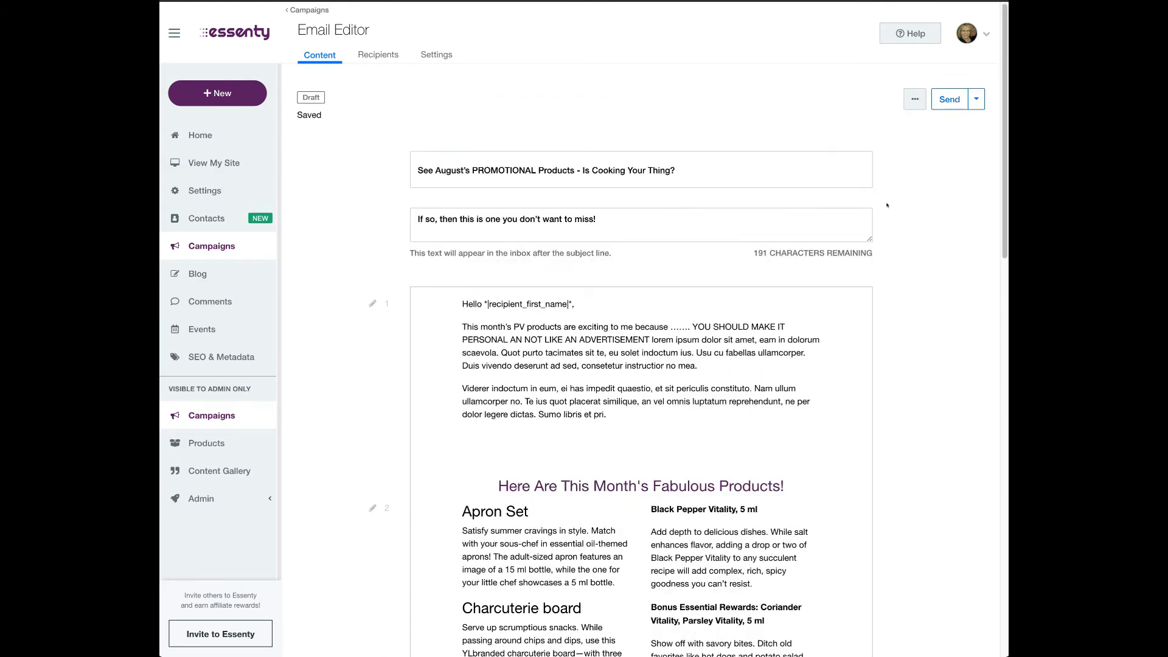
pyautogui.click(911, 95)
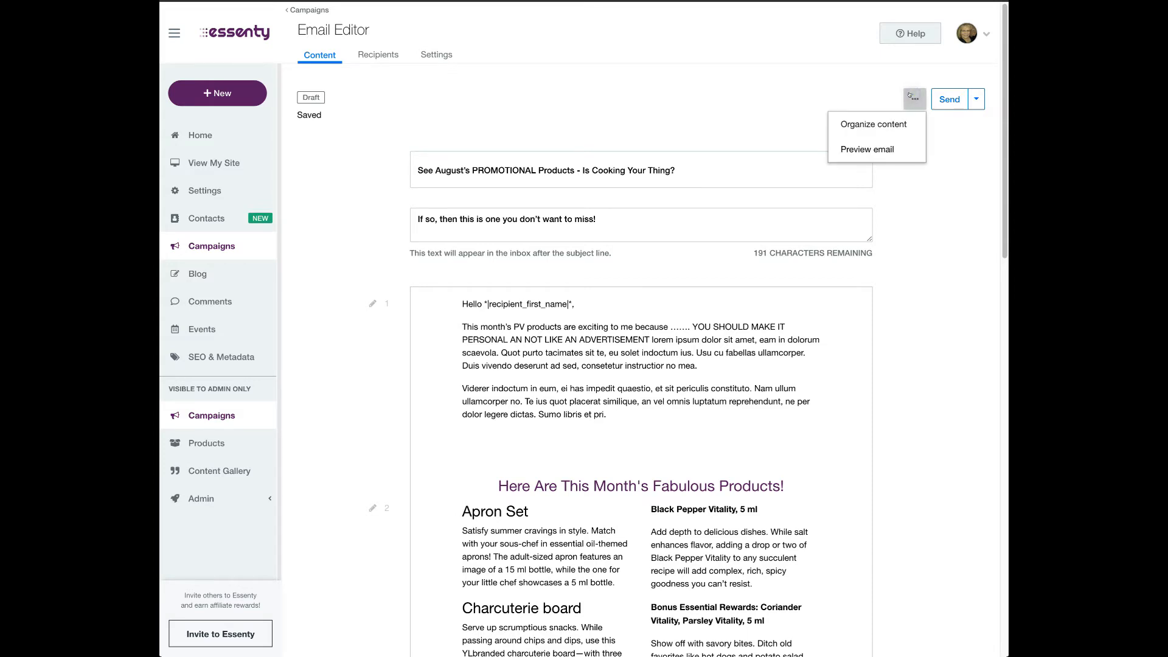
pyautogui.click(870, 125)
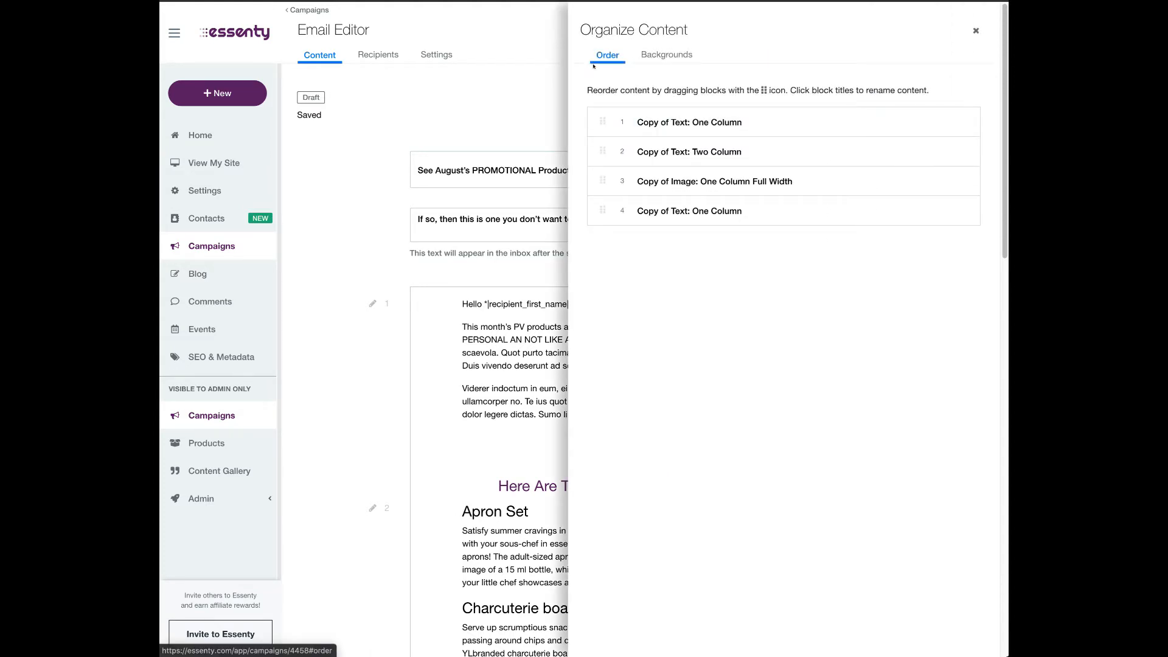
pyautogui.click(673, 122)
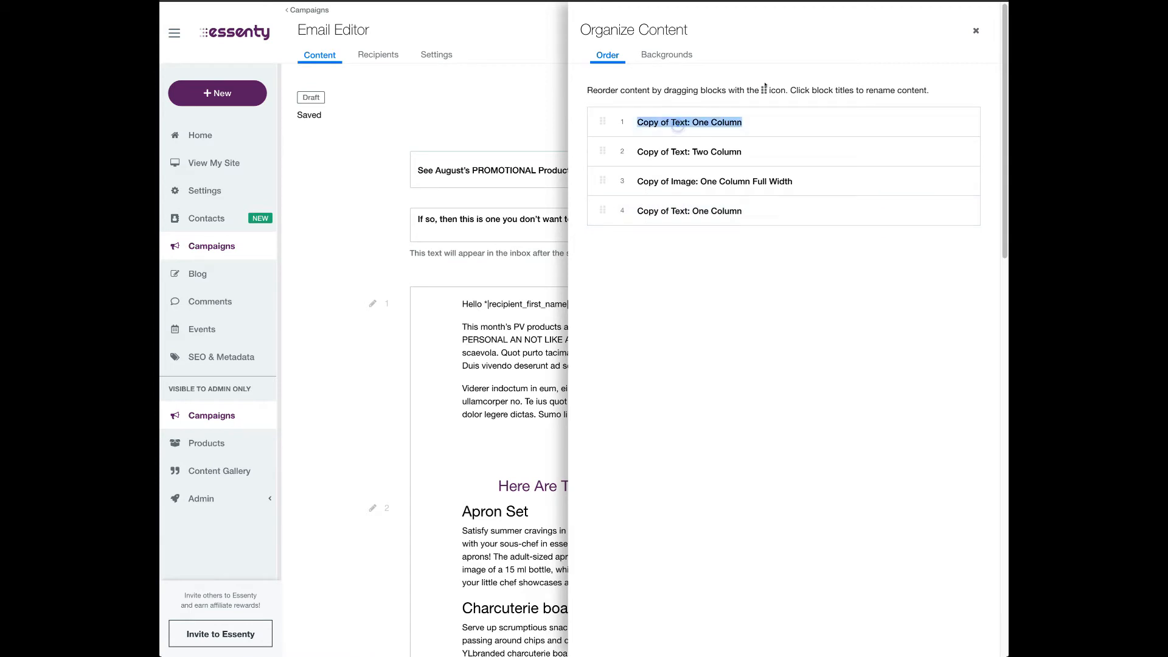
pyautogui.write('Greee')
pyautogui.press('BackSpace')
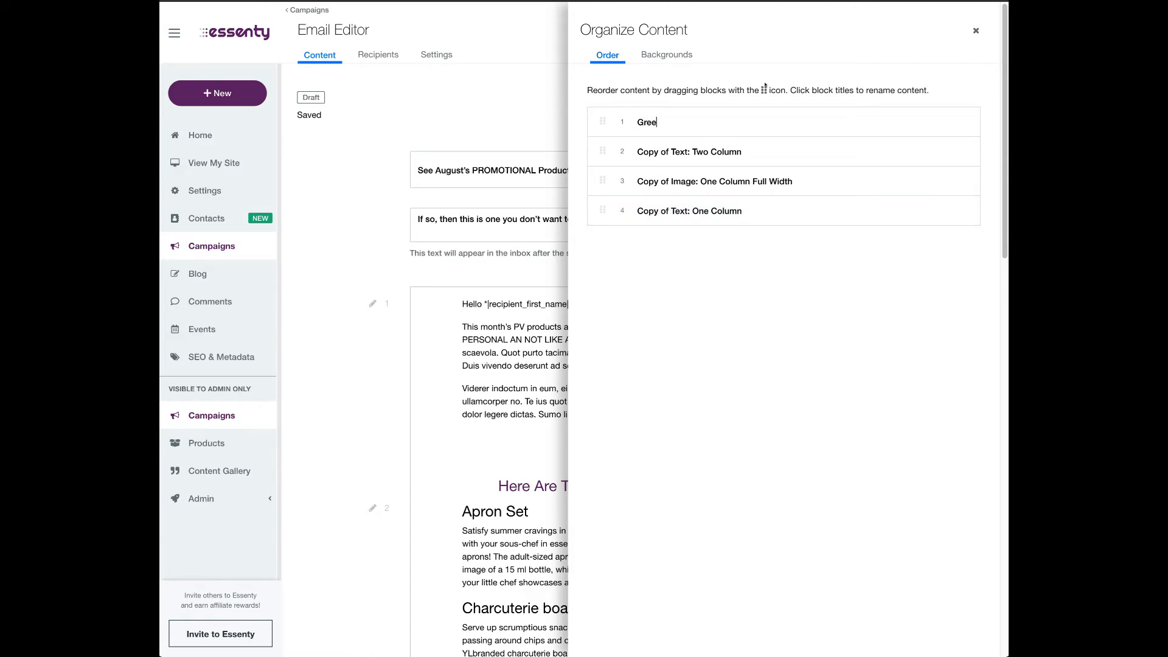
pyautogui.write('ting')
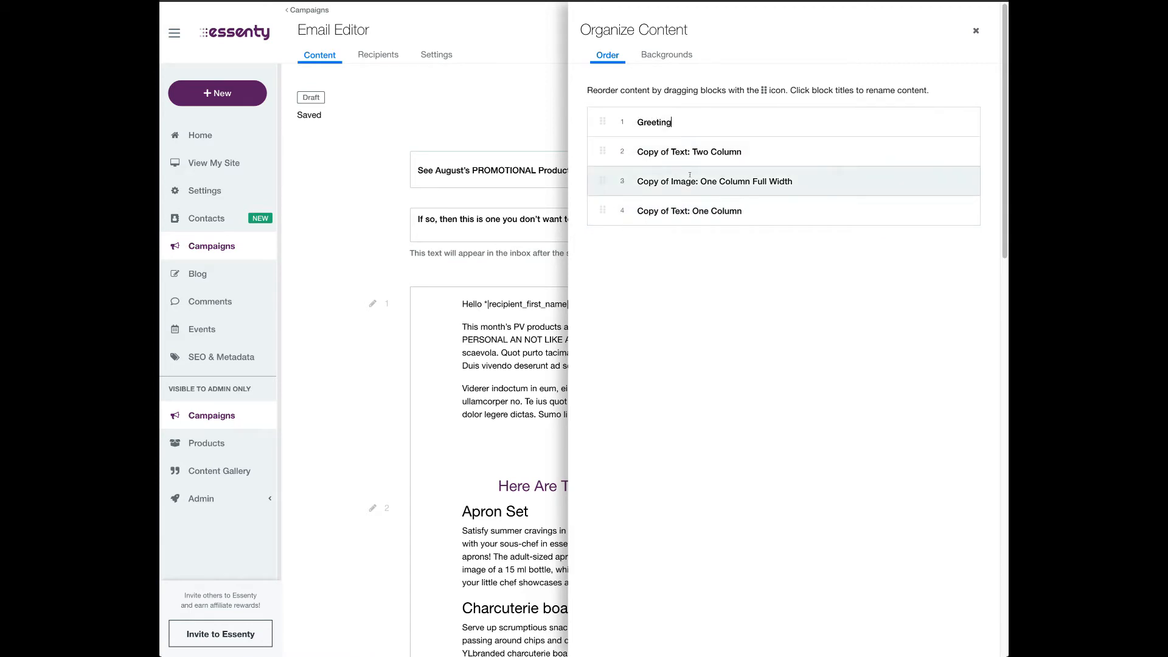
# Rename the second content block as "Two Column Product Data" and the third as "Image: Promo Image"
pyautogui.moveTo(701, 149); pyautogui.dragTo(695, 148)
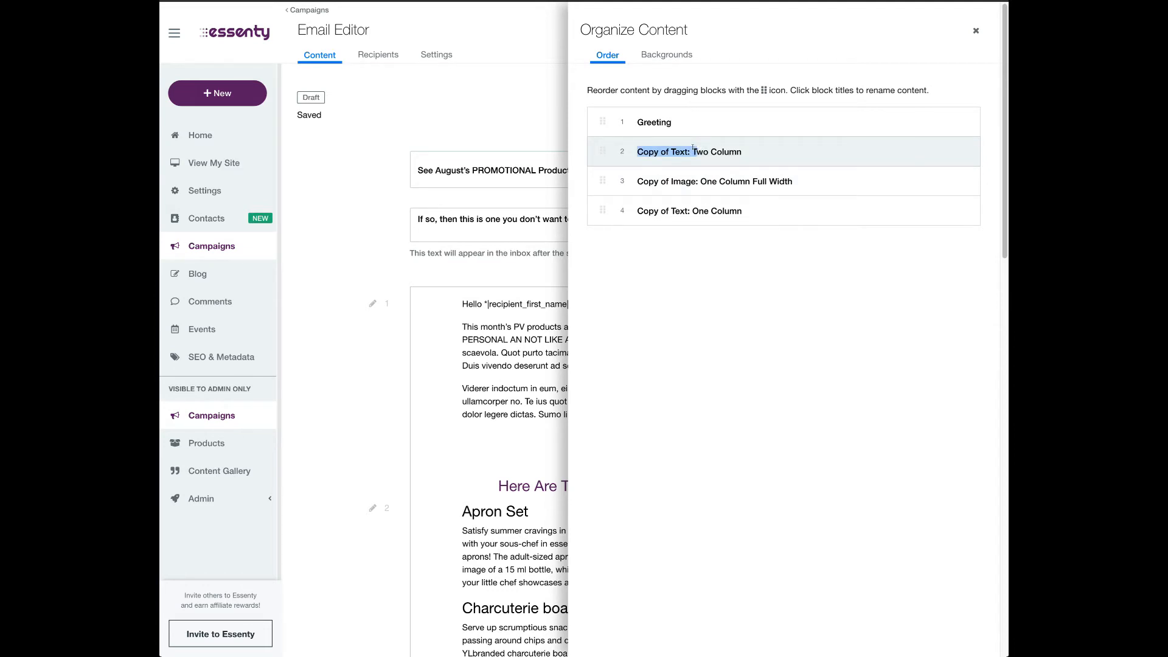
pyautogui.press('BackSpace')
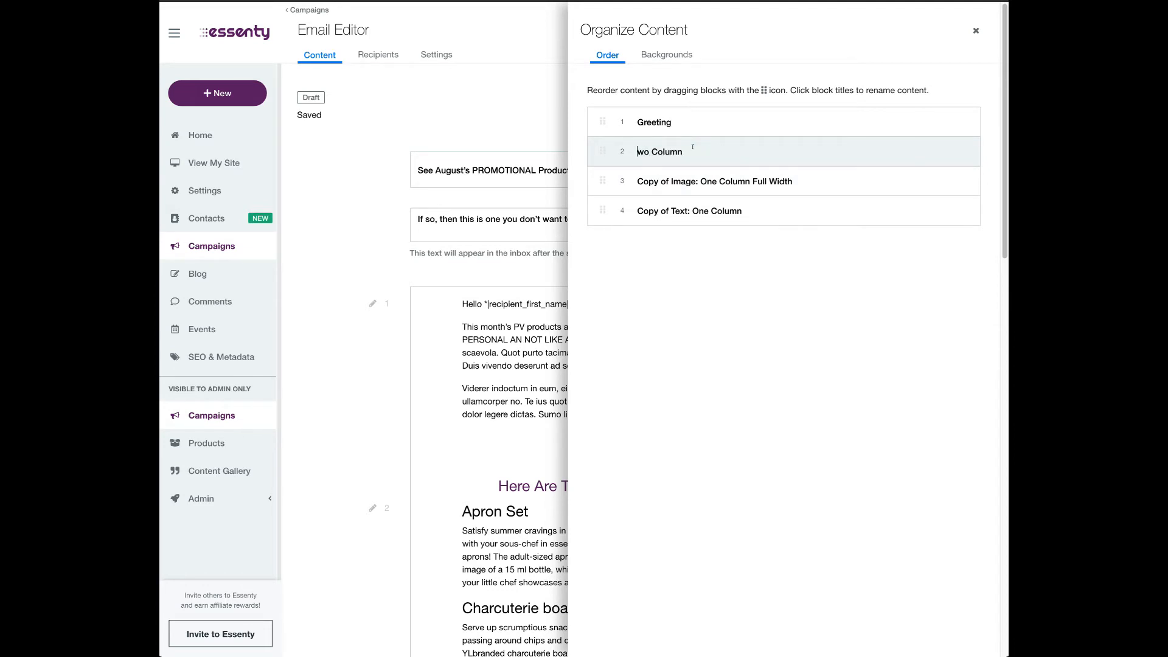
pyautogui.write('Two Column Product Data')
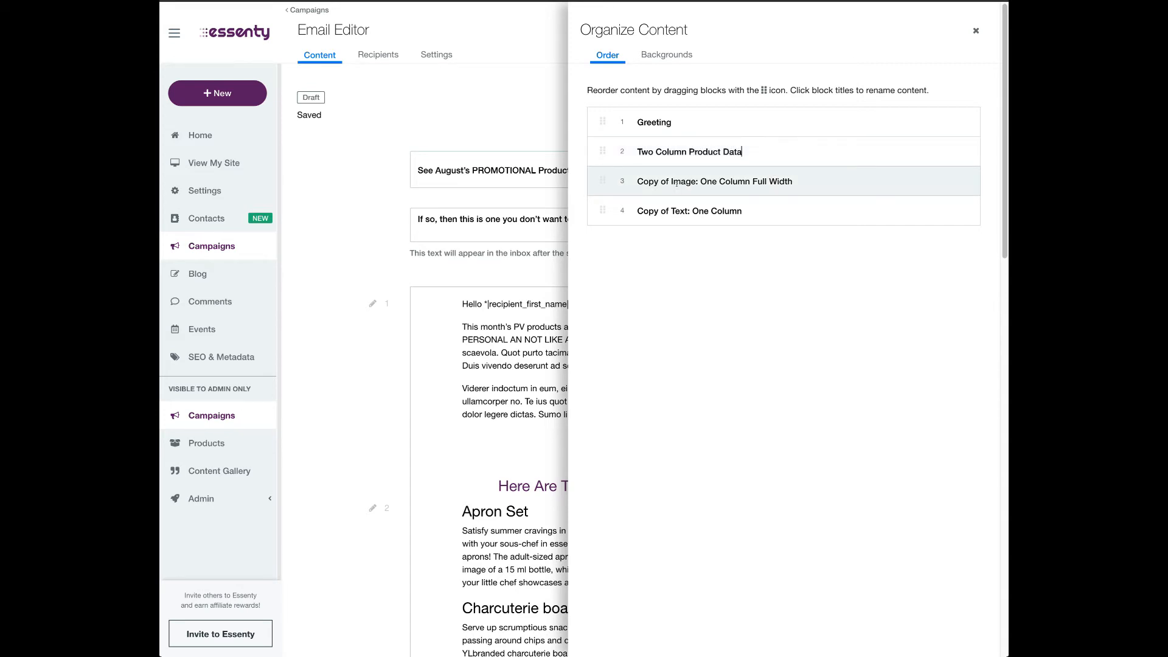
pyautogui.click(682, 176)
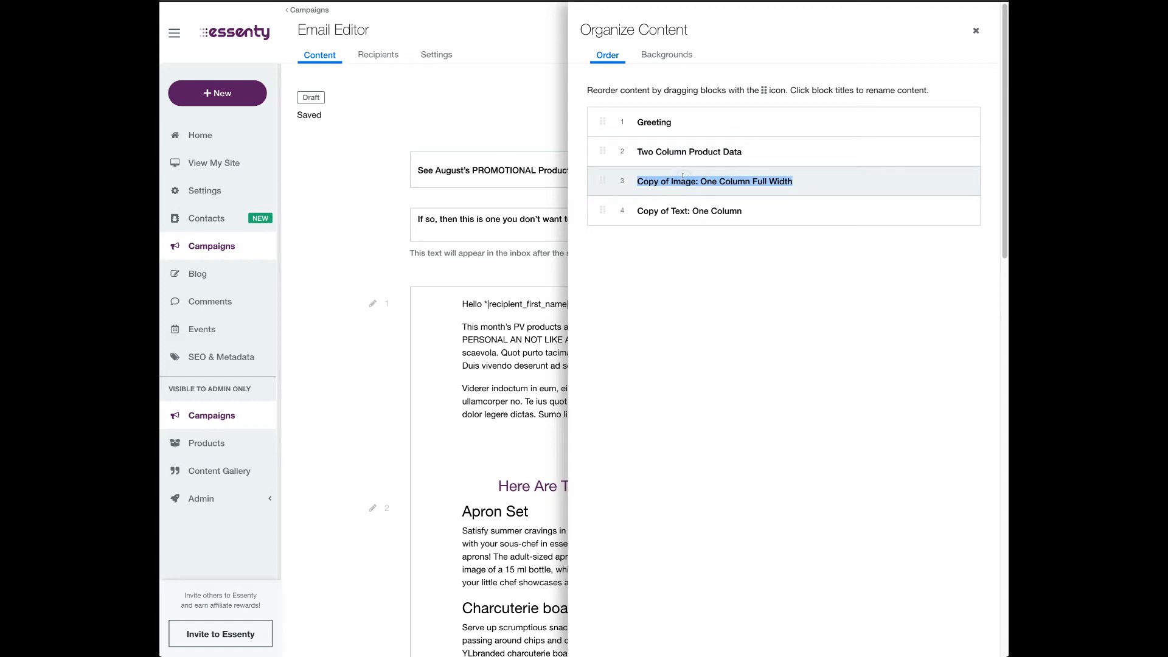
pyautogui.write('Image: ')
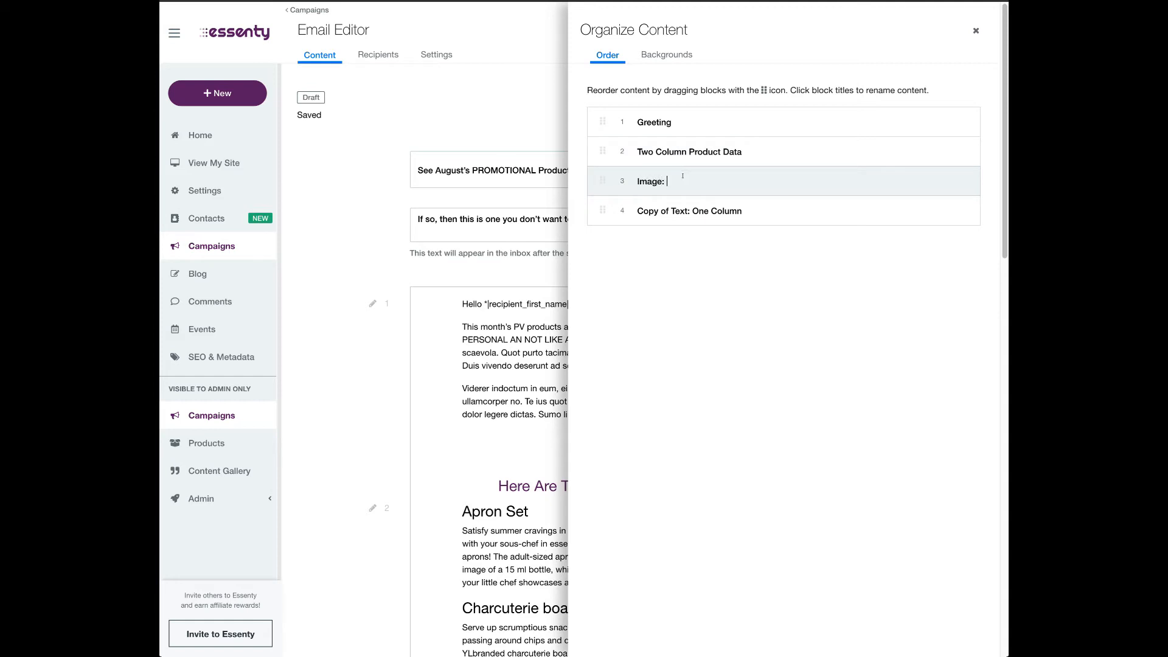
pyautogui.write('Promo Image')
# Rename the fourth content block as "Email Ending"
pyautogui.click(648, 204)
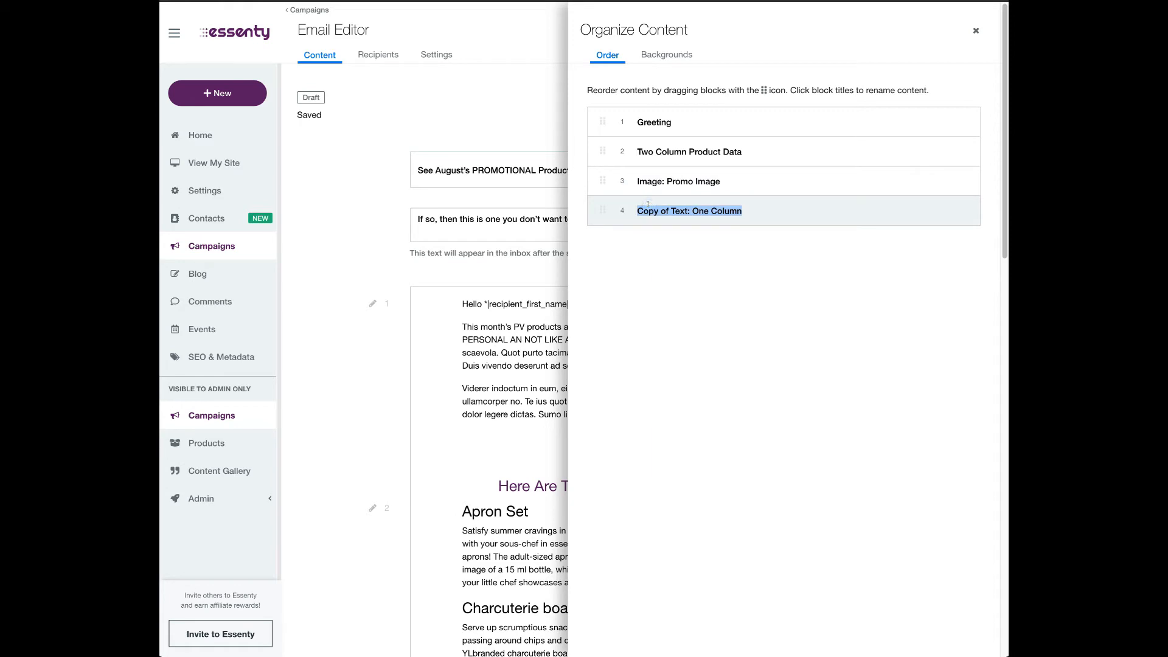
pyautogui.write('Emai')
pyautogui.press('BackSpace')
pyautogui.press('BackSpace')
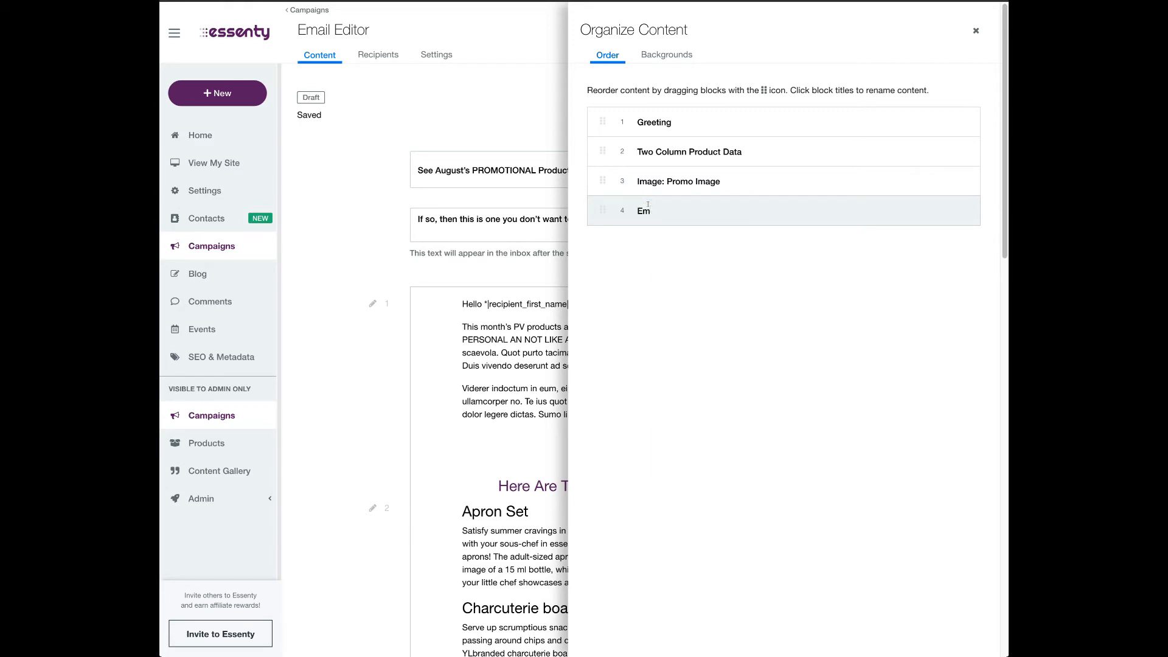
pyautogui.write('ail Ending')
pyautogui.click(649, 318)
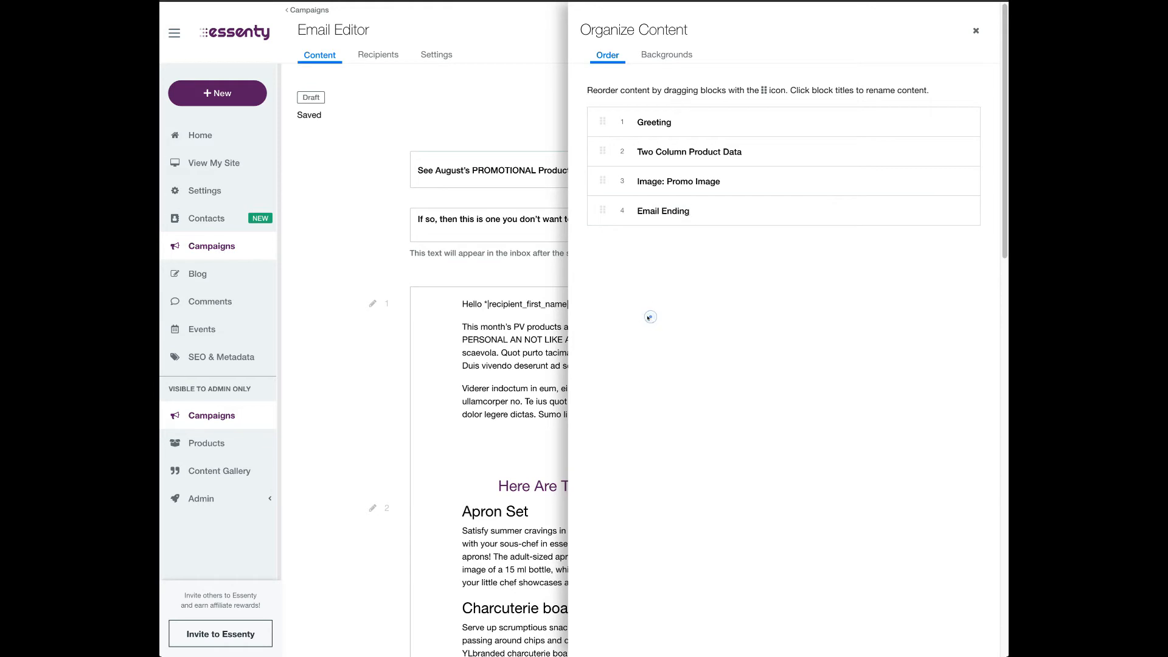
# Apply the Announcement background to the email, then close the content organizer and check the header and footer
pyautogui.click(663, 56)
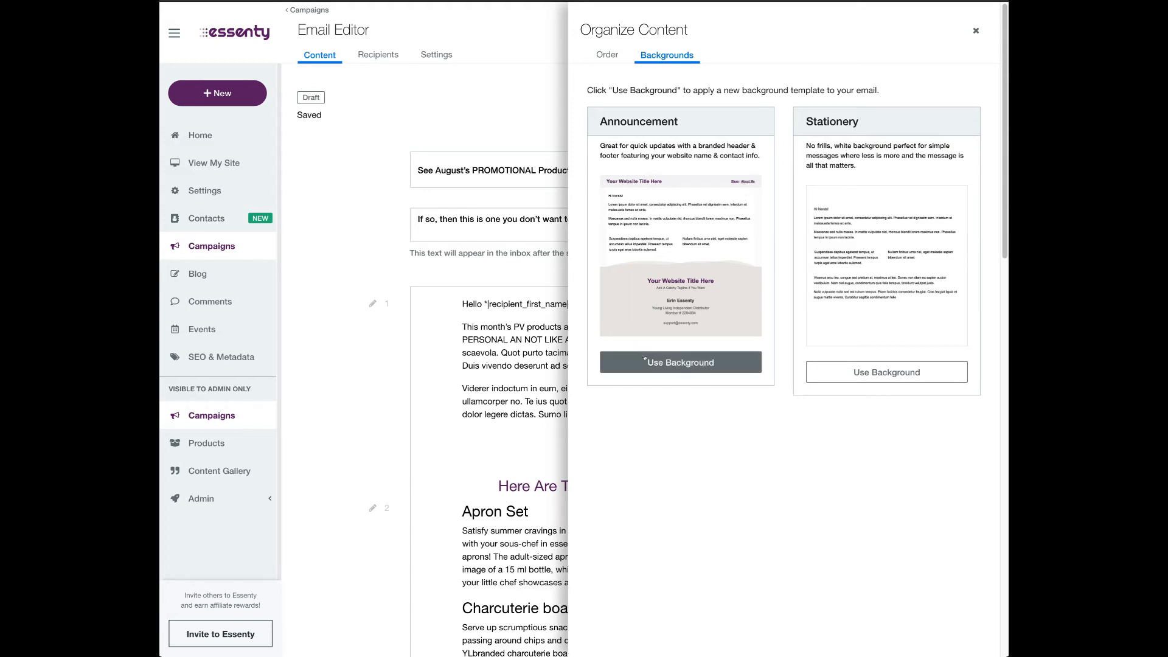
pyautogui.click(663, 363)
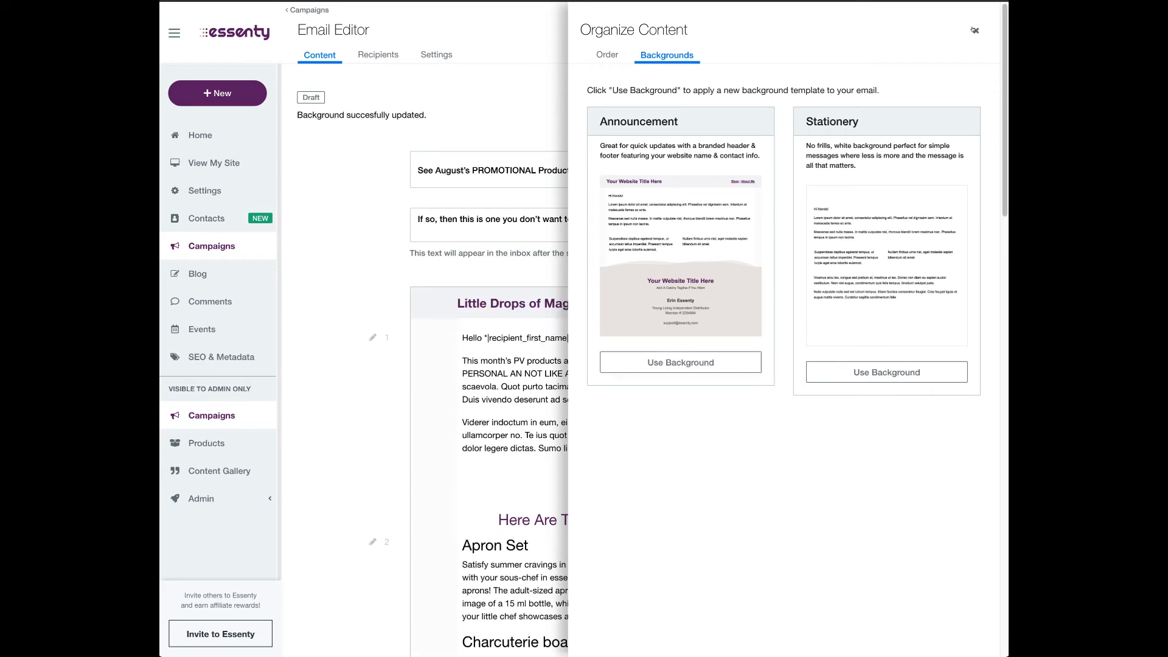
pyautogui.click(973, 30)
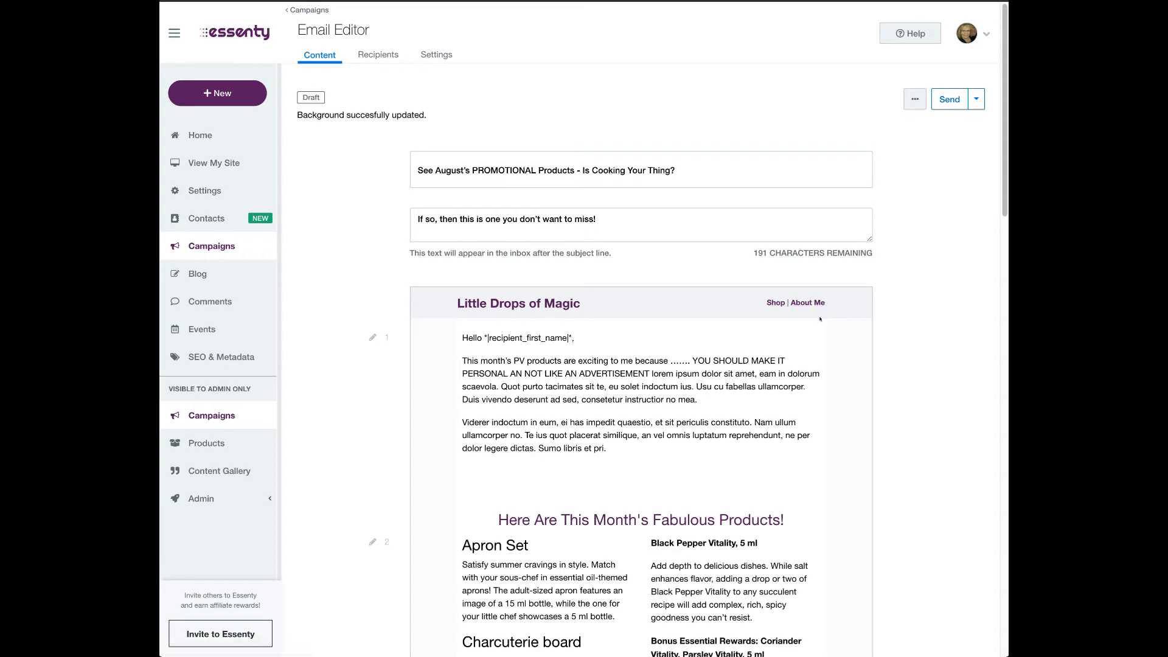
pyautogui.scroll(-1, 819, 315)
pyautogui.scroll(-10, 818, 315)
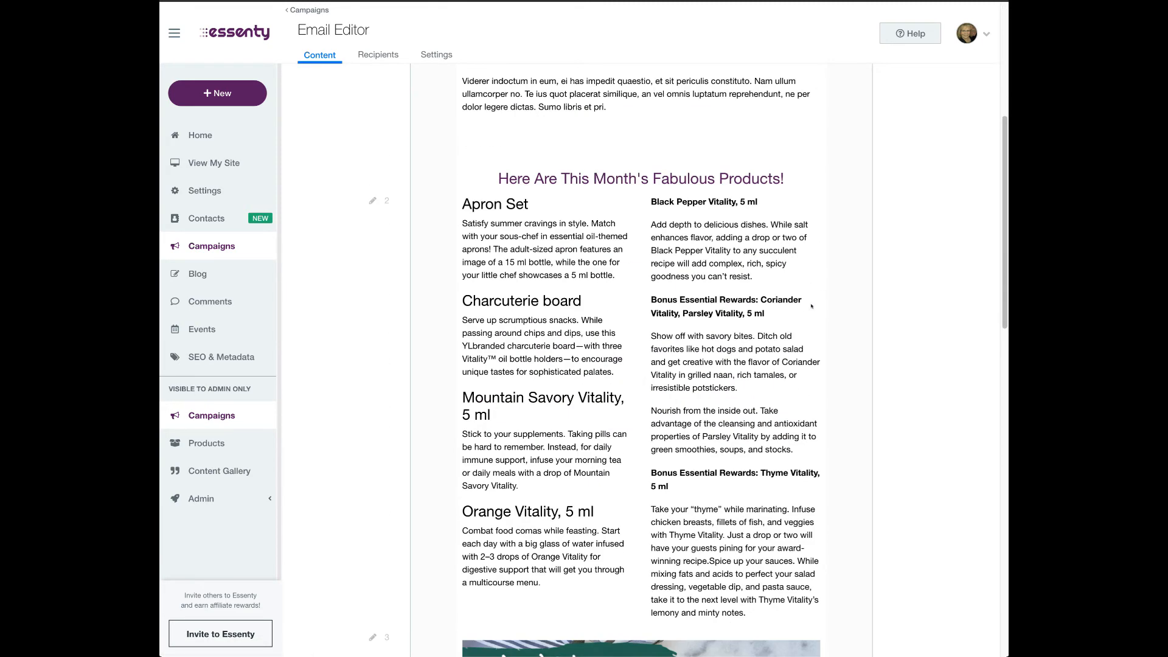
pyautogui.scroll(-15, 812, 306)
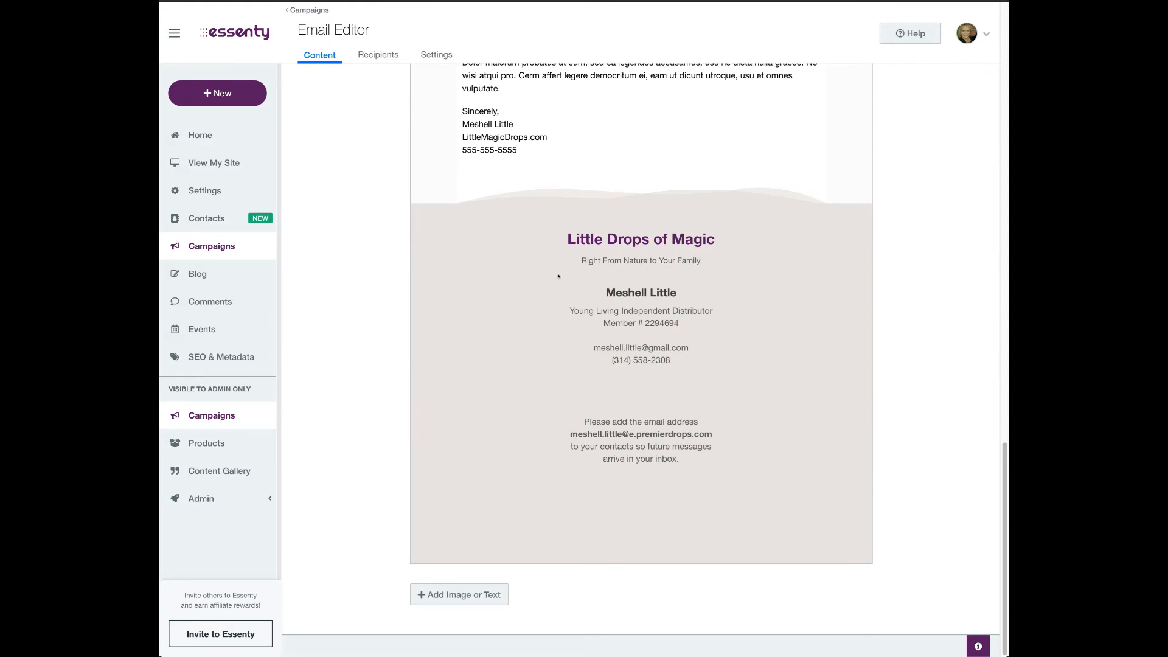
pyautogui.scroll(12, 599, 429)
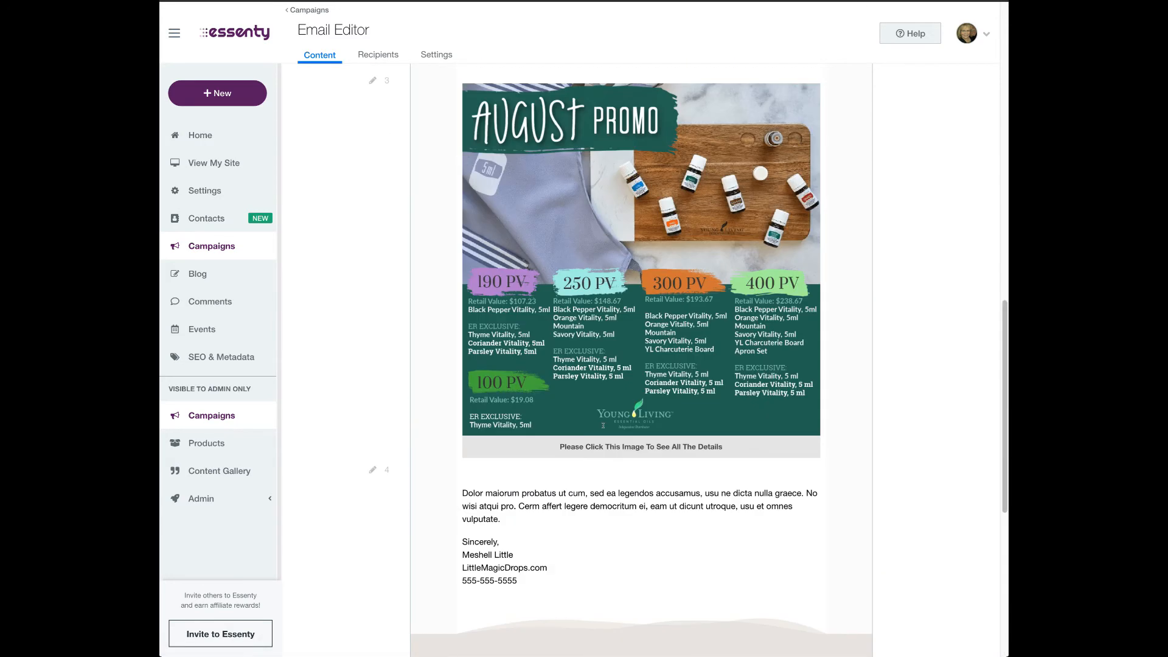
pyautogui.scroll(14, 602, 424)
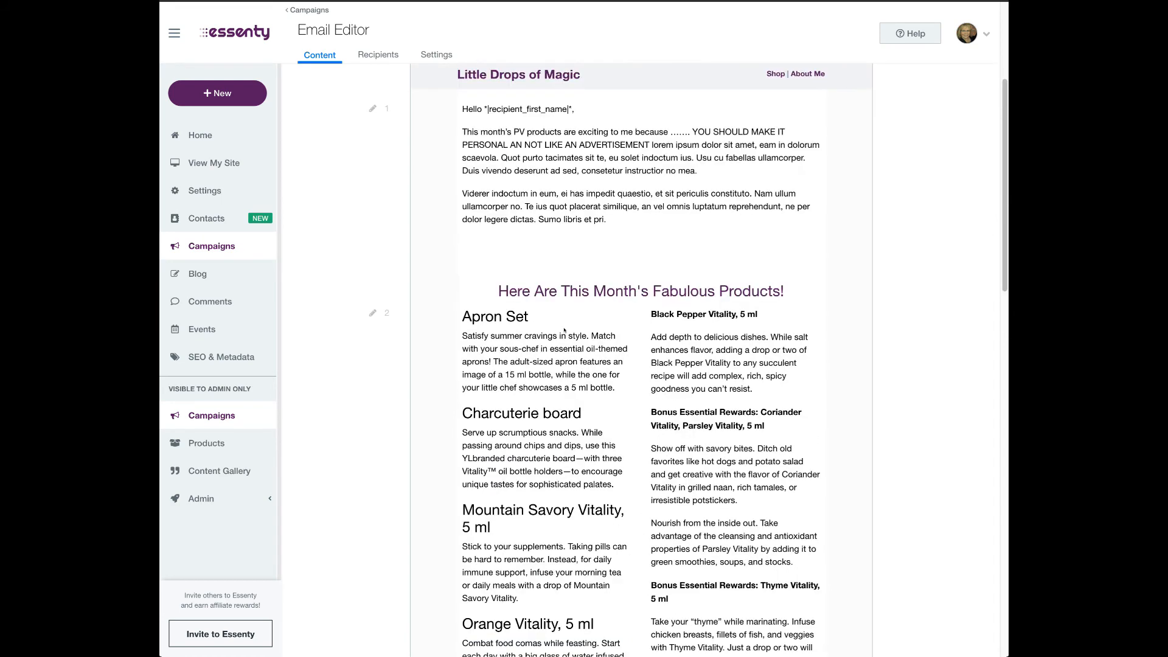
pyautogui.scroll(1, 558, 332)
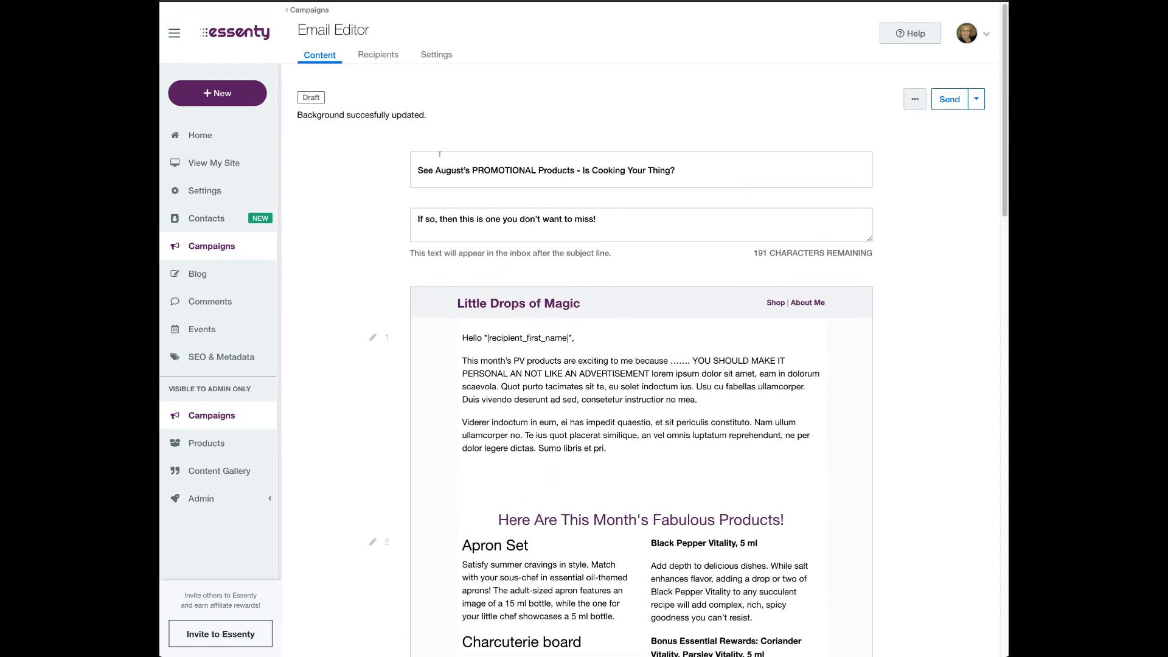
# Set the campaign's recipients to the Promos & Special Sales broadcast list
pyautogui.click(369, 54)
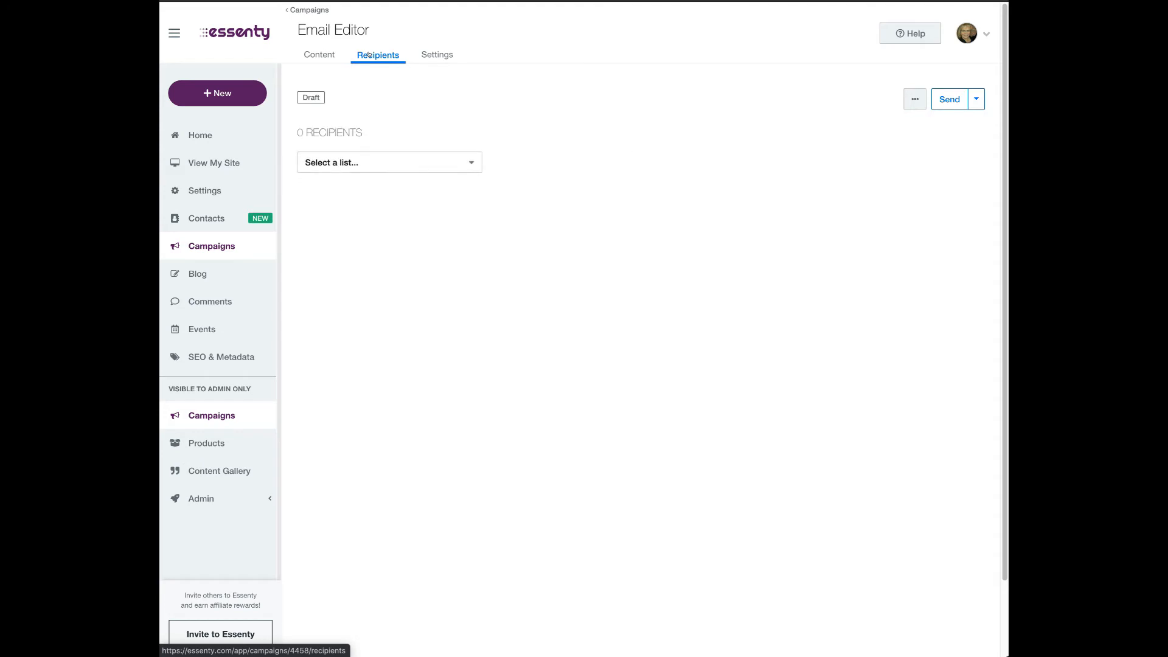
pyautogui.click(470, 161)
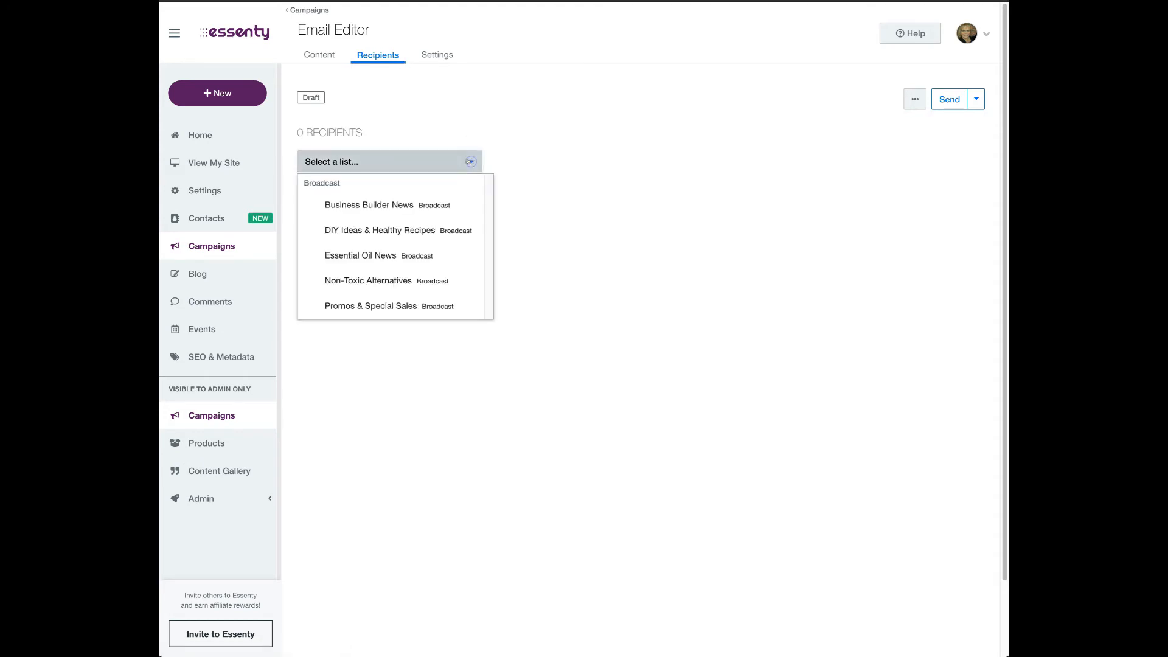
pyautogui.click(369, 306)
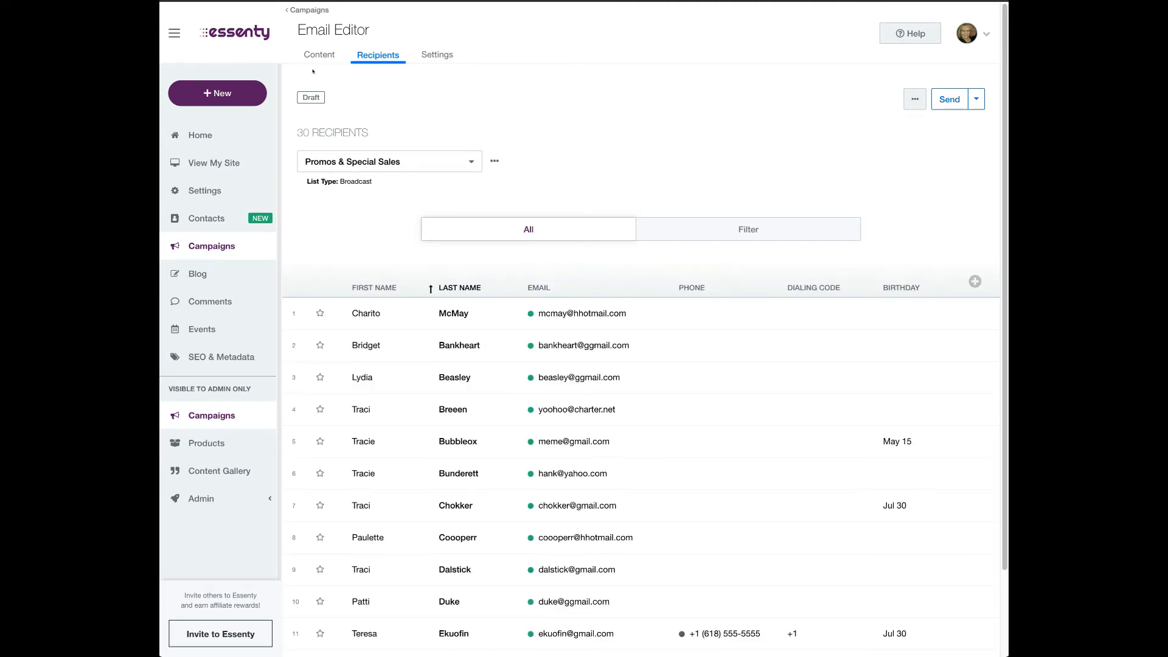
# Rename the campaign as "August 2020 Promo" in its settings
pyautogui.click(438, 54)
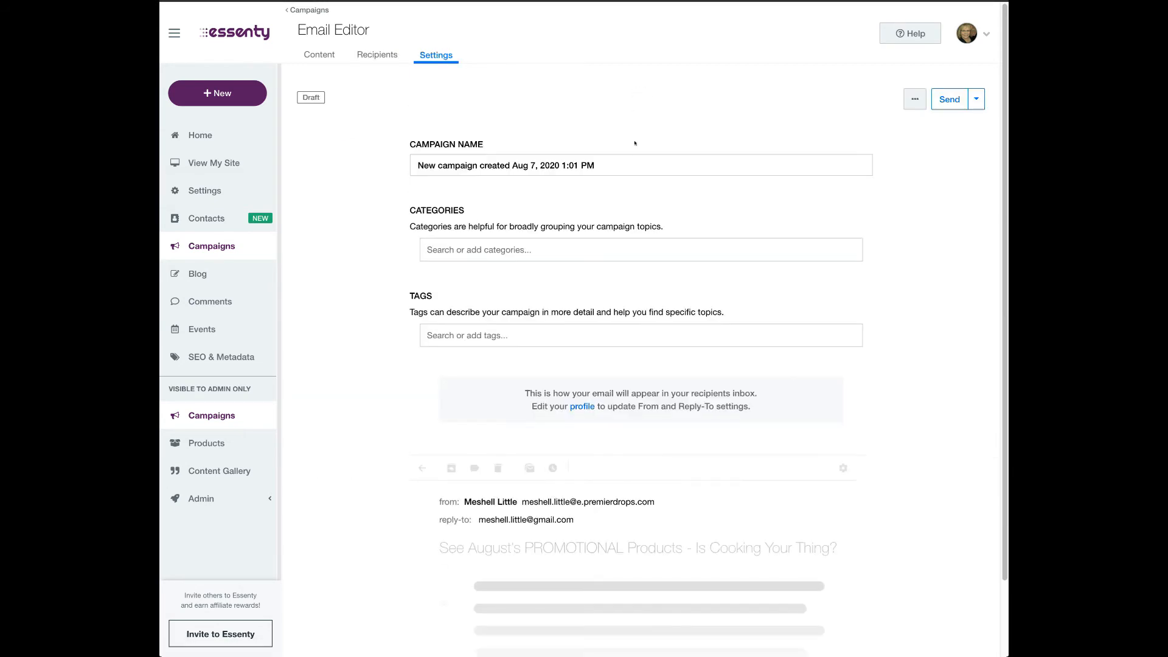
pyautogui.click(614, 162)
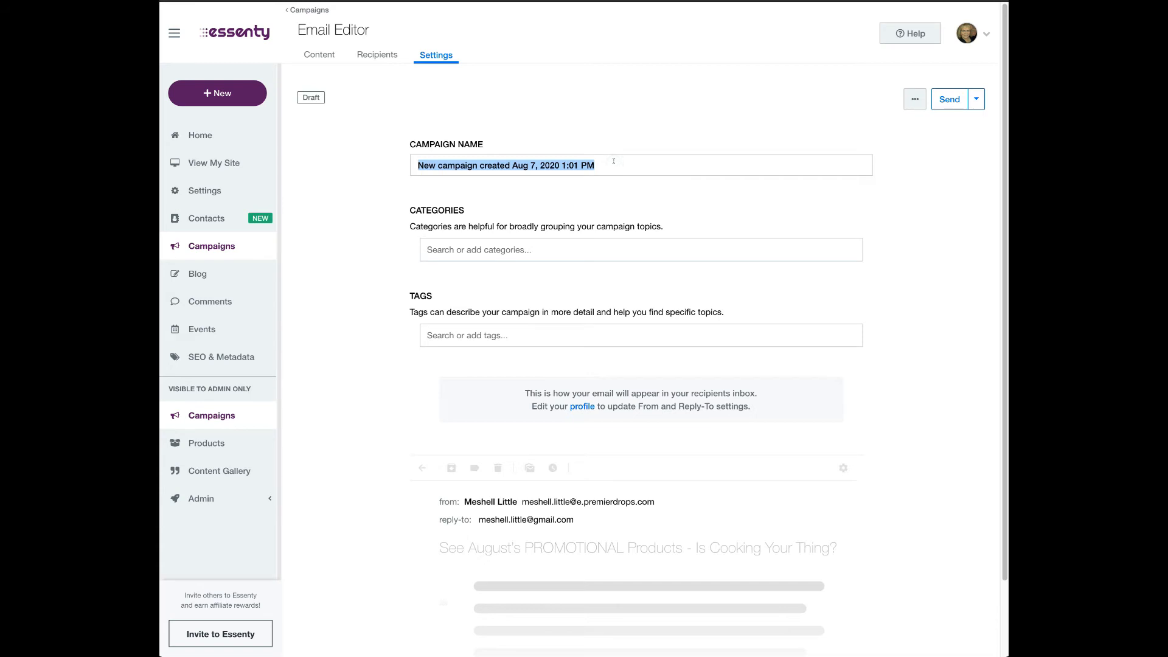
pyautogui.write('Augu')
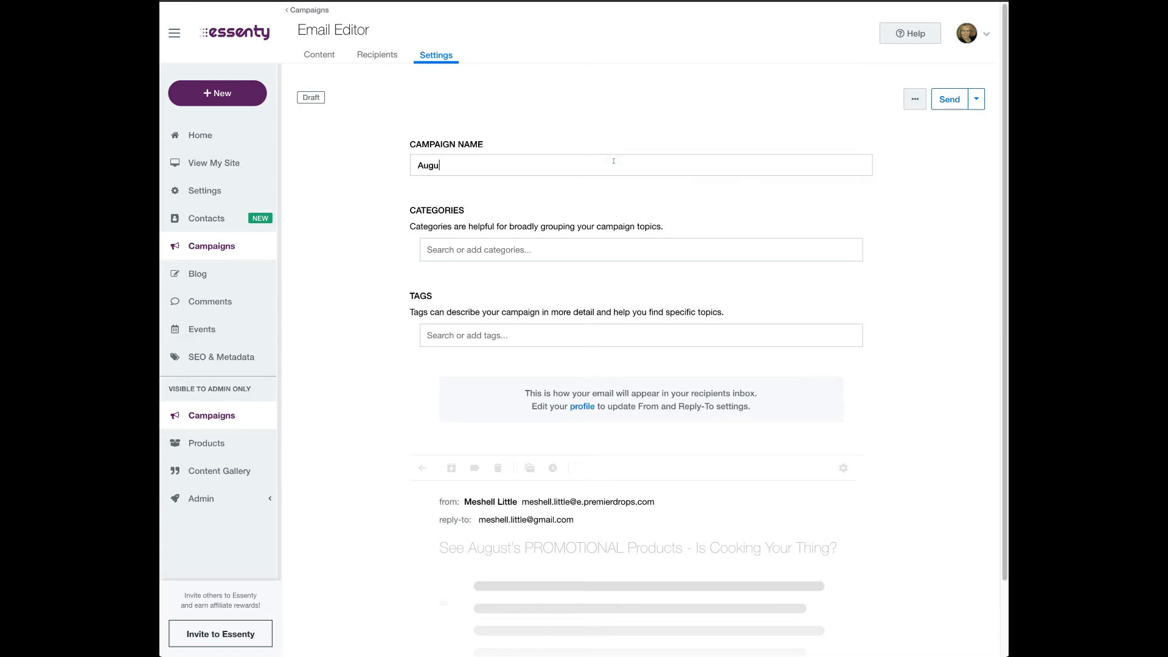
pyautogui.write('st 2020 Promo')
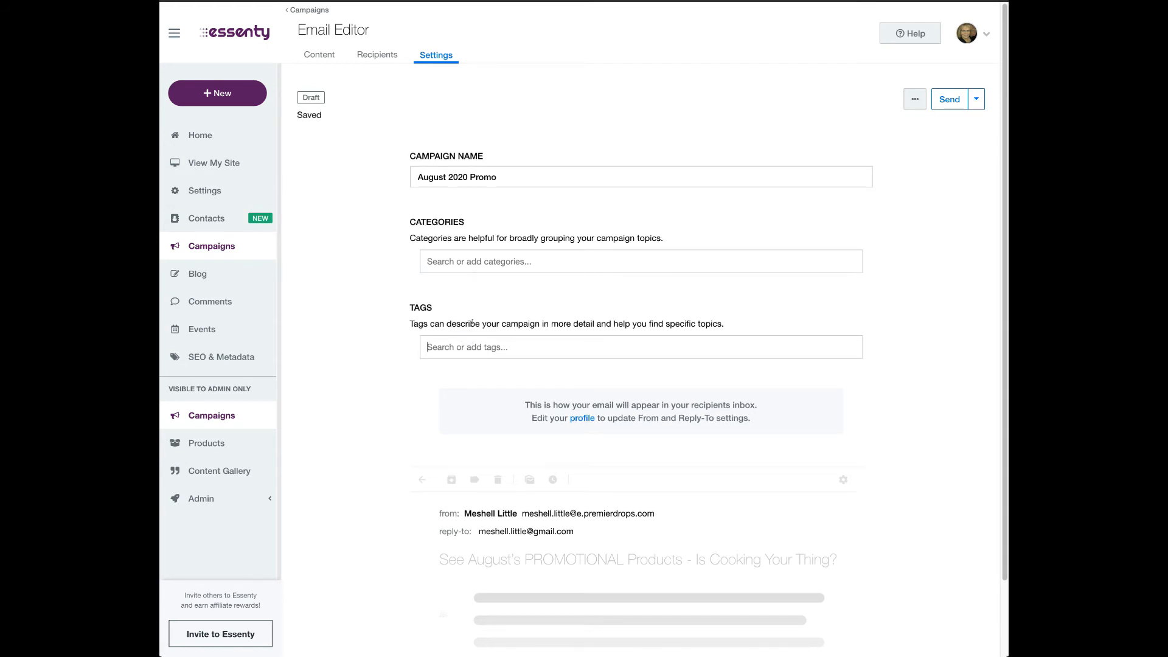
# Add the existing "Promos" tag to the campaign
pyautogui.write('Mno')
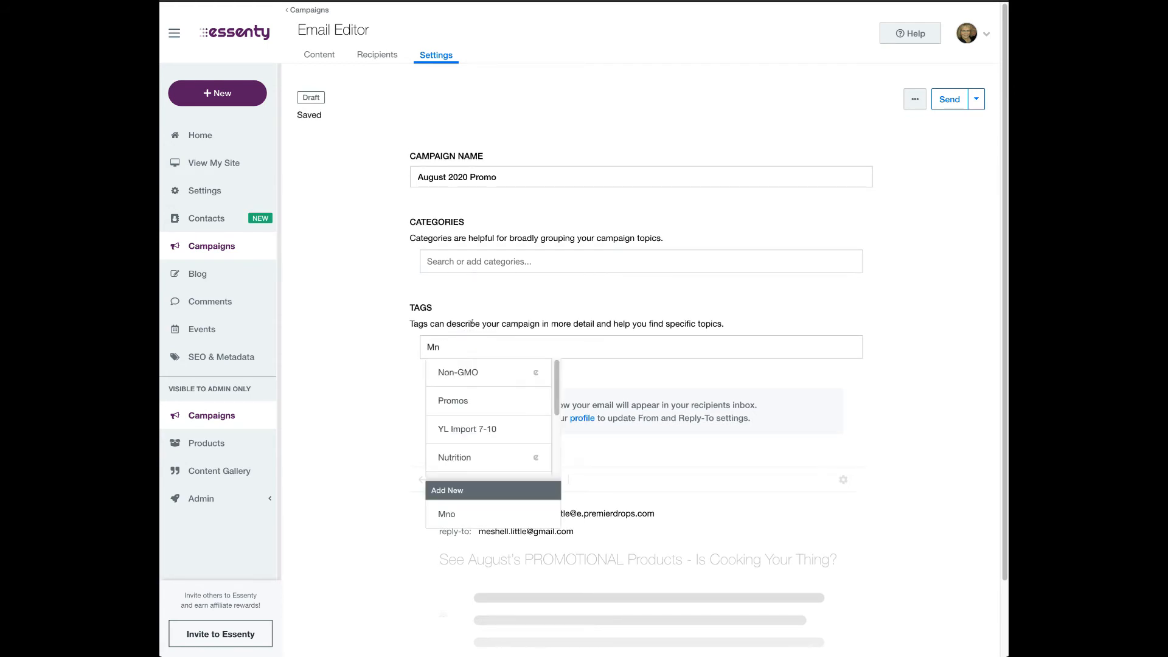
pyautogui.press('BackSpace')
pyautogui.press('BackSpace')
pyautogui.write('Po')
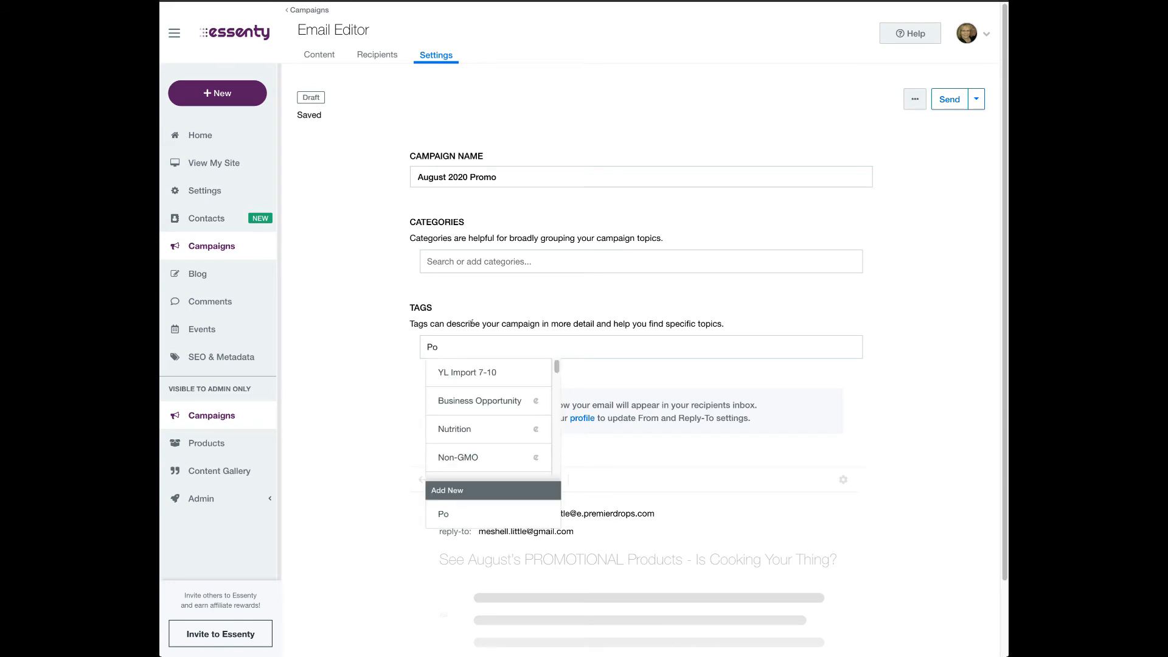
pyautogui.press('BackSpace')
pyautogui.write('ro')
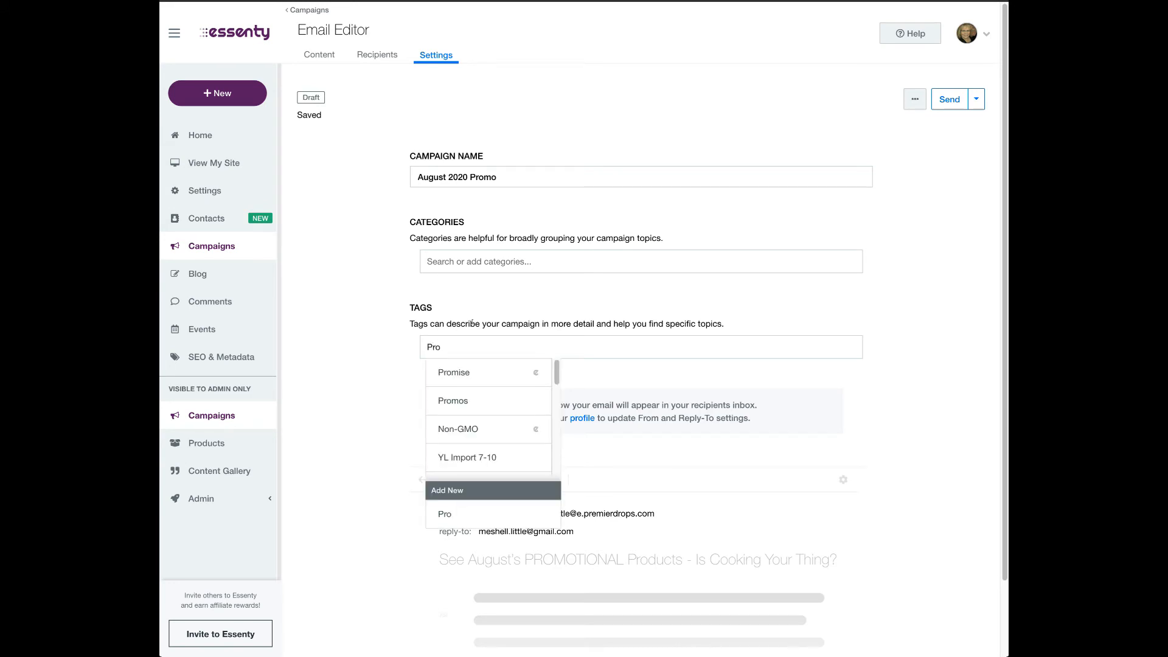
pyautogui.click(461, 400)
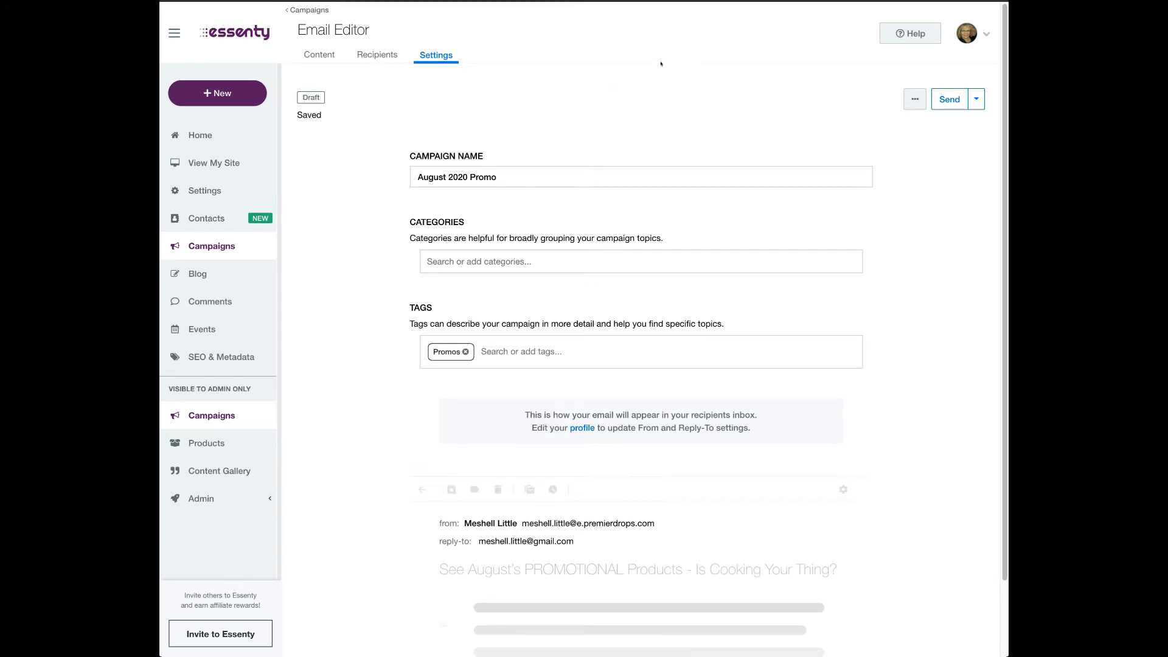
# Preview the email to examine its text, product columns and linked promo image, and return to the content editor
pyautogui.click(319, 54)
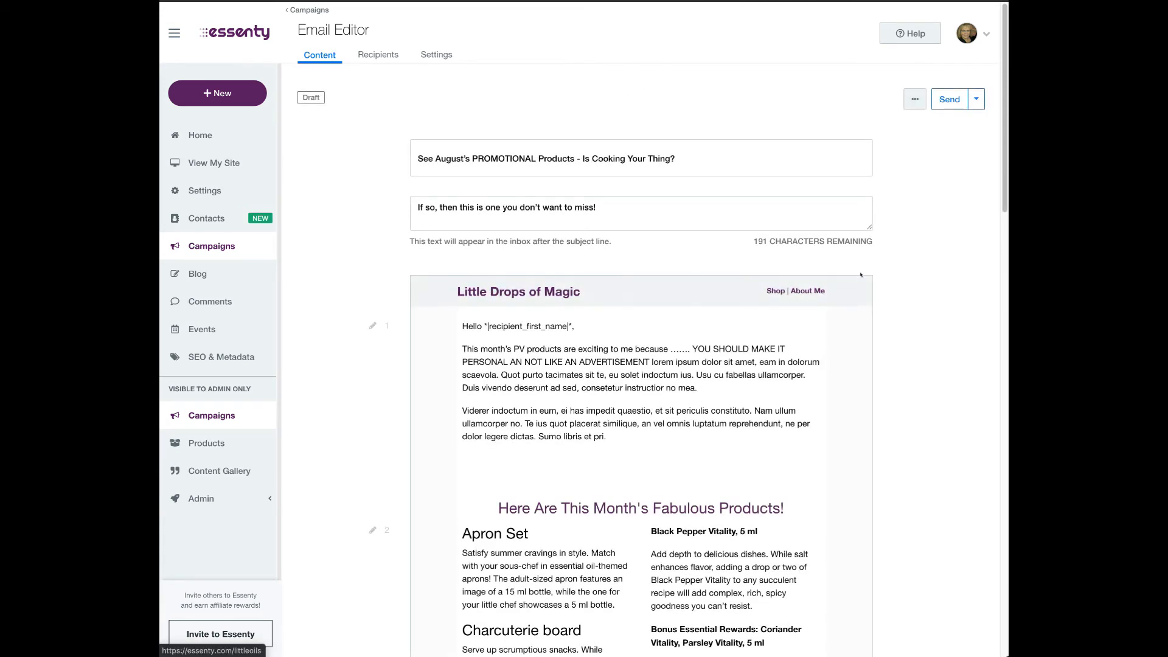
pyautogui.click(911, 99)
pyautogui.click(888, 147)
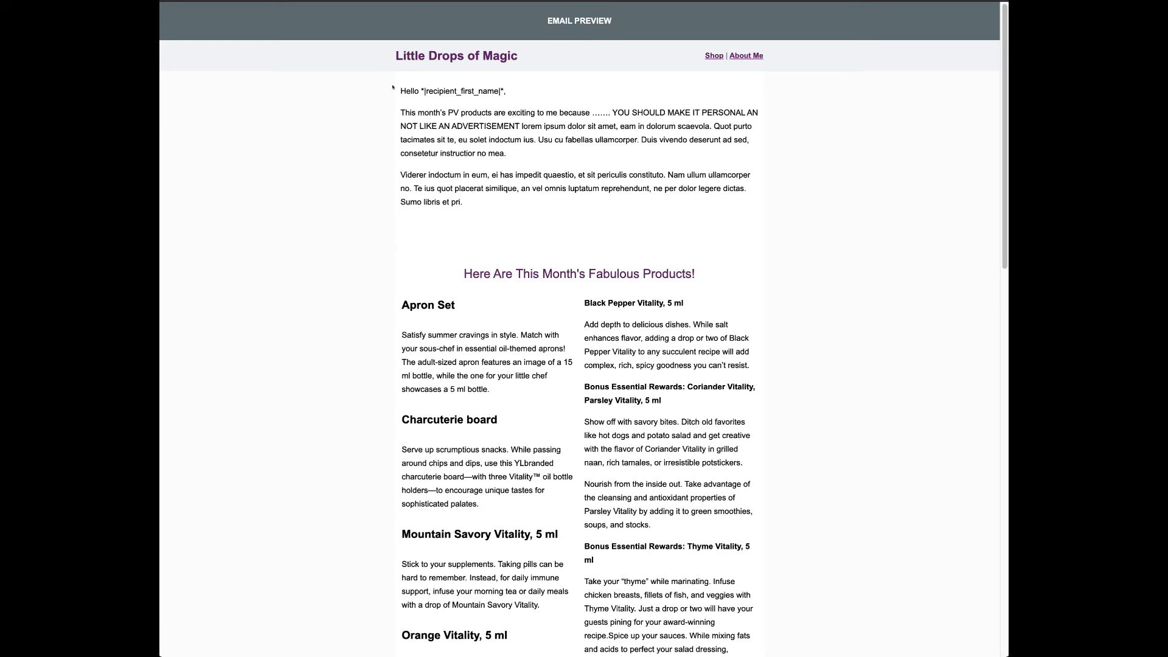
pyautogui.scroll(-5, 507, 344)
pyautogui.scroll(2, 615, 70)
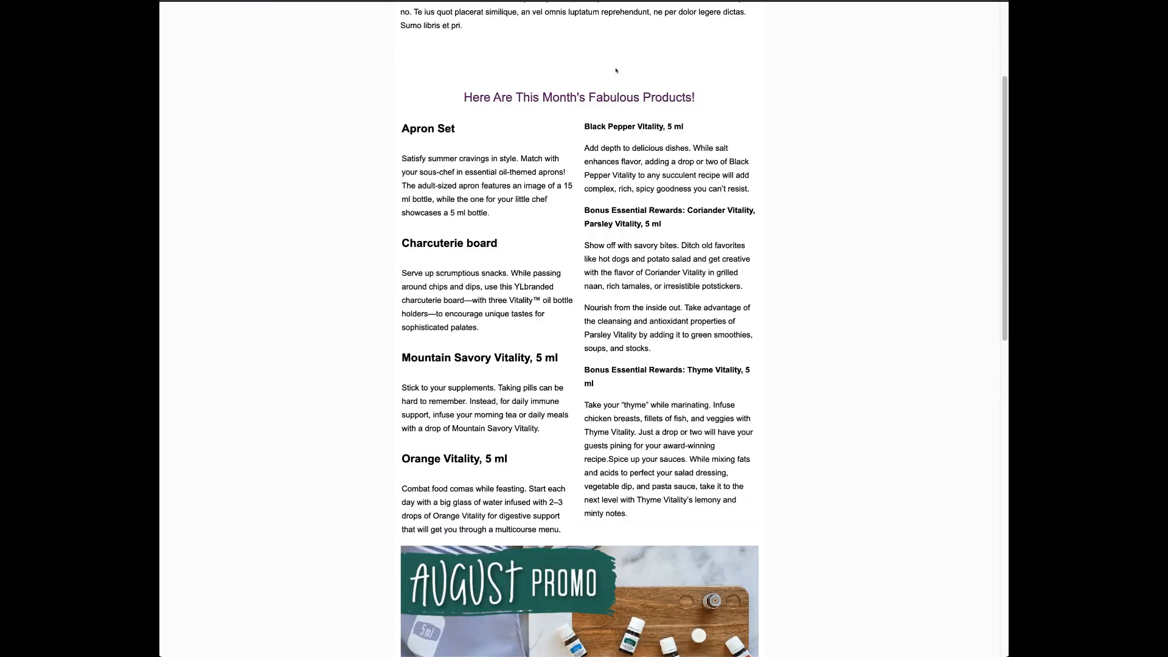
pyautogui.scroll(-3, 646, 356)
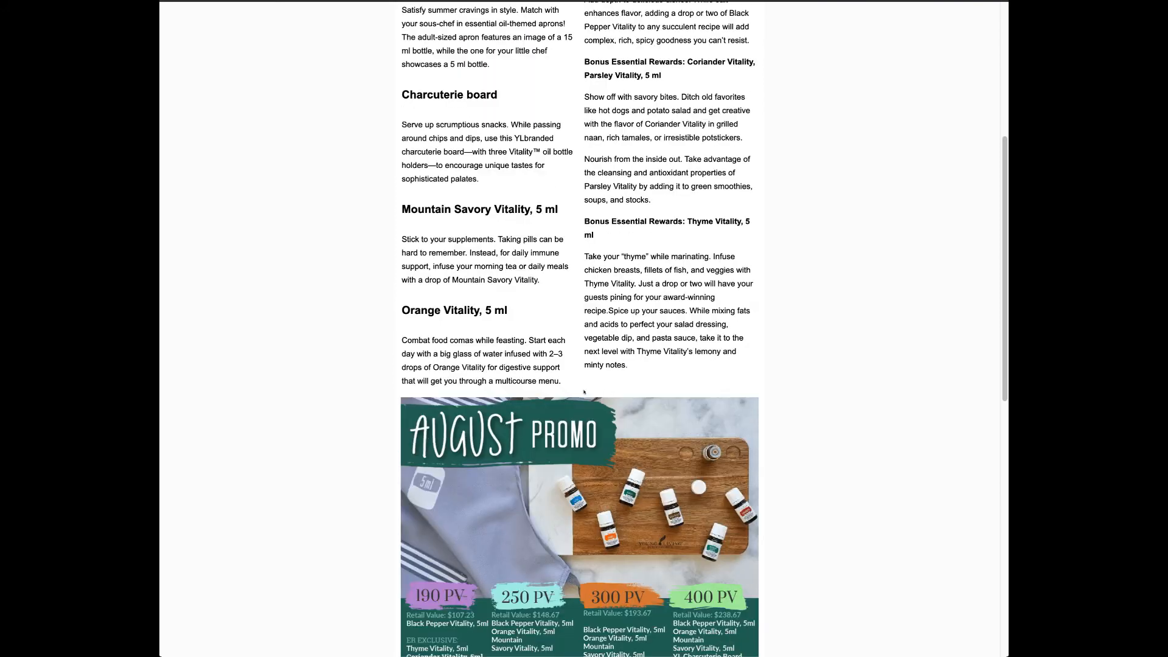
pyautogui.scroll(-2, 614, 392)
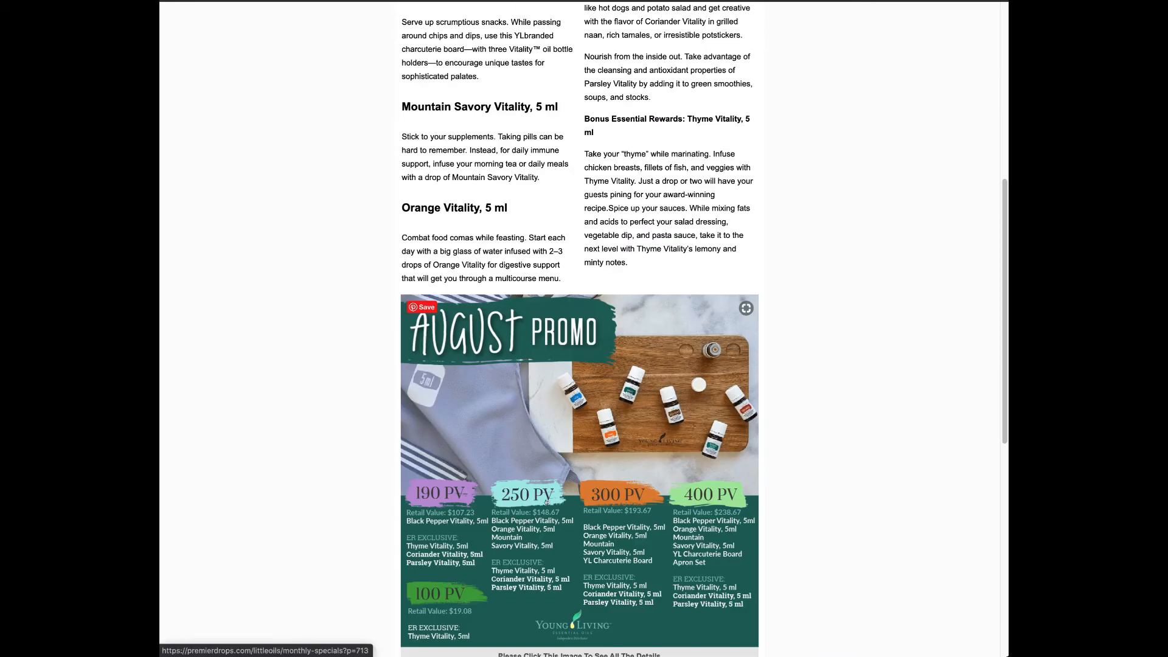
pyautogui.scroll(10, 546, 500)
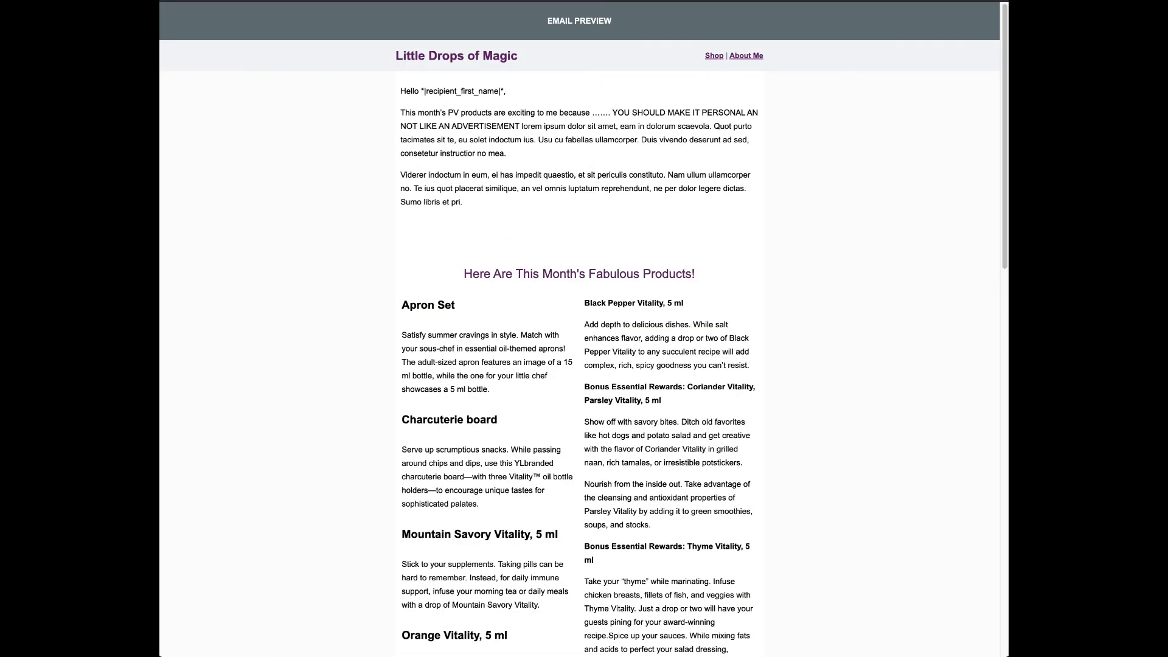
pyautogui.press('super+w')
pyautogui.scroll(-3, 669, 320)
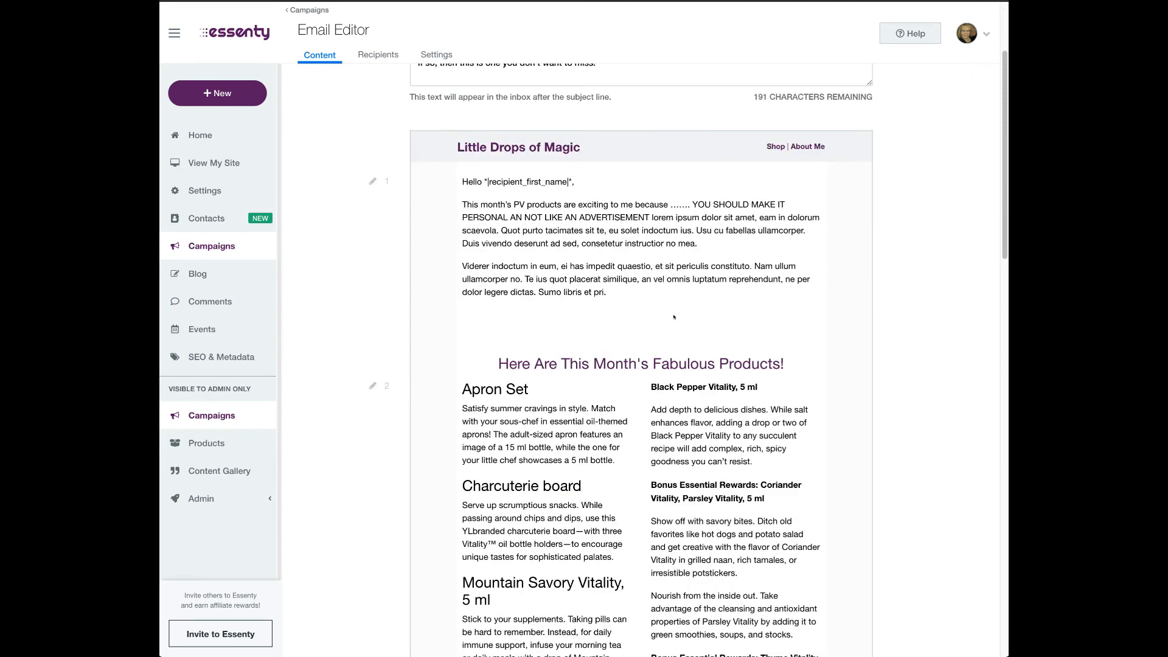
pyautogui.scroll(-9, 675, 315)
pyautogui.scroll(12, 680, 309)
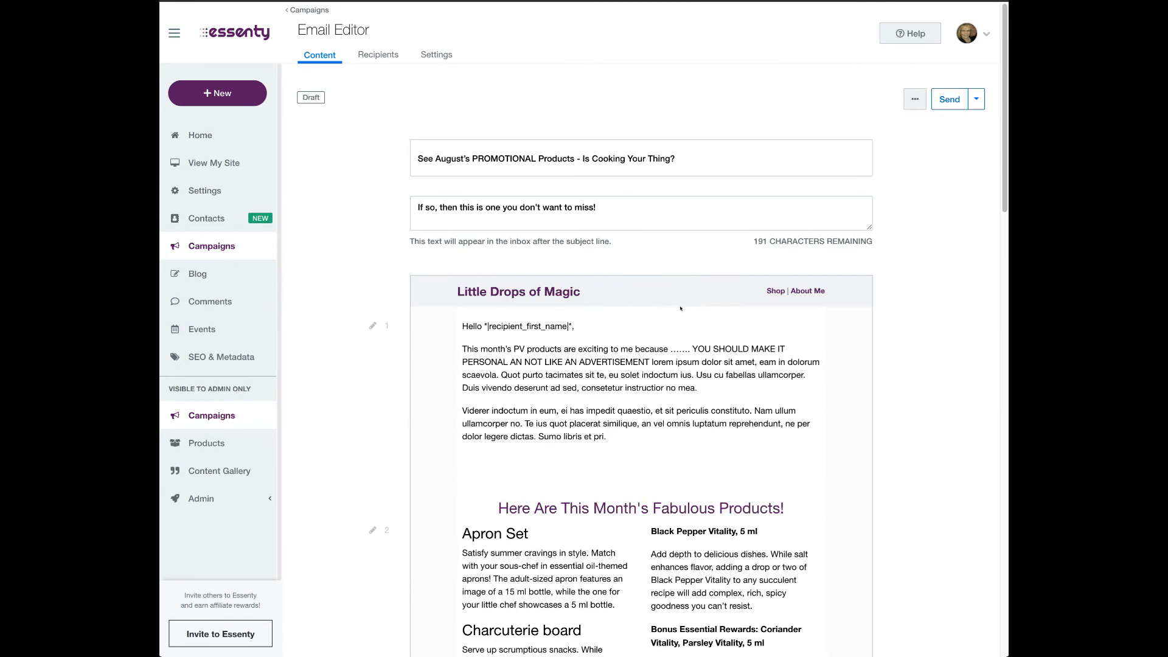
# Move the Promo Image block to first place in the email's content order, above the Greeting block, and close the organizer
pyautogui.click(914, 99)
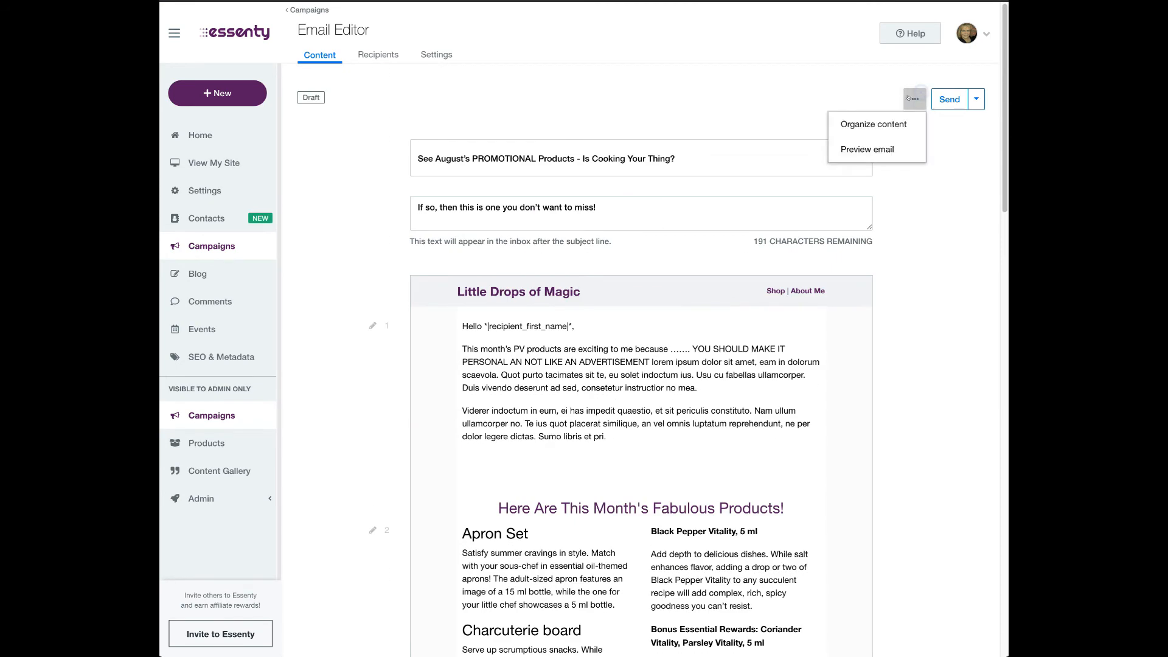
pyautogui.click(876, 124)
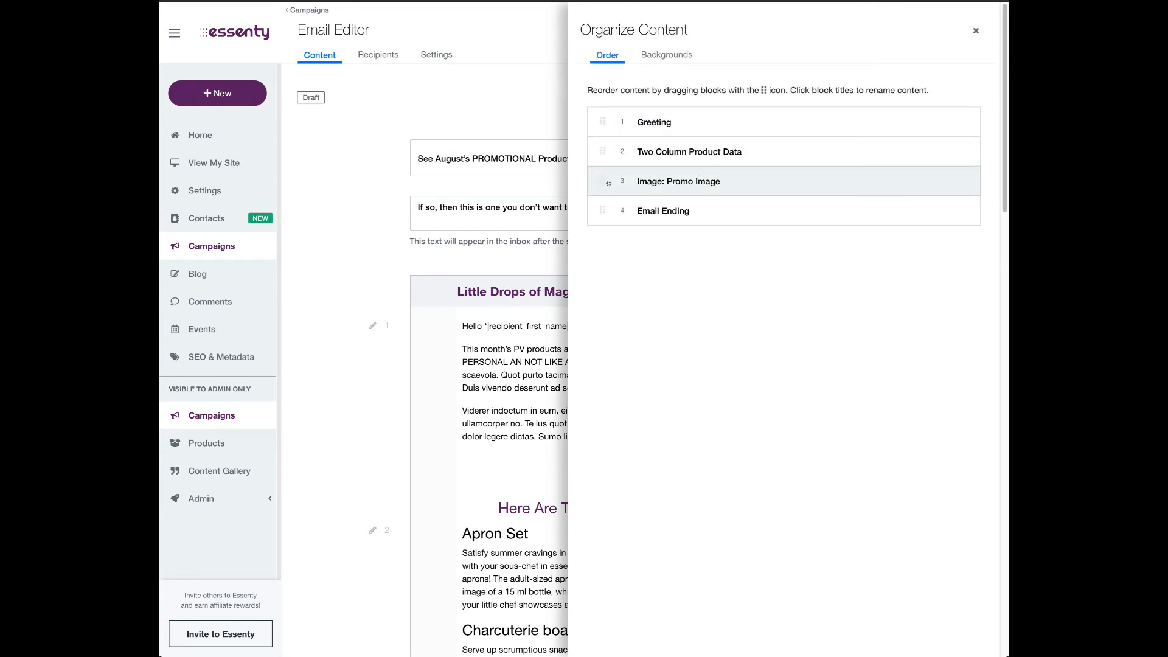
pyautogui.moveTo(602, 181); pyautogui.dragTo(602, 133)
pyautogui.click(600, 178)
pyautogui.moveTo(601, 177); pyautogui.dragTo(605, 116)
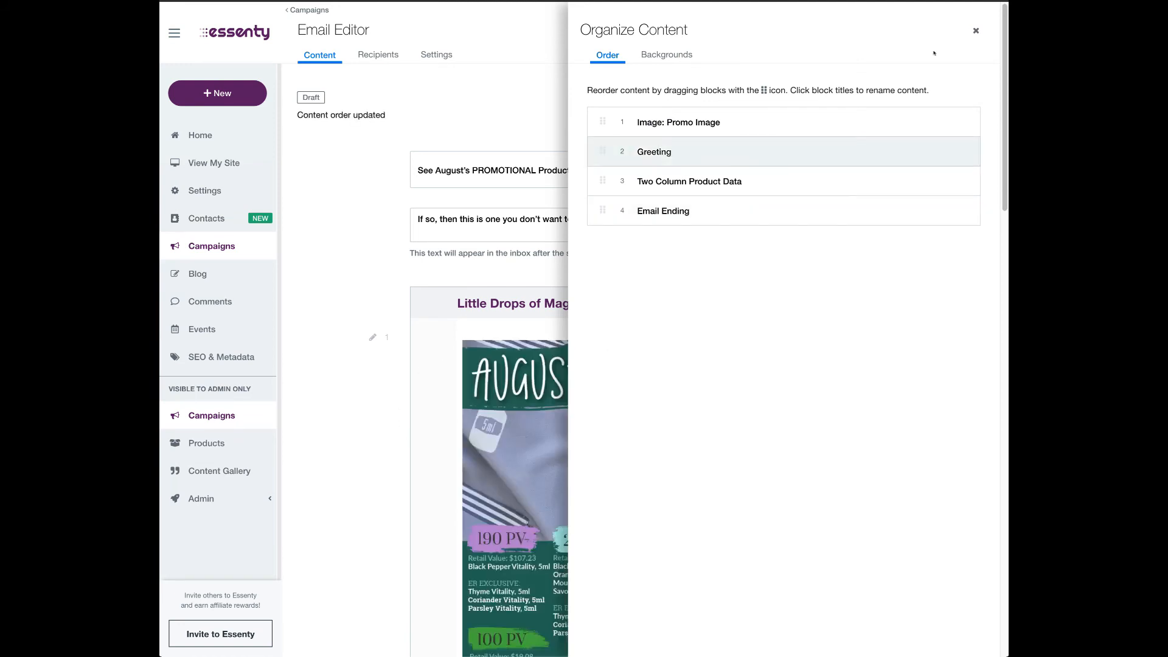
pyautogui.click(975, 29)
# Insert a blank line above the "Hello" greeting to separate it from the promo image
pyautogui.scroll(-6, 342, 455)
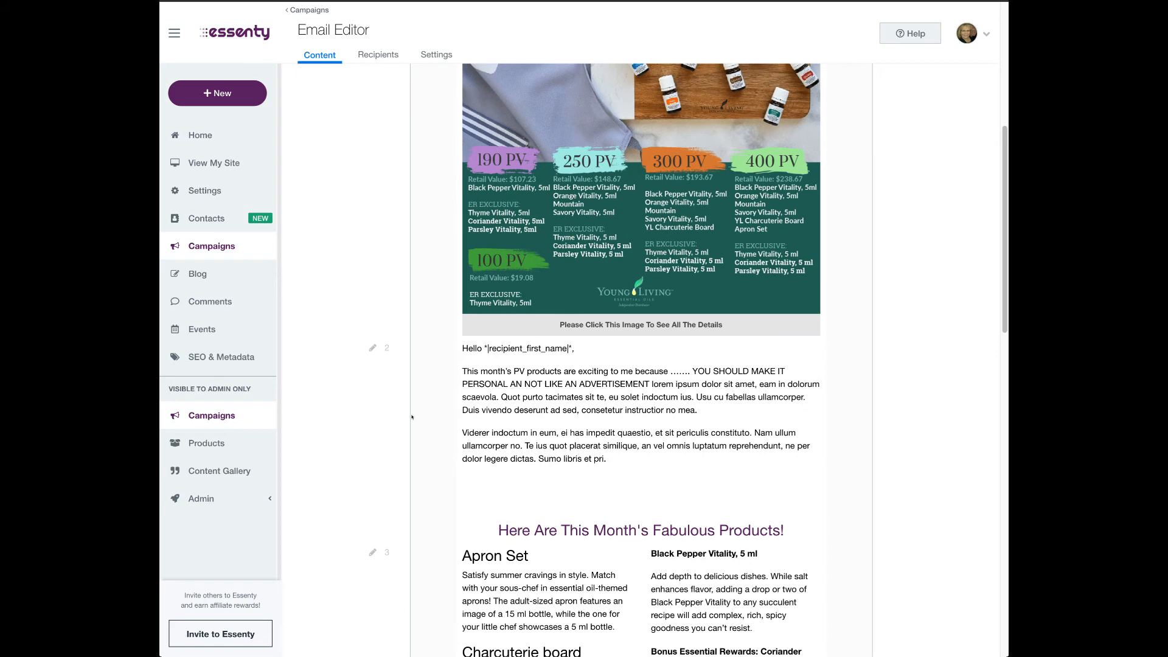
pyautogui.click(521, 392)
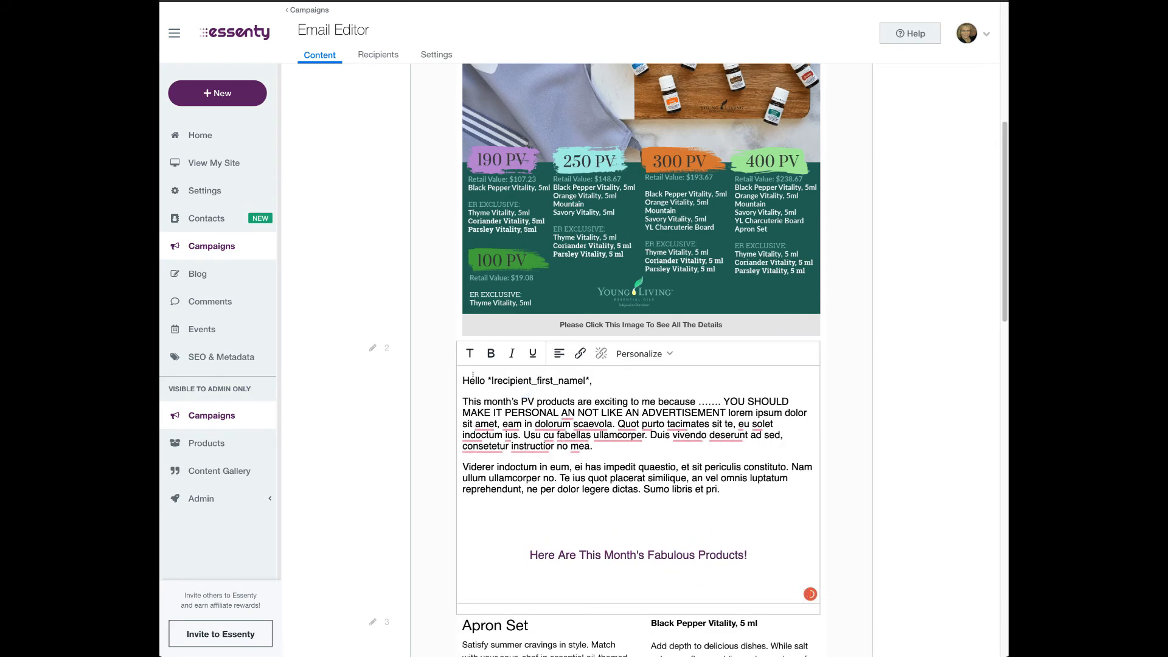
pyautogui.press('Return')
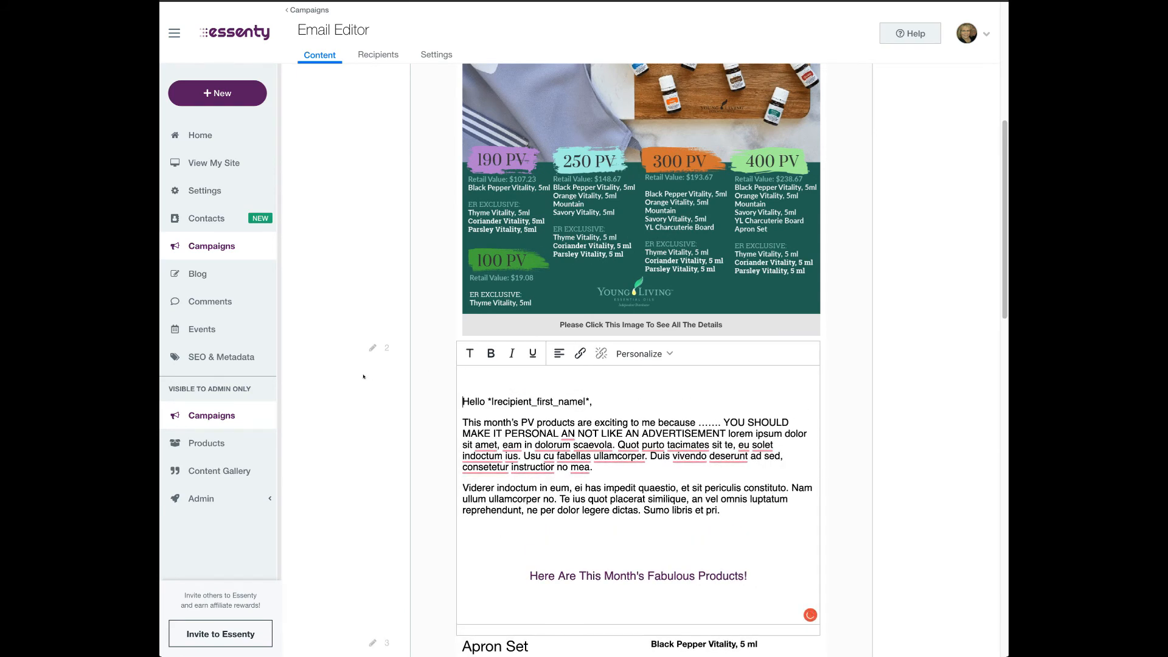
pyautogui.click(363, 376)
# Review the reordered email from promo image to signature, and inspect the text formatting and additional options for the Apron Set column
pyautogui.scroll(-8, 342, 397)
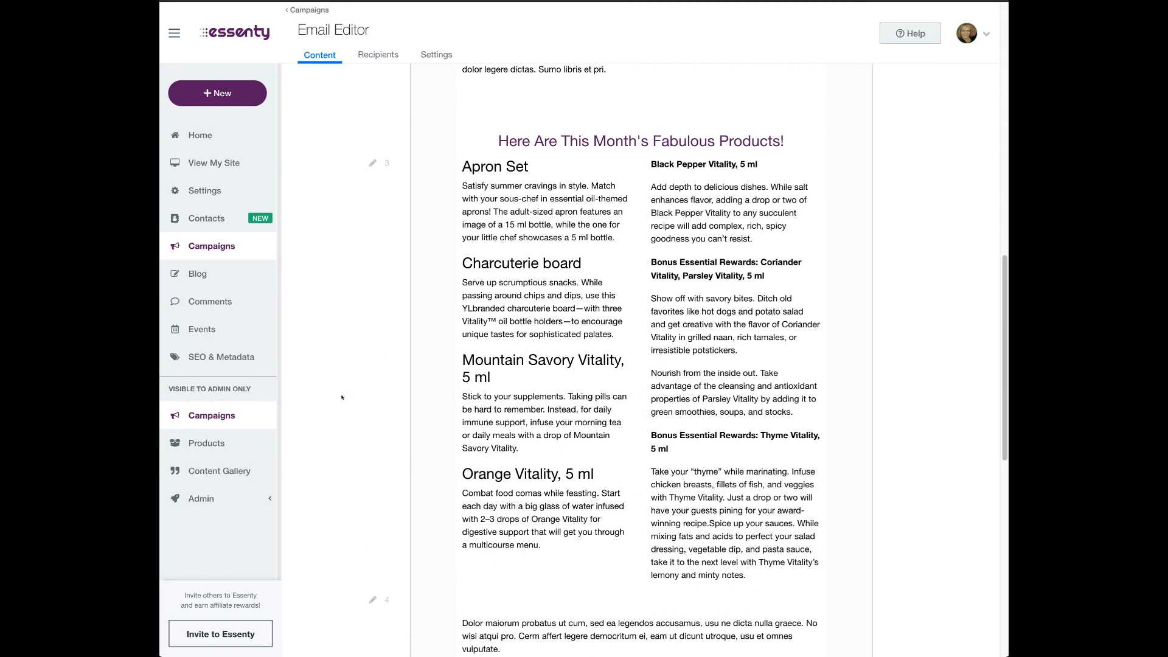
pyautogui.scroll(-9, 342, 397)
pyautogui.scroll(7, 342, 398)
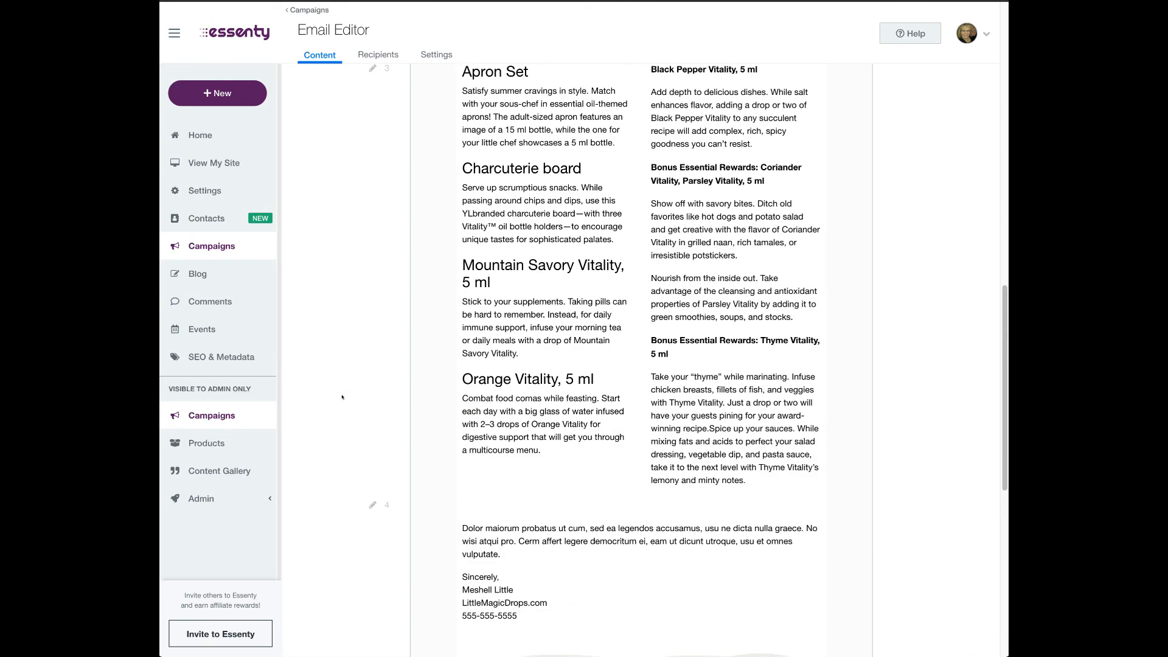
pyautogui.scroll(15, 341, 397)
pyautogui.scroll(-3, 572, 376)
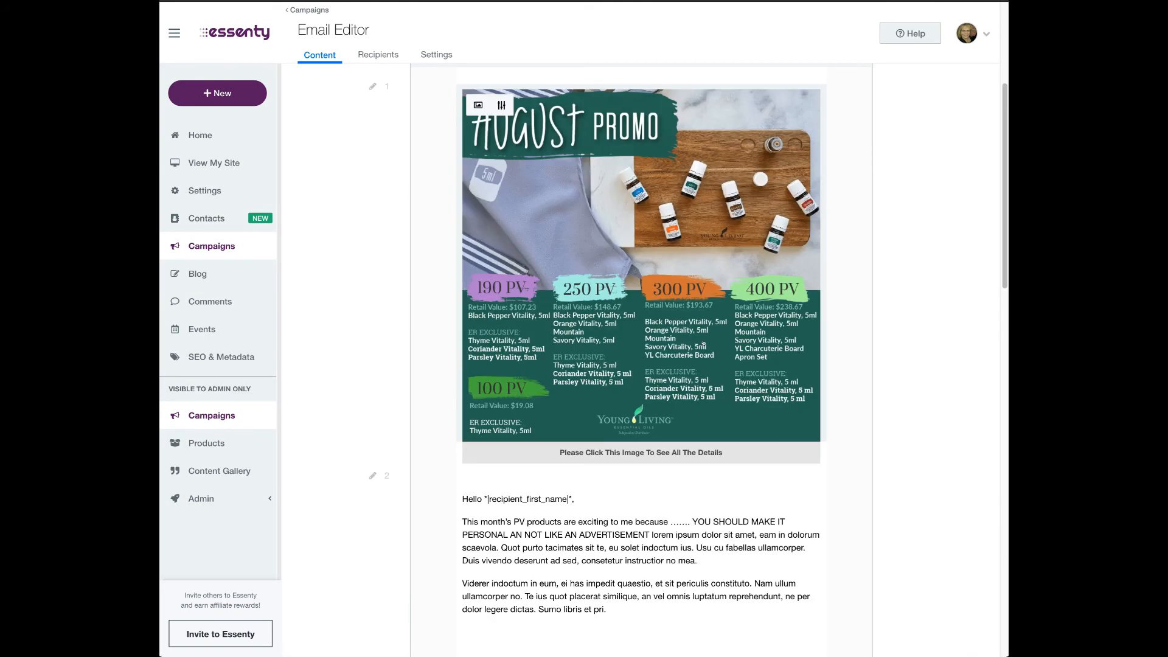
pyautogui.scroll(-5, 704, 345)
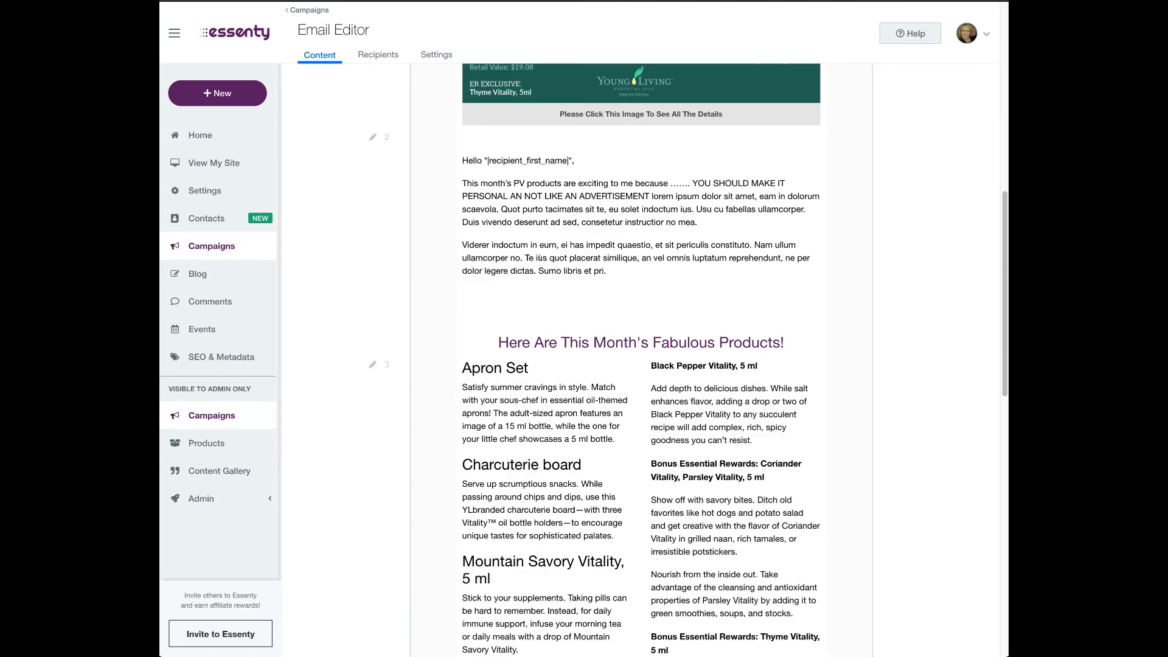
pyautogui.moveTo(516, 414); pyautogui.dragTo(573, 415)
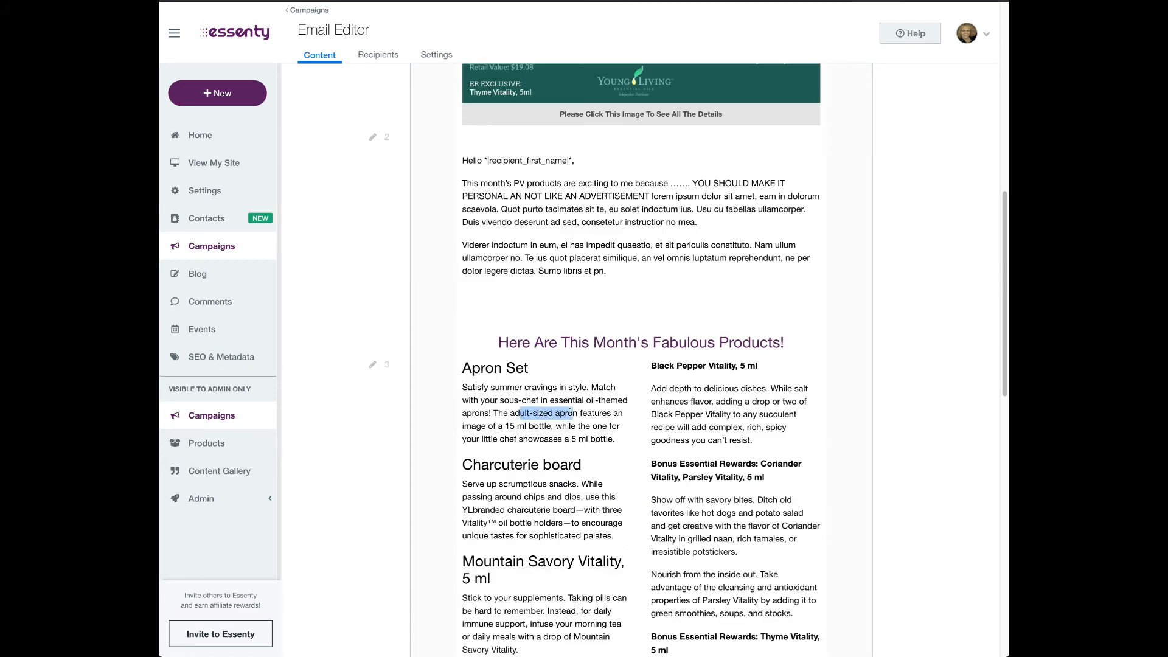
pyautogui.click(471, 371)
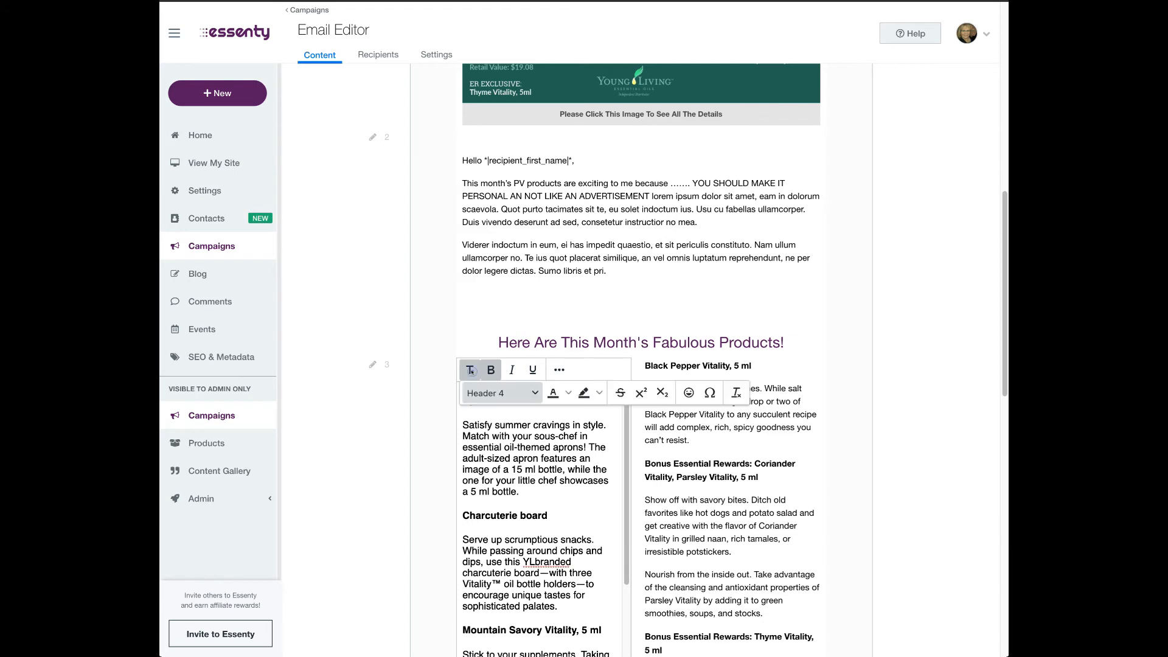
pyautogui.click(558, 370)
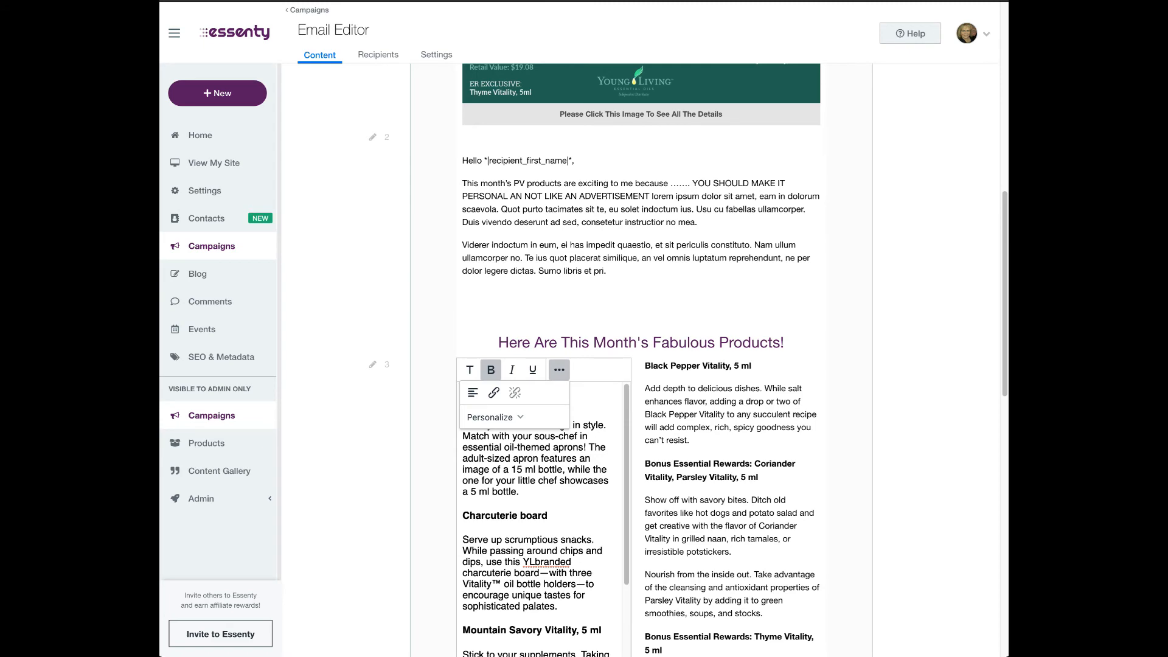
pyautogui.scroll(10, 913, 319)
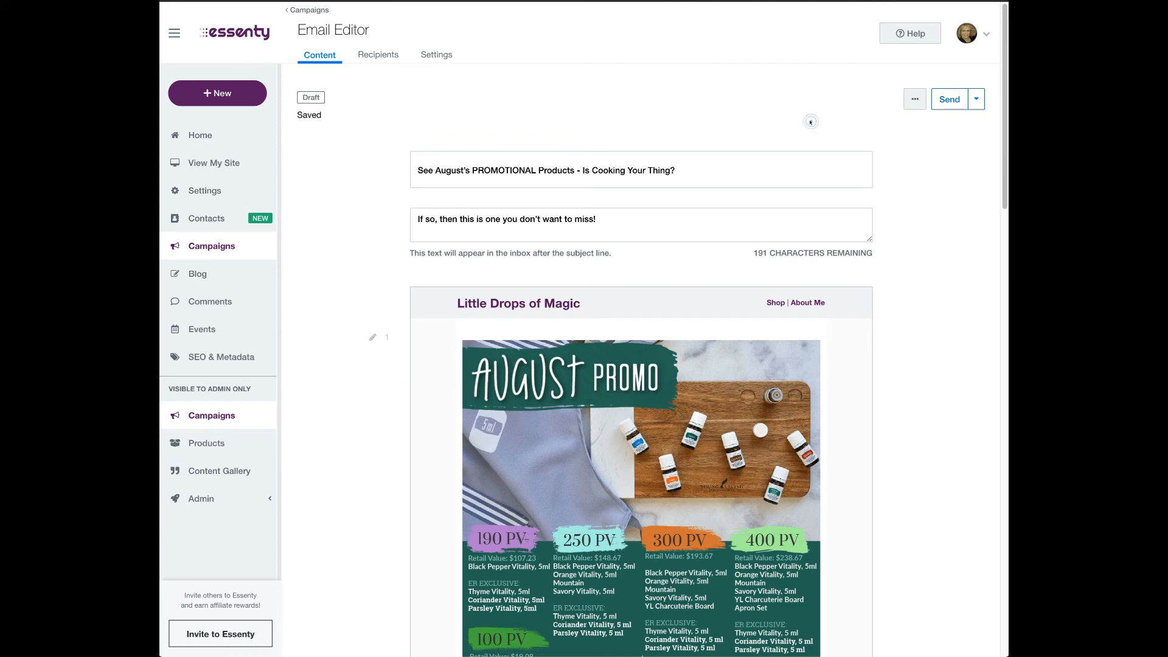
# Open scheduling for the campaign and choose a custom send date of 08/12/2020
pyautogui.click(975, 99)
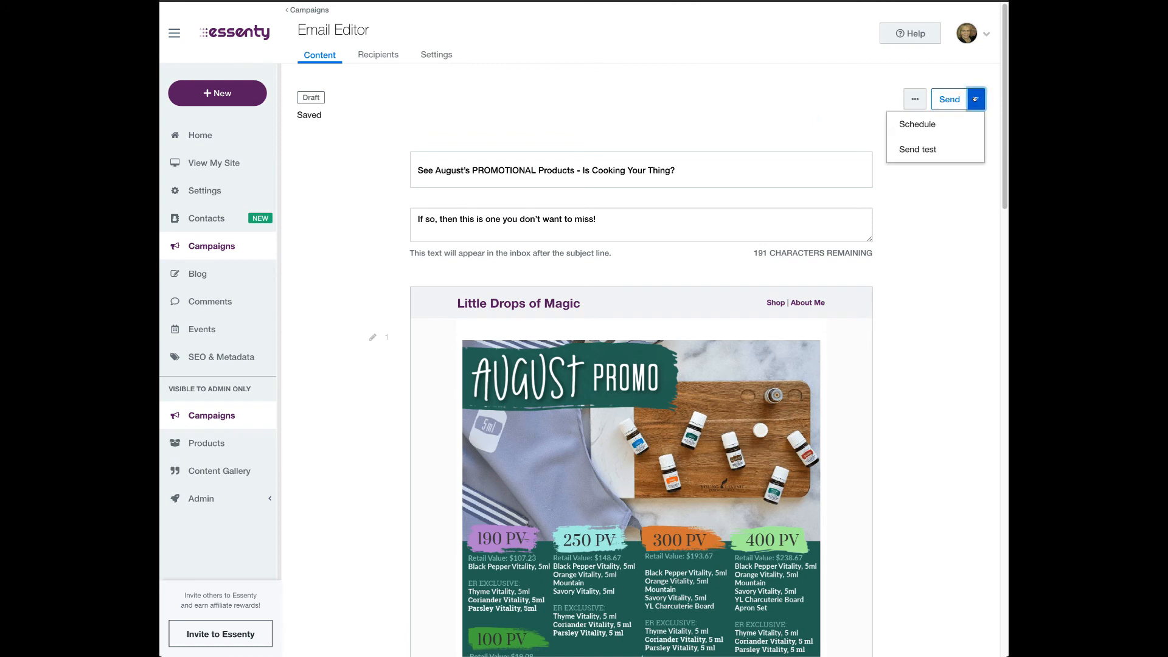
pyautogui.click(916, 122)
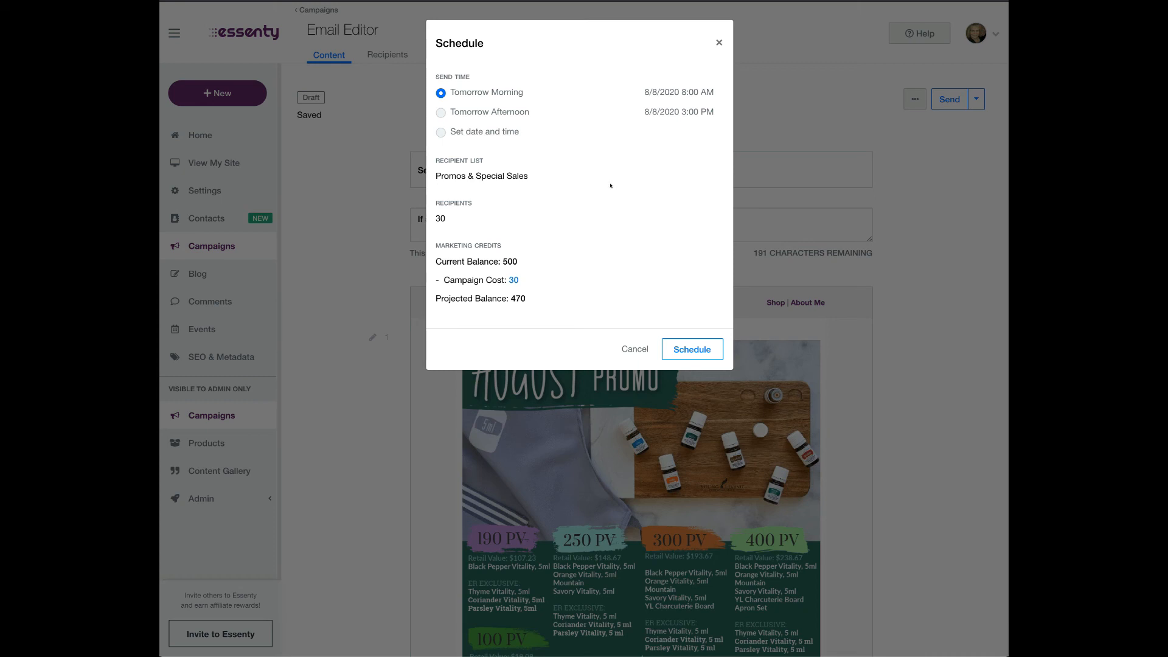
pyautogui.click(441, 132)
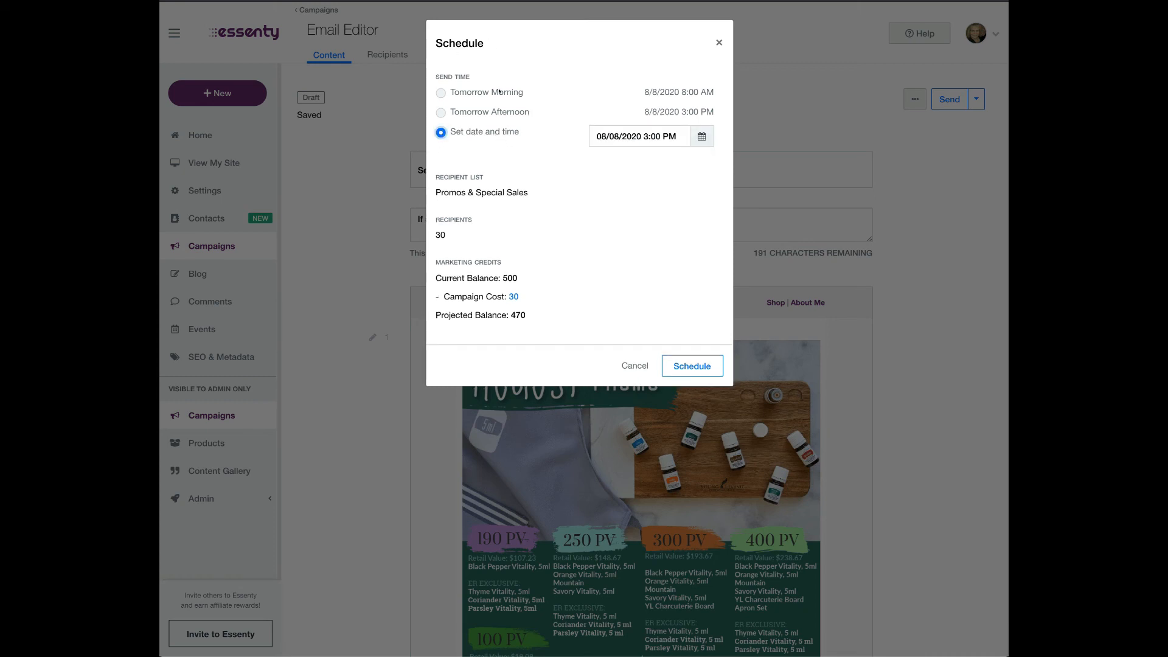
pyautogui.click(669, 133)
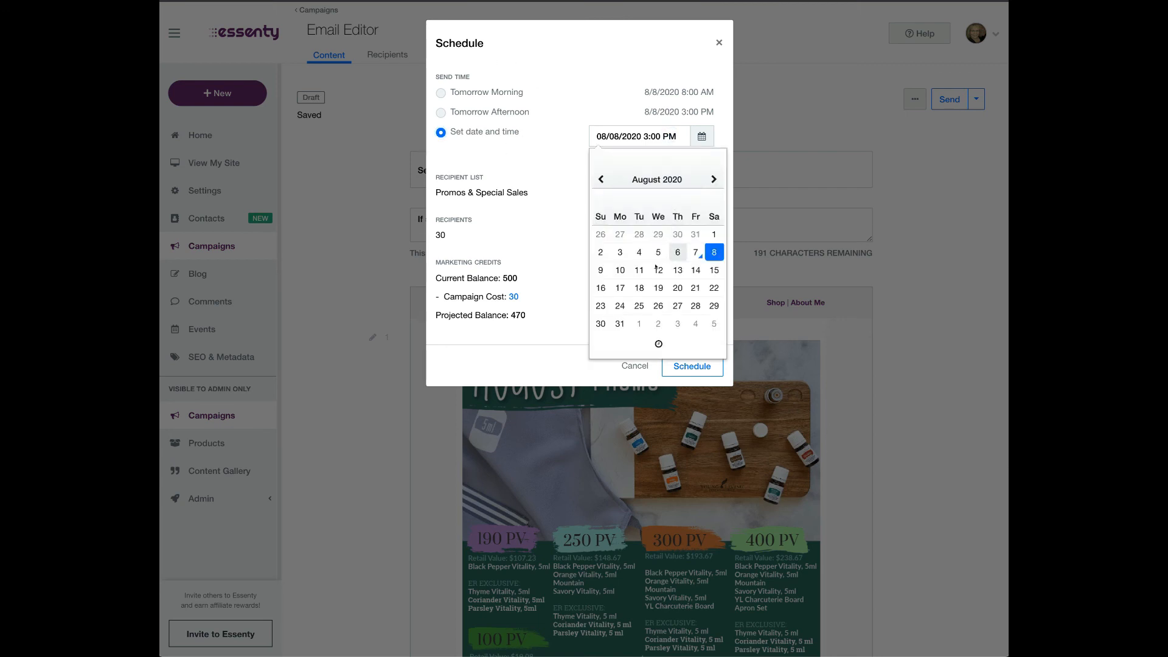
pyautogui.click(658, 270)
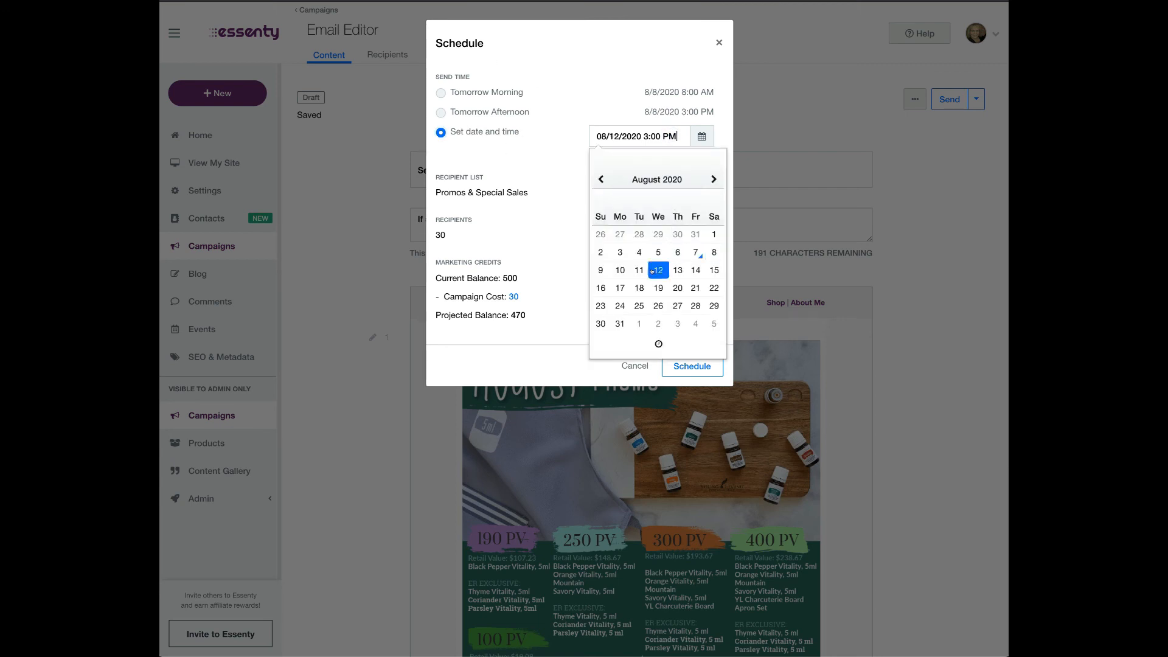
# Set the custom send time to 2:59 AM, and cancel scheduling to keep the campaign as a draft
pyautogui.click(656, 345)
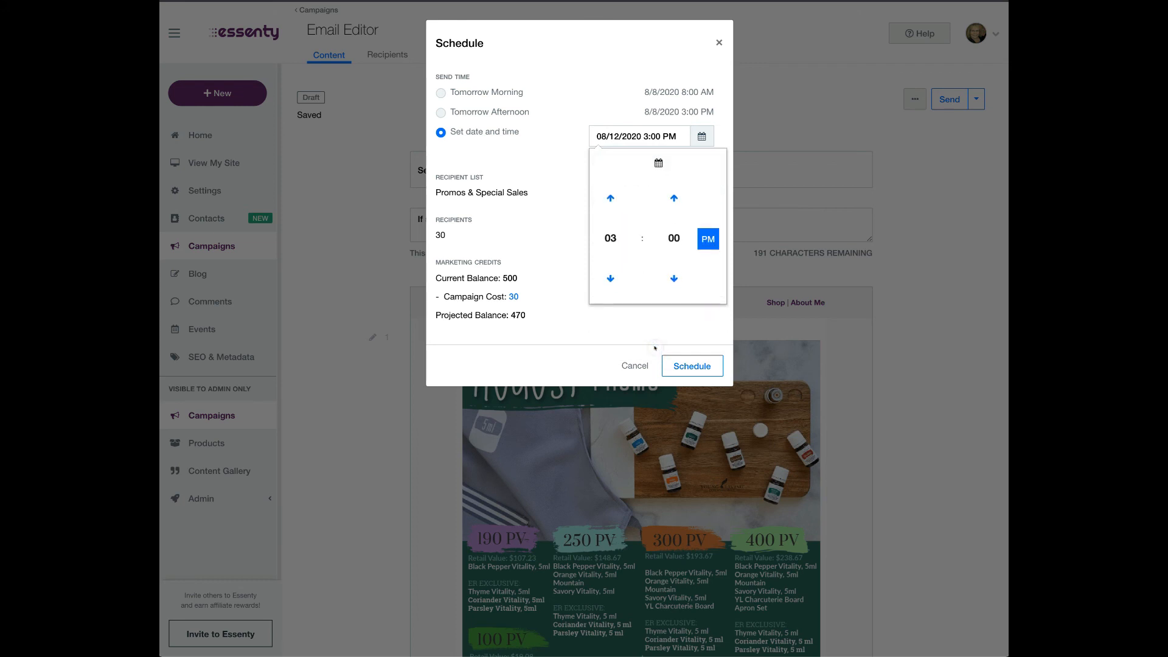
pyautogui.click(673, 278)
pyautogui.click(706, 242)
pyautogui.click(705, 241)
pyautogui.click(705, 241)
pyautogui.click(703, 237)
pyautogui.click(703, 237)
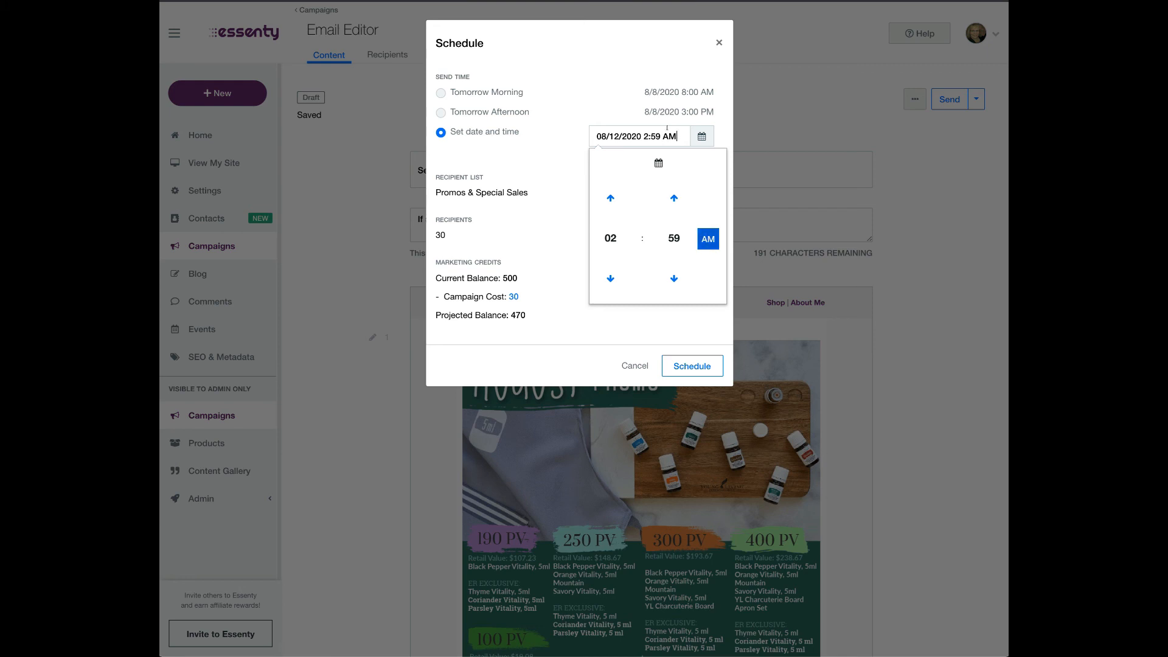
pyautogui.click(646, 57)
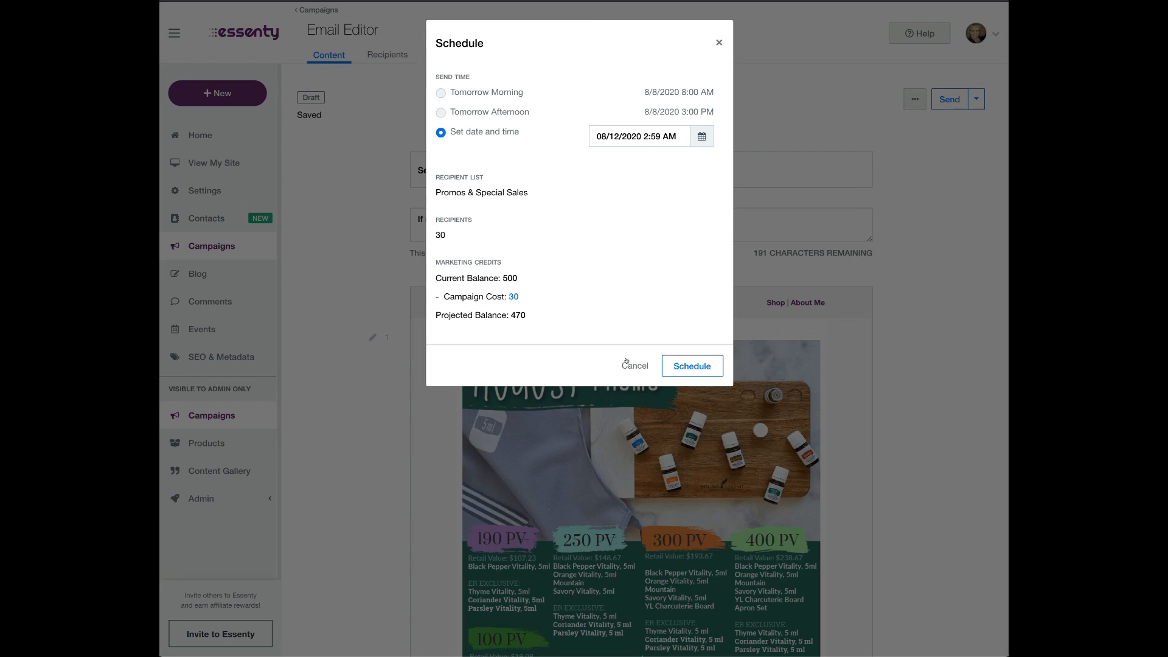
pyautogui.click(633, 365)
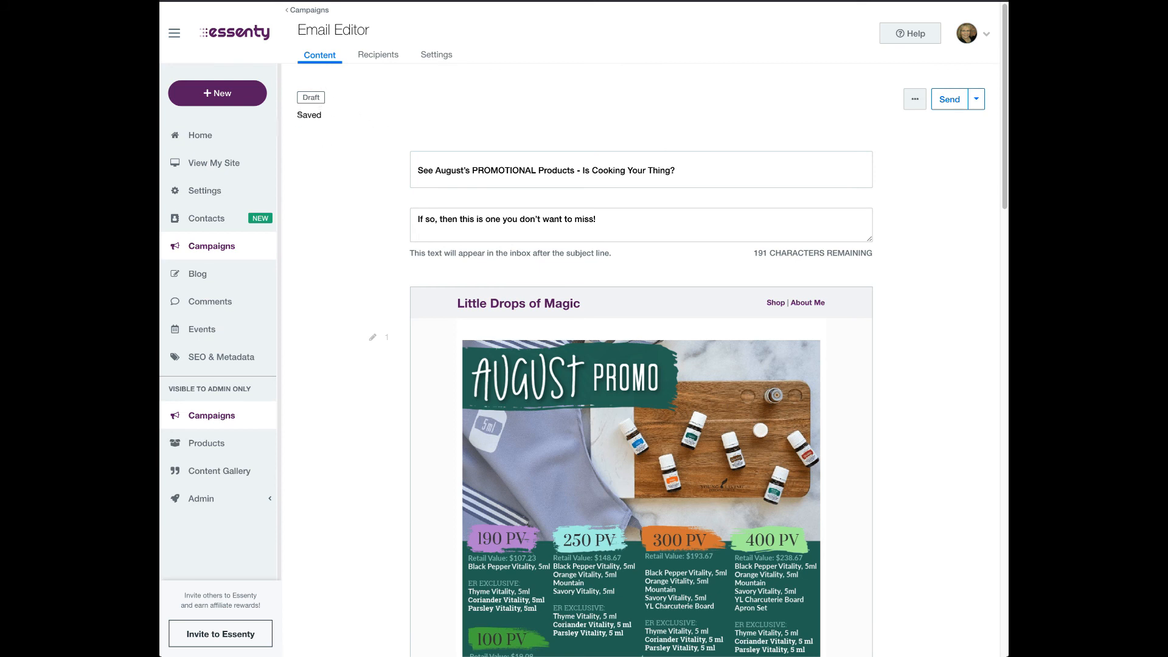
# Reopen the saved August 2020 Promo draft from the campaign list to check it, and return to the home page
pyautogui.click(225, 135)
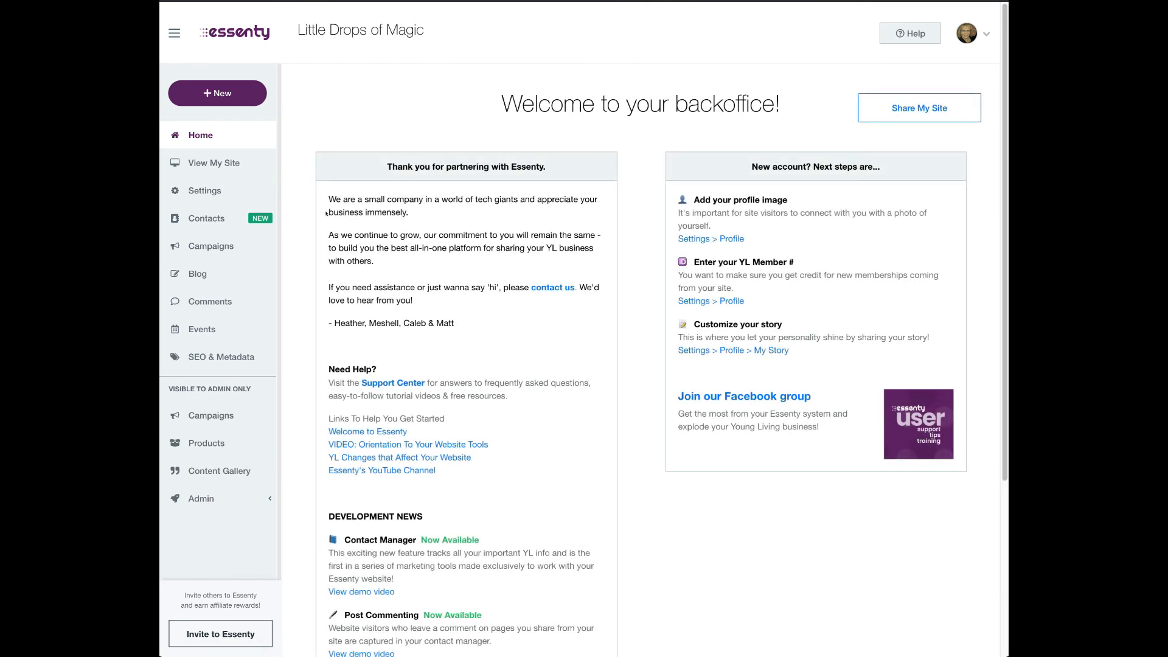
pyautogui.click(198, 244)
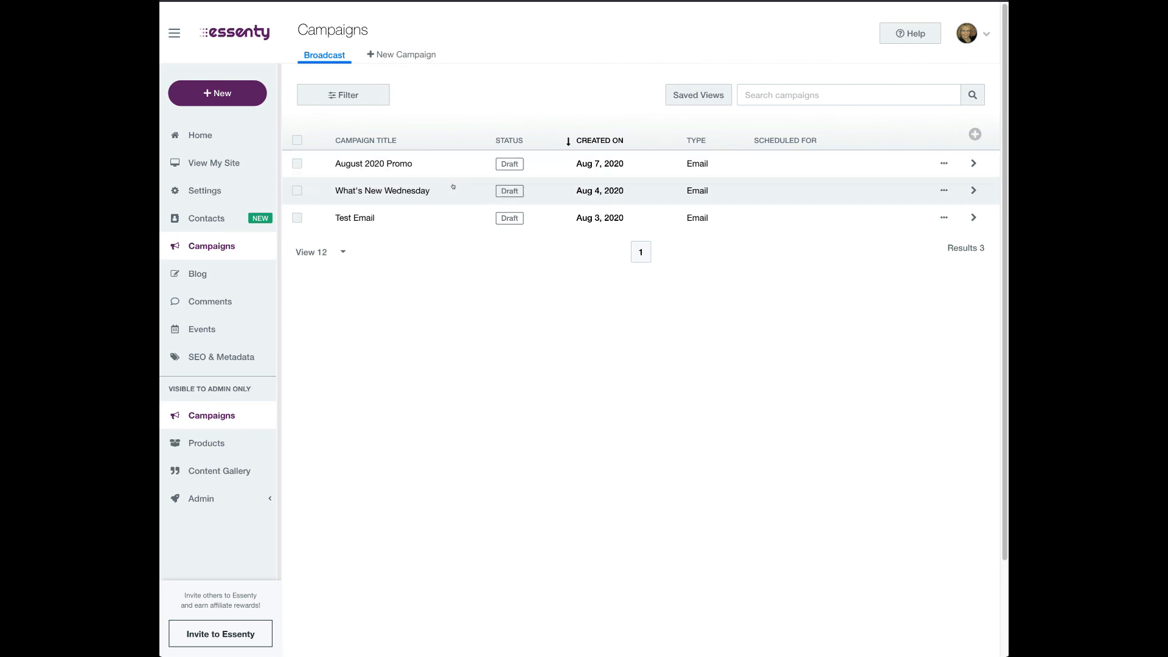
pyautogui.click(876, 165)
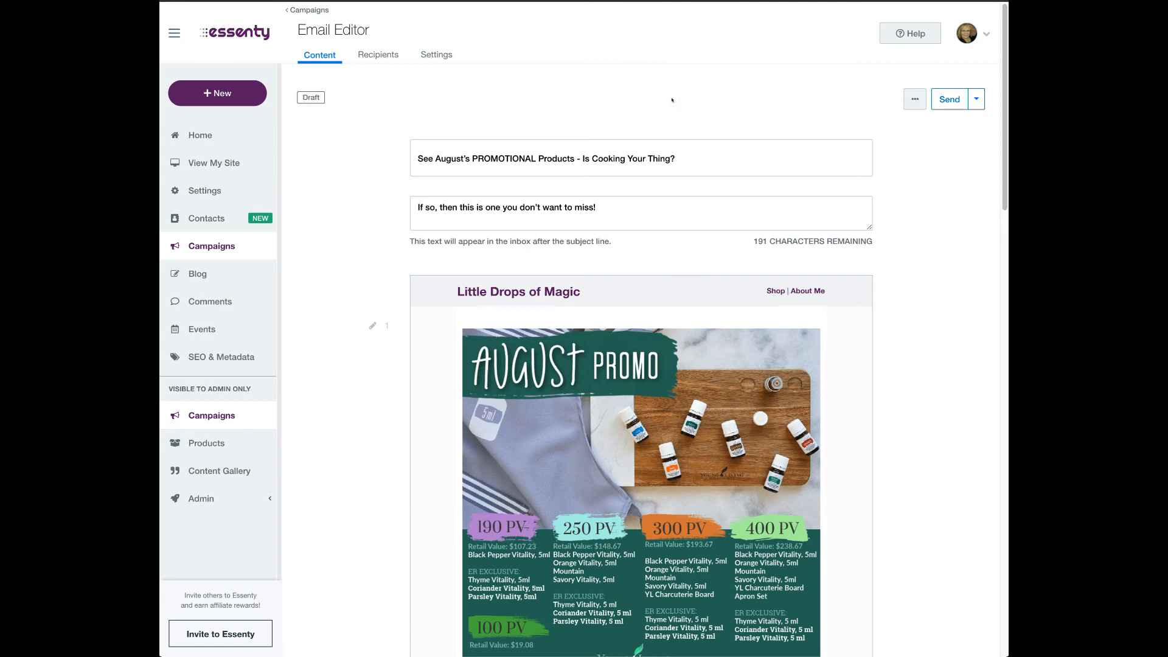
pyautogui.moveTo(496, 380)
pyautogui.click(227, 135)
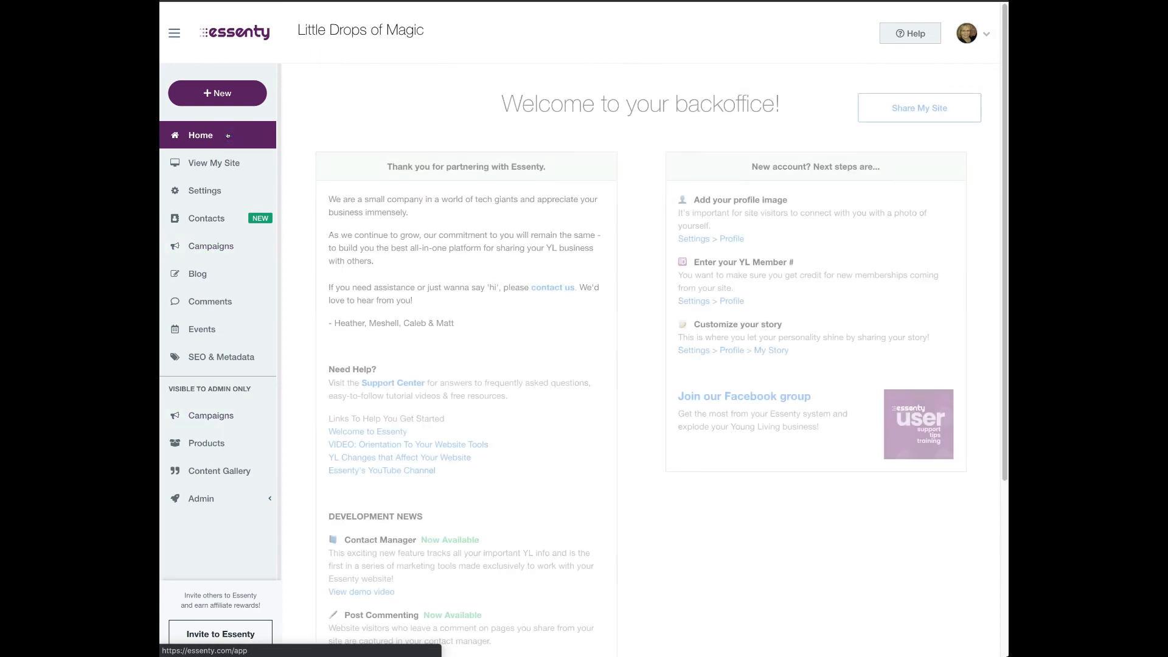